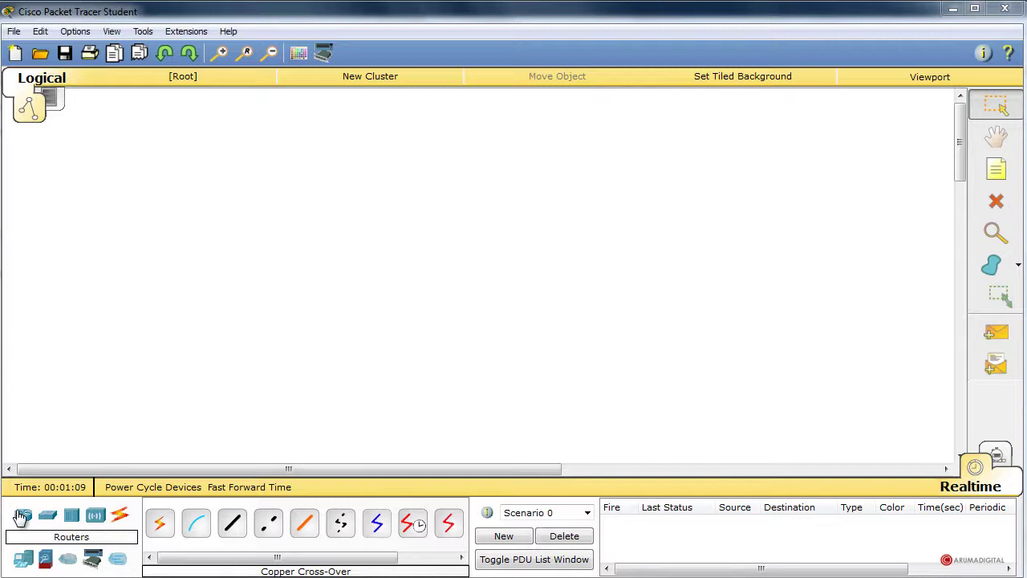
# Place two 2811 routers, Router0 and Router1, side by side in the workspace.
pyautogui.click(305, 522)
pyautogui.click(374, 321)
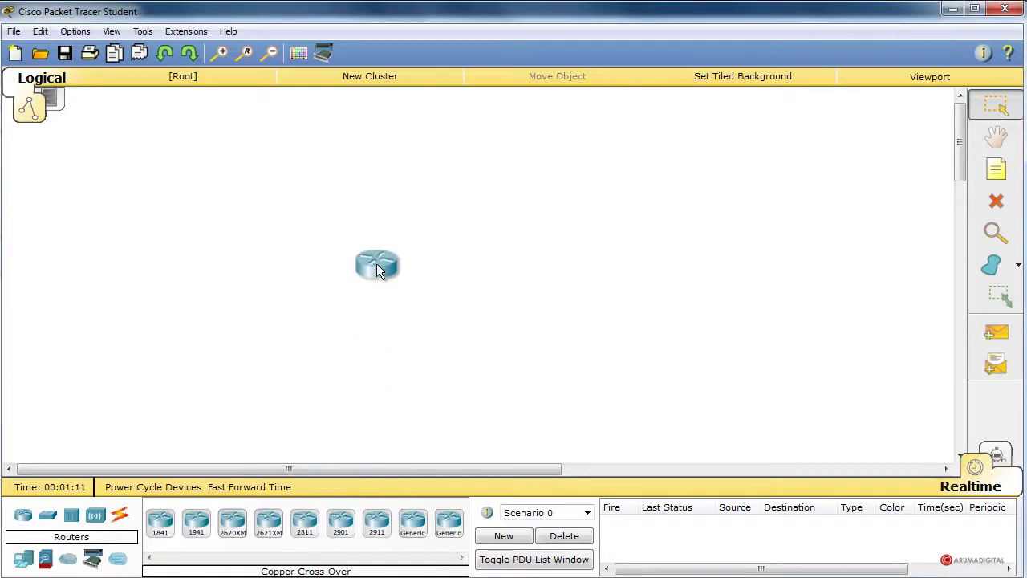
pyautogui.click(376, 264)
pyautogui.click(305, 522)
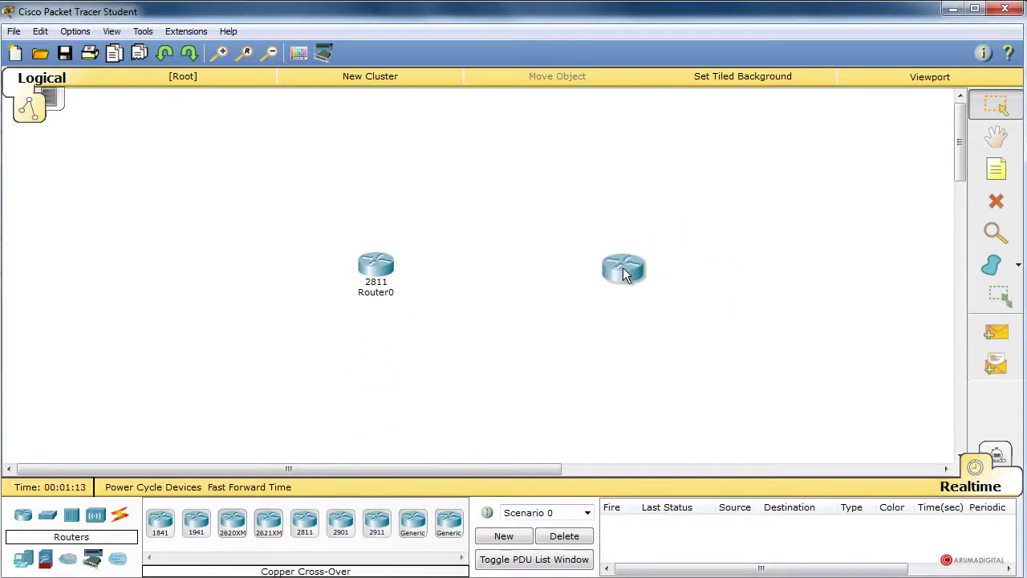
pyautogui.click(624, 274)
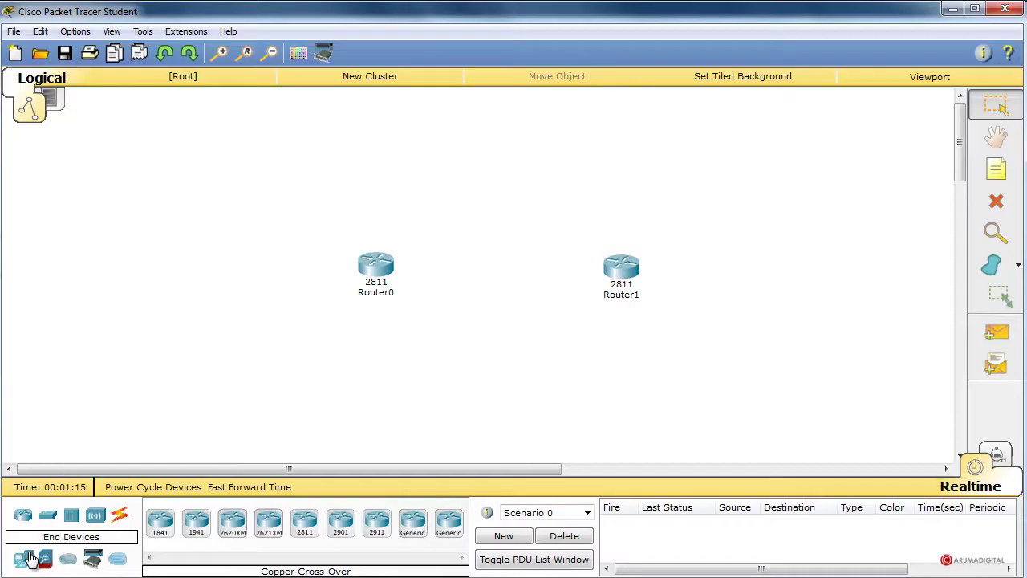
# Place two 2960 switches, Switch0 left of Router0 and Switch1 right of Router1.
pyautogui.click(48, 515)
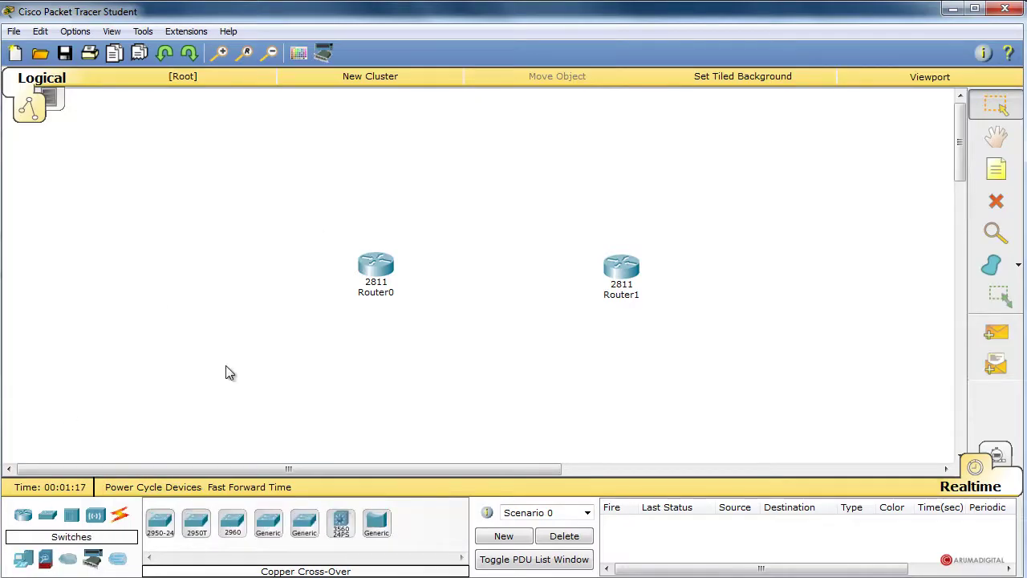
pyautogui.click(234, 536)
pyautogui.click(225, 276)
pyautogui.click(233, 525)
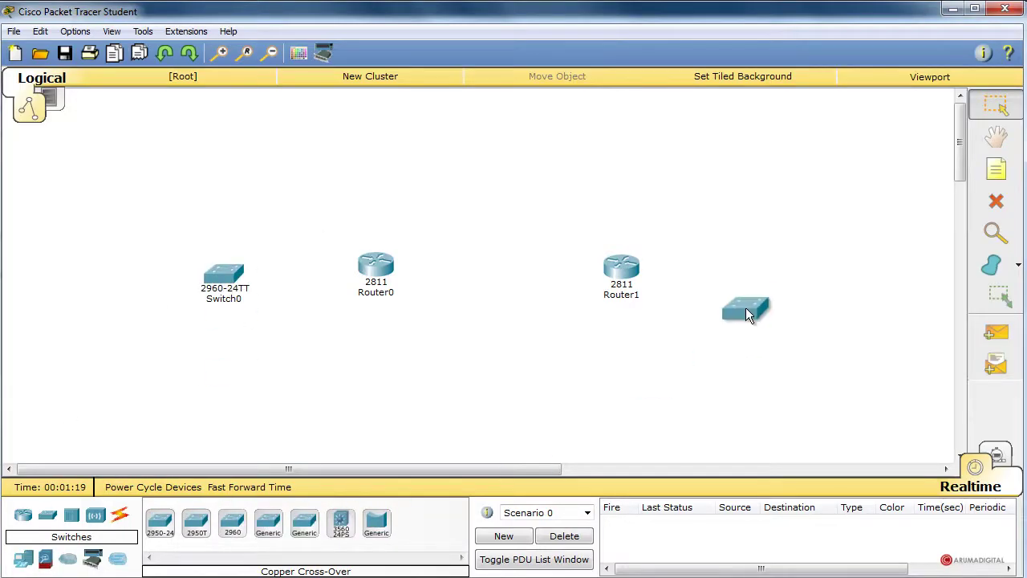
pyautogui.click(778, 279)
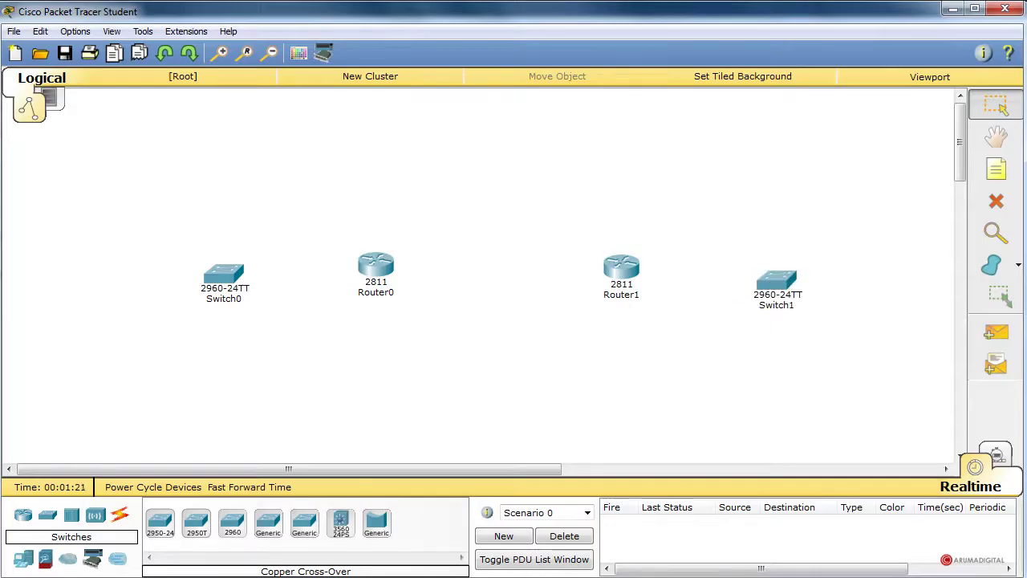
# Place four generic PCs, PC0 and PC1 on the left, PC2 and PC3 on the right.
pyautogui.click(24, 560)
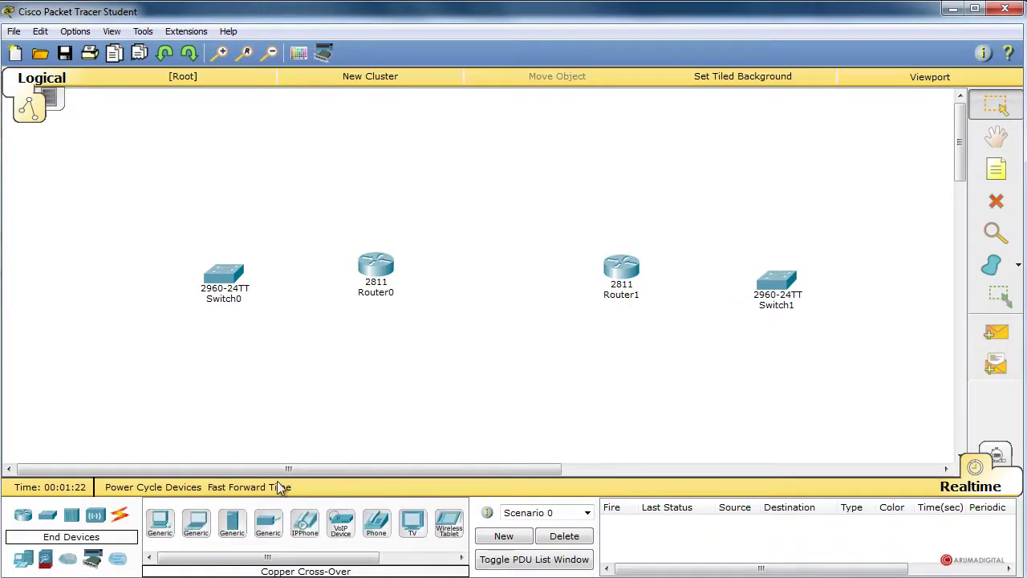
pyautogui.click(160, 521)
pyautogui.click(115, 234)
pyautogui.click(160, 526)
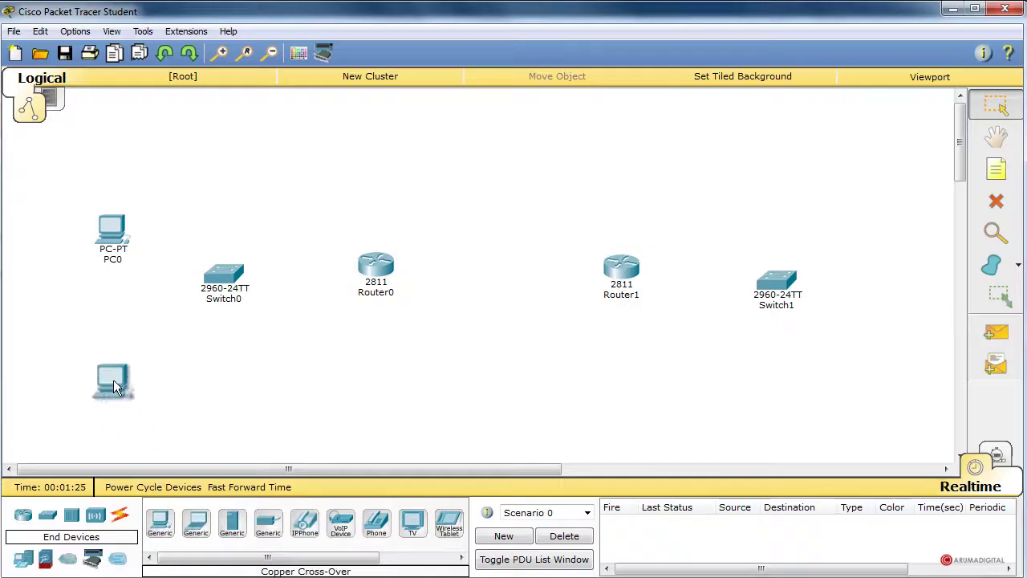
pyautogui.click(114, 373)
pyautogui.click(168, 530)
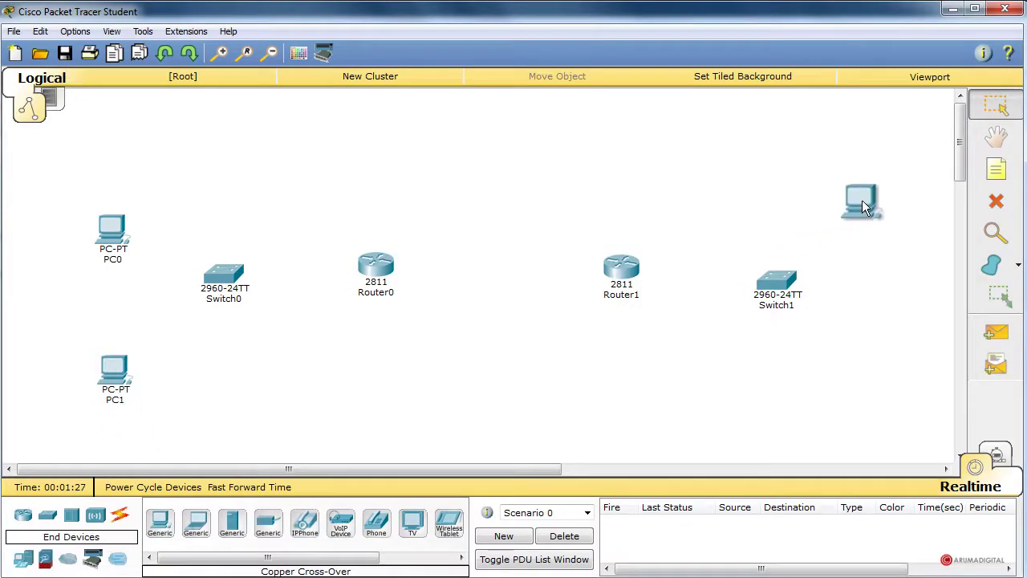
pyautogui.click(865, 201)
pyautogui.click(163, 523)
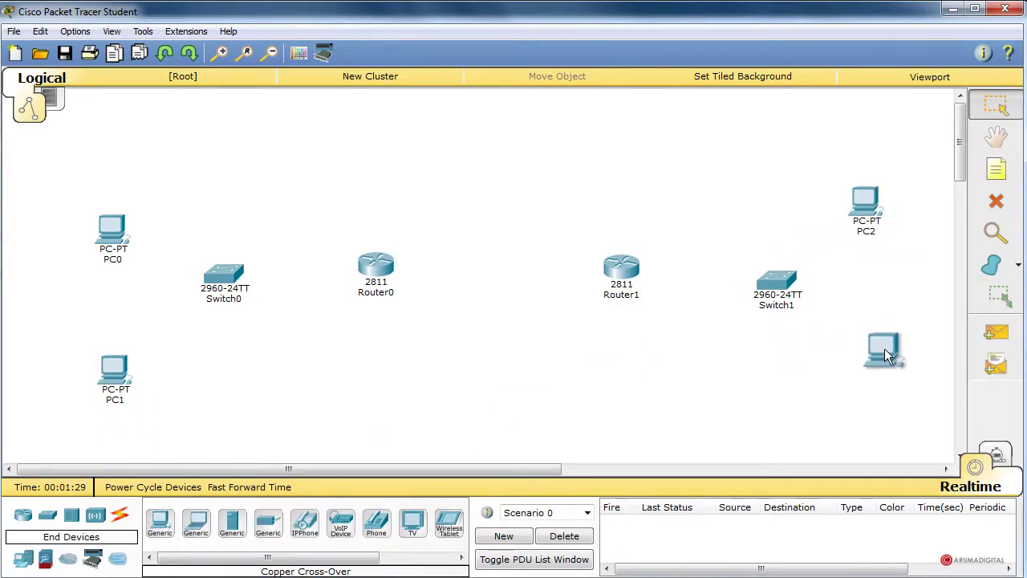
pyautogui.click(877, 354)
pyautogui.click(121, 518)
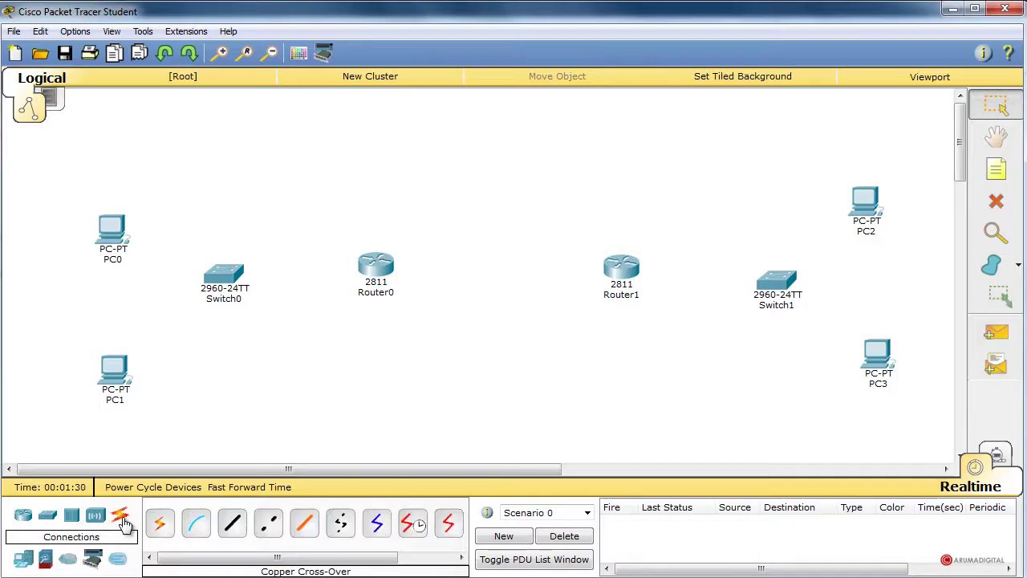
# Connect Router0 Fa0/1 to Router1 Fa0/1 with a copper cross-over cable.
pyautogui.click(267, 525)
pyautogui.click(375, 271)
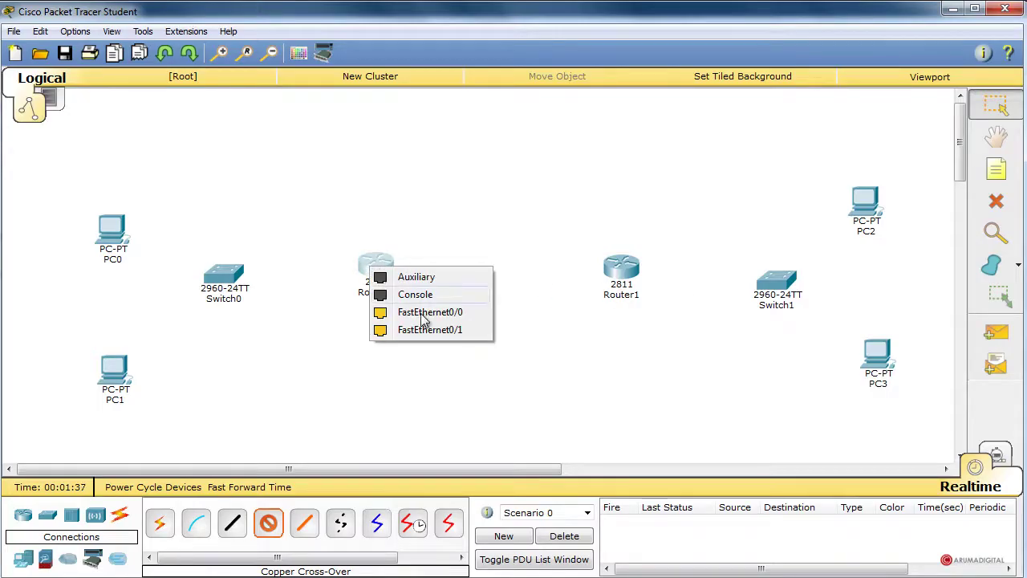
pyautogui.click(472, 361)
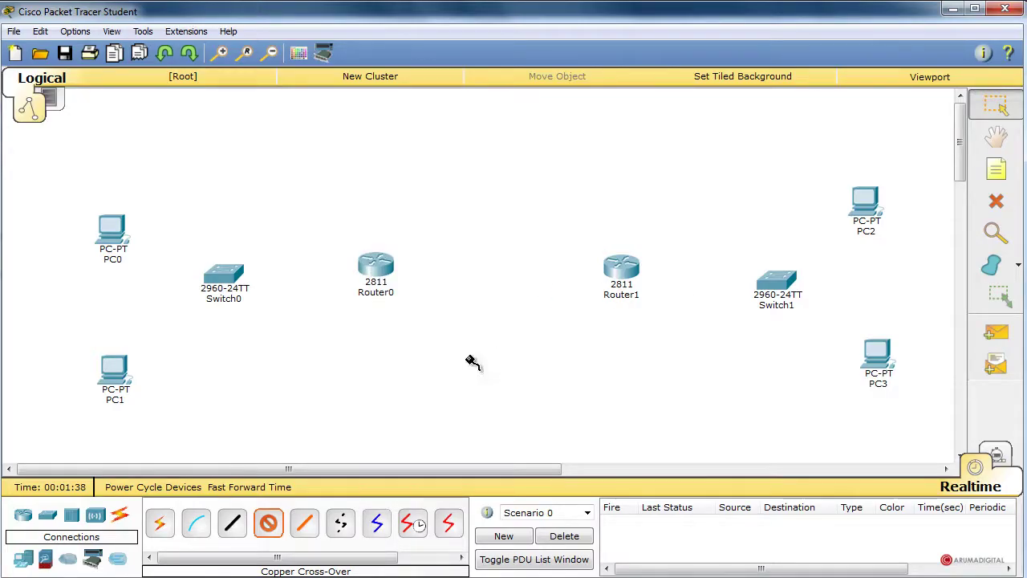
pyautogui.click(623, 268)
pyautogui.click(672, 330)
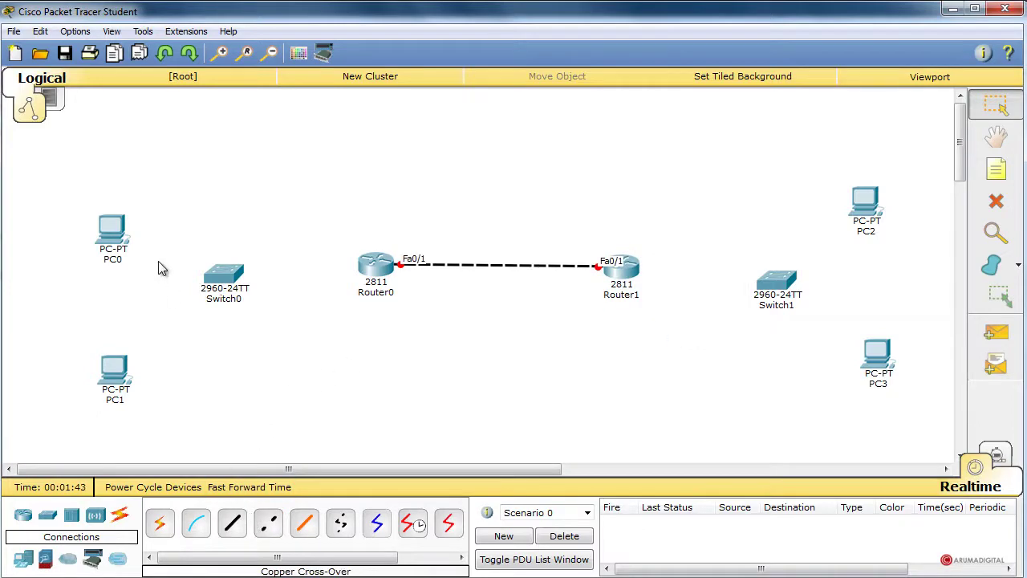
# Link Switch0 Fa0/1 to Router0 Fa0/0 with a straight-through cable.
pyautogui.click(230, 528)
pyautogui.click(236, 268)
pyautogui.click(289, 292)
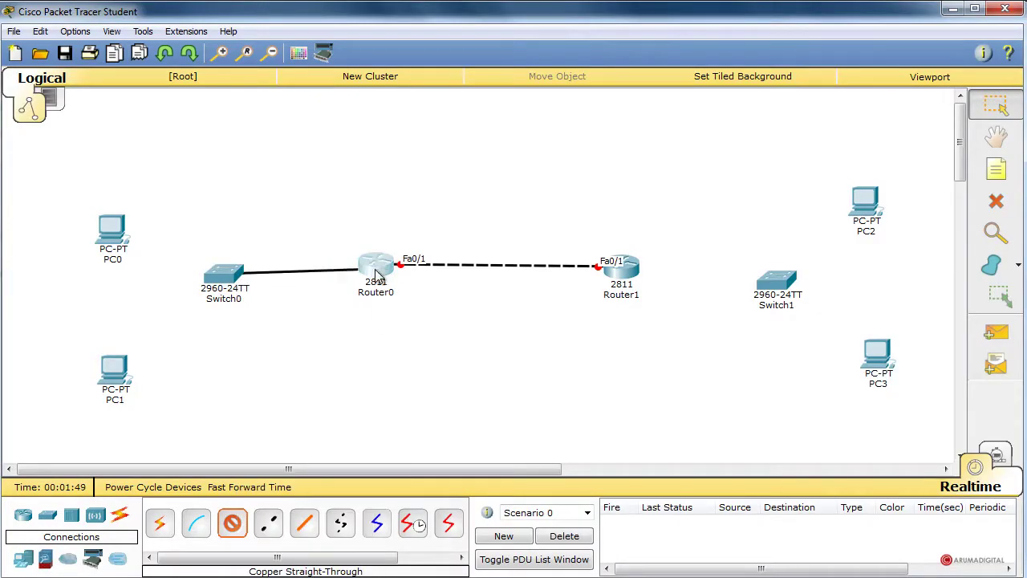
pyautogui.click(376, 275)
pyautogui.click(426, 314)
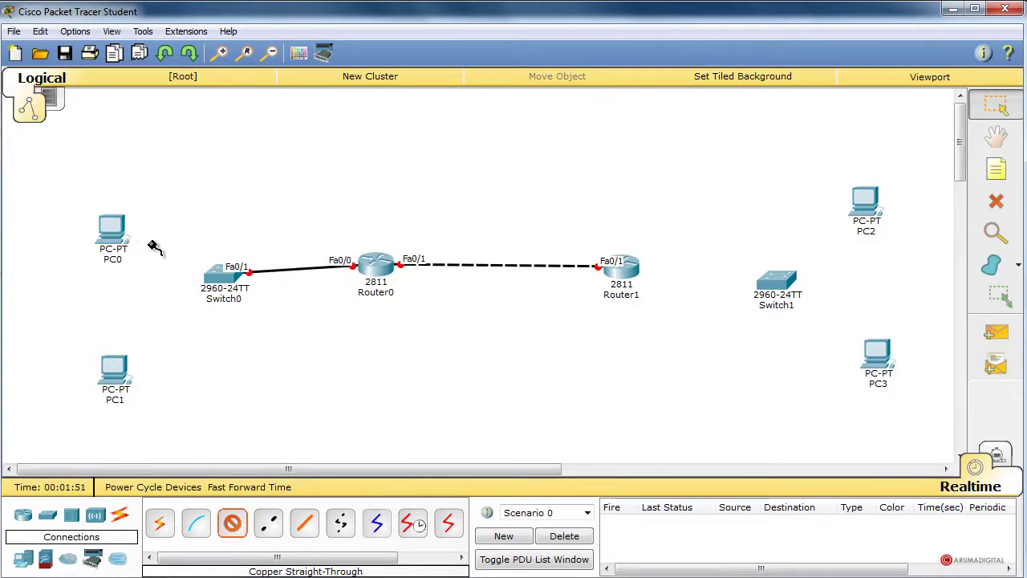
# Cable PC0 and PC1 to Switch0 ports Fa0/2 and Fa0/3.
pyautogui.click(120, 234)
pyautogui.click(163, 259)
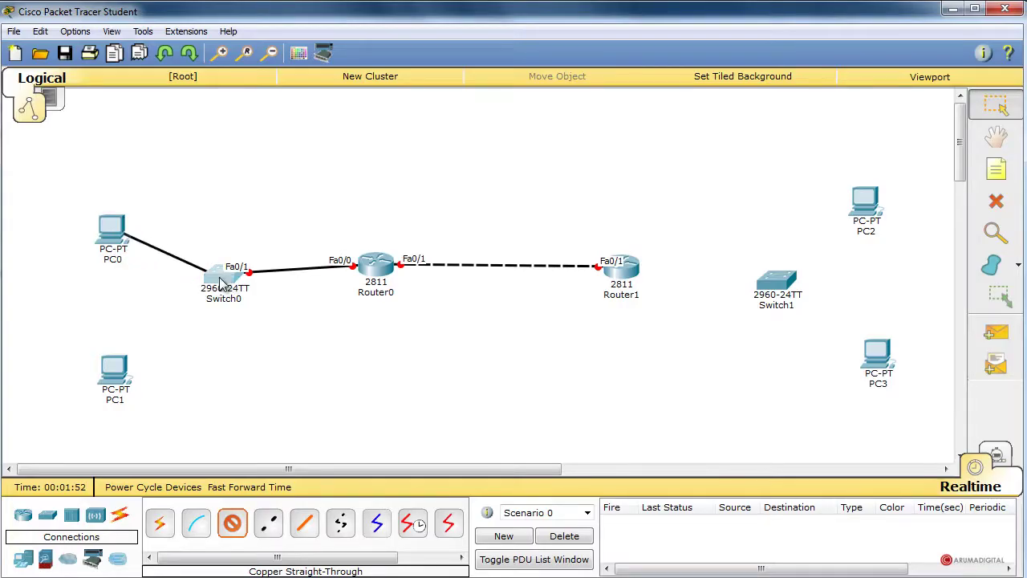
pyautogui.click(222, 283)
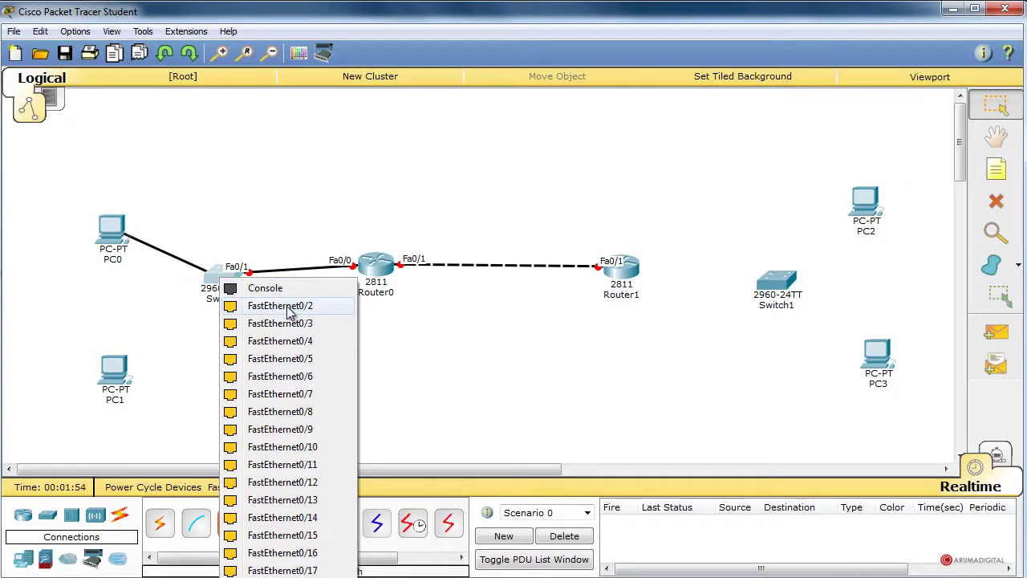
pyautogui.click(289, 312)
pyautogui.click(229, 526)
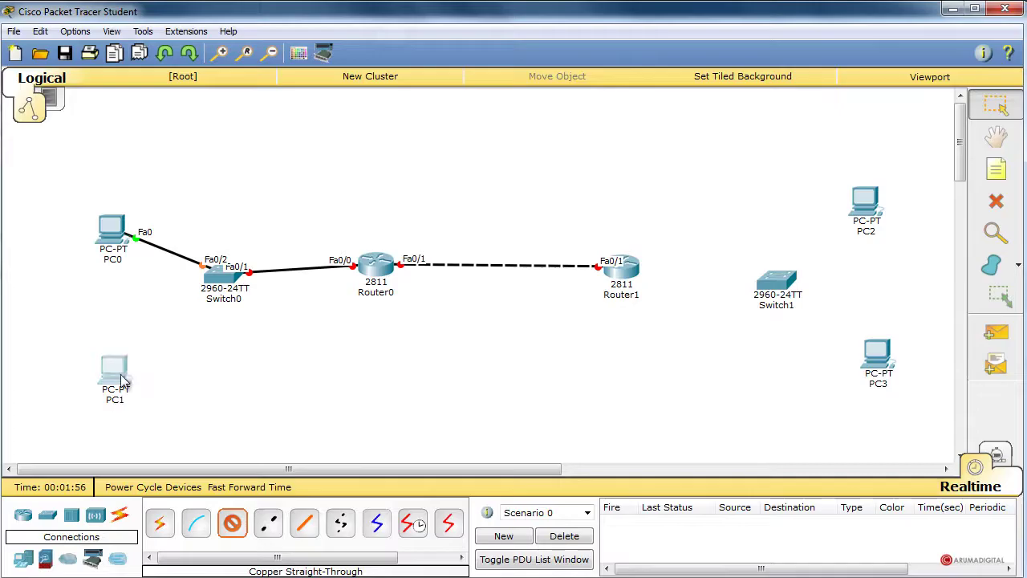
pyautogui.click(122, 379)
pyautogui.click(183, 404)
pyautogui.click(222, 282)
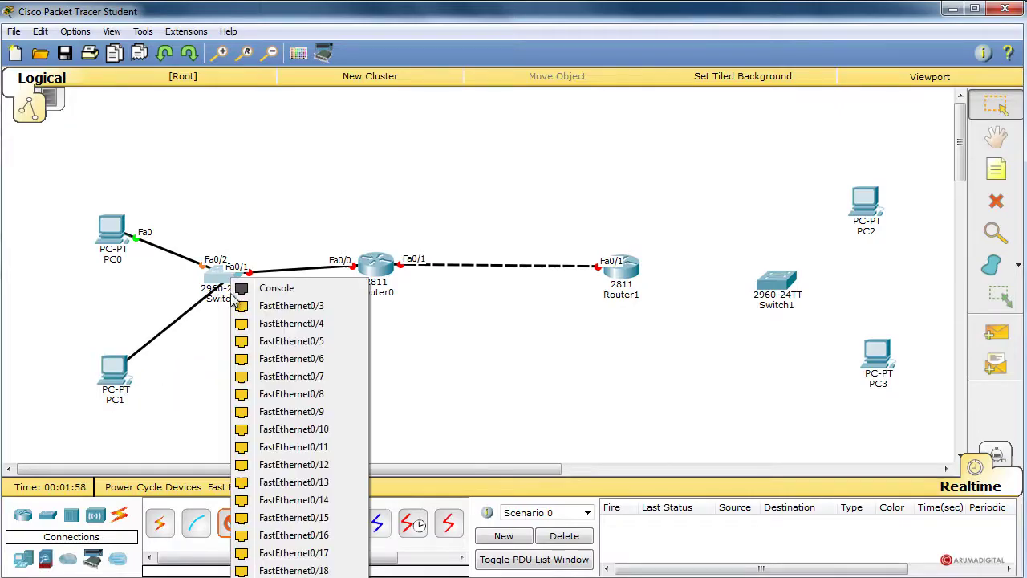
pyautogui.click(289, 305)
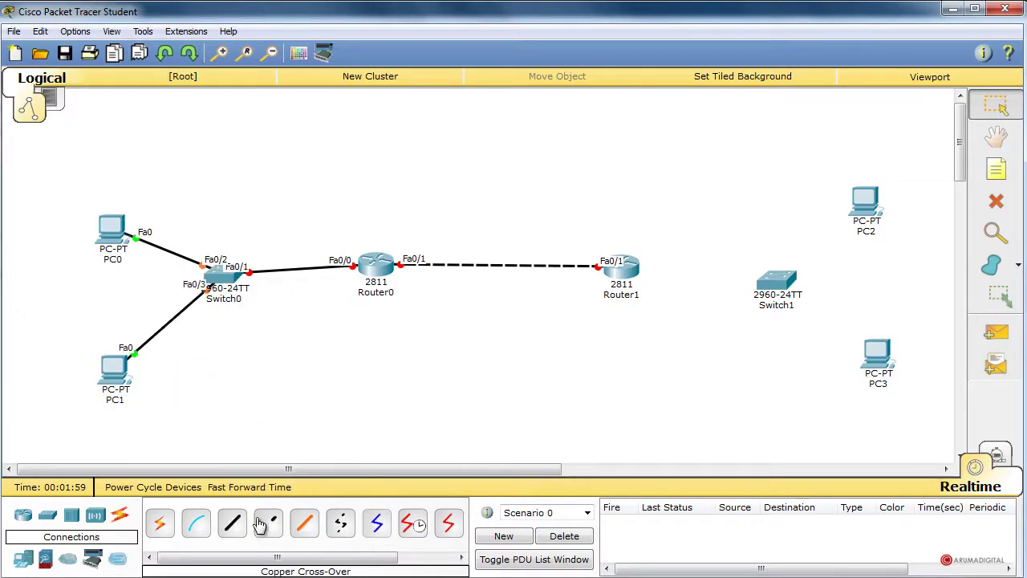
# Cable PC2 and PC3 to Switch1 ports Fa0/1 and Fa0/2.
pyautogui.click(875, 210)
pyautogui.click(915, 232)
pyautogui.click(782, 280)
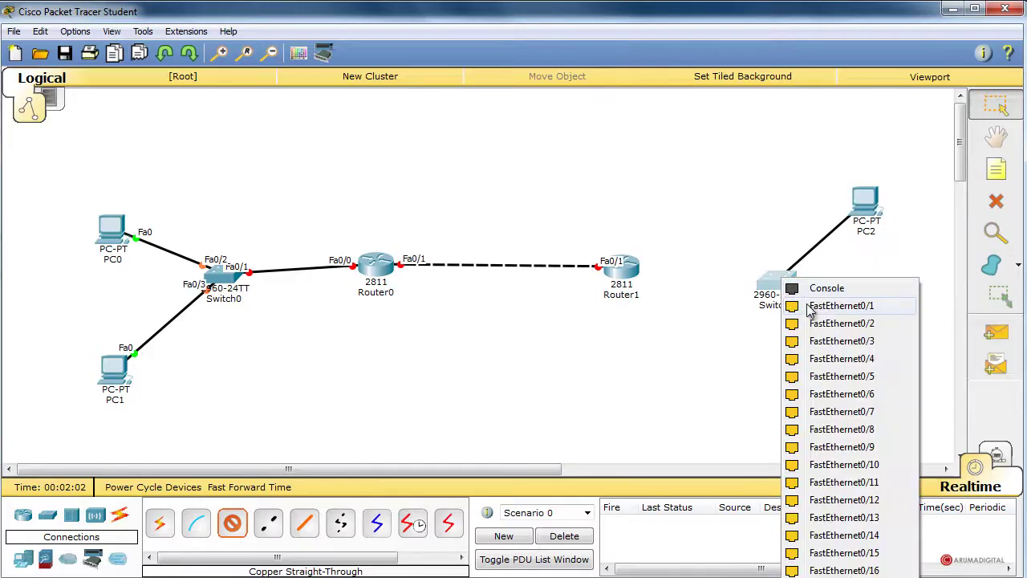
pyautogui.click(810, 311)
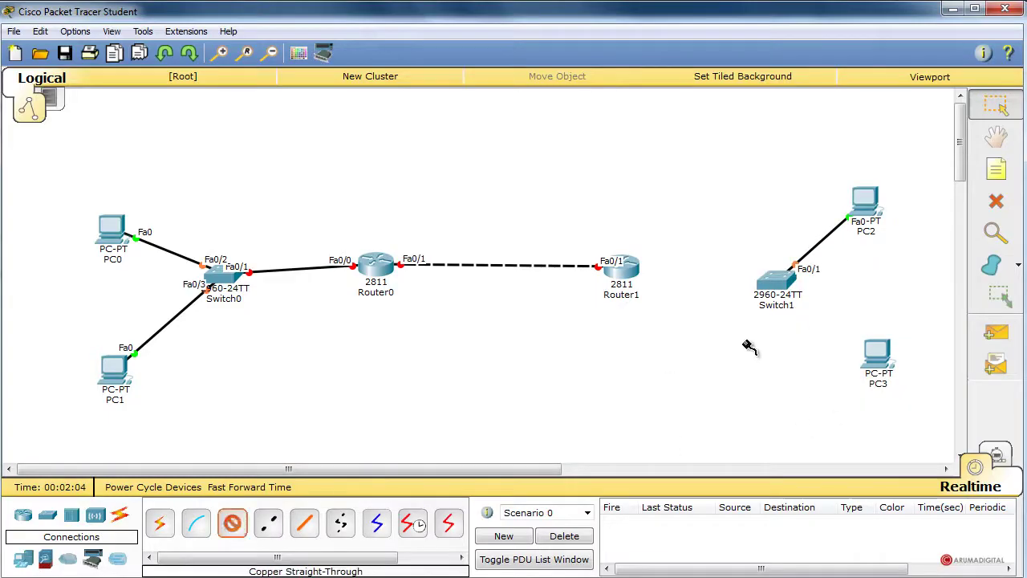
pyautogui.click(782, 279)
pyautogui.click(814, 303)
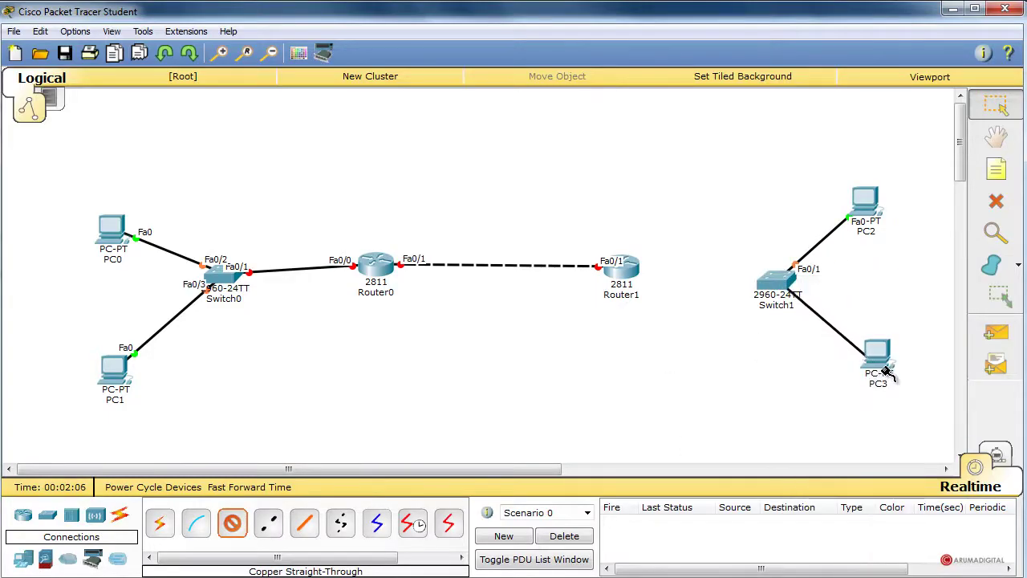
pyautogui.click(883, 369)
pyautogui.click(903, 394)
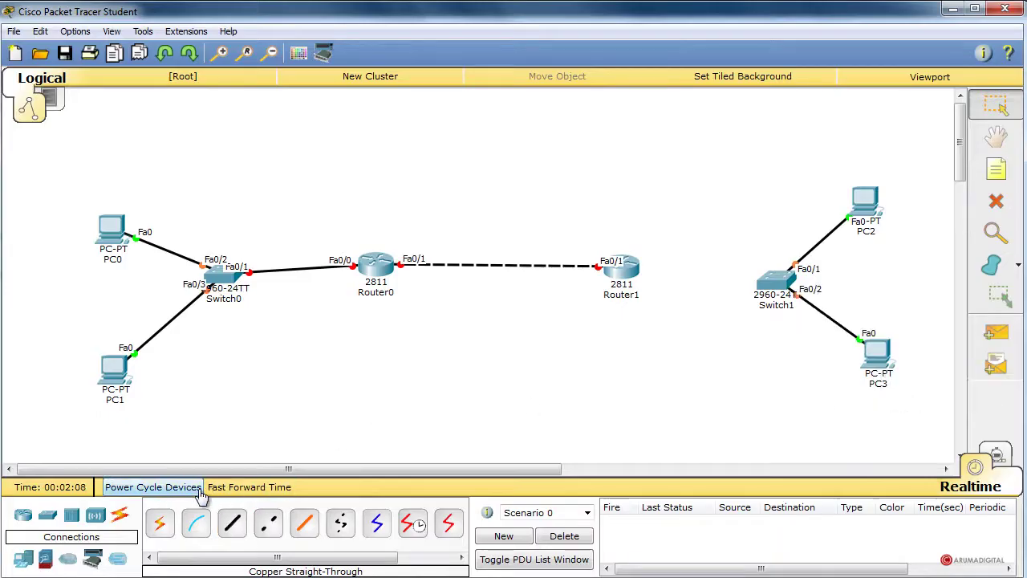
# Link Router1 Fa0/0 to Switch1 Fa0/3 with a straight-through cable.
pyautogui.click(233, 523)
pyautogui.click(626, 268)
pyautogui.click(684, 311)
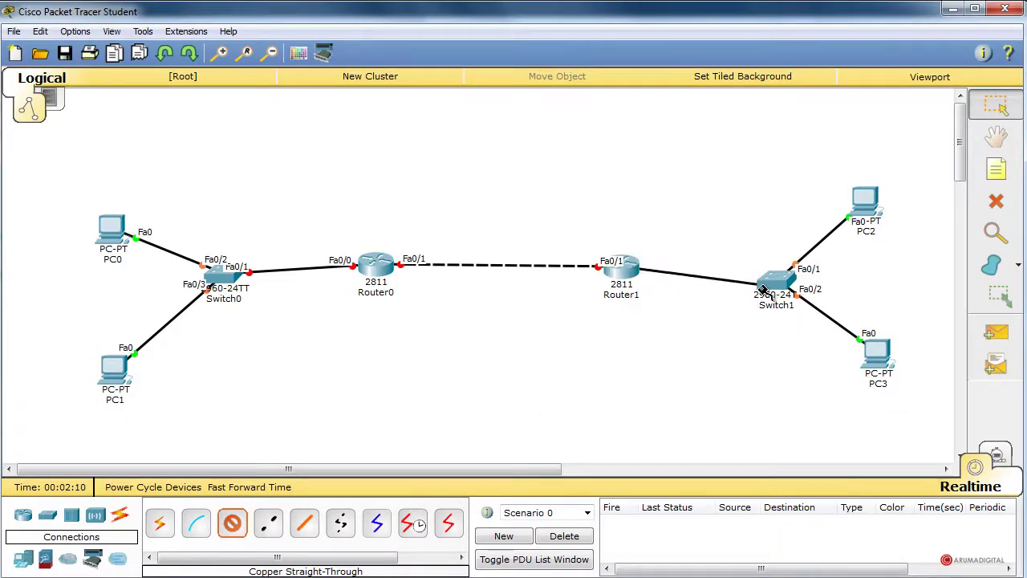
pyautogui.click(766, 289)
pyautogui.click(831, 315)
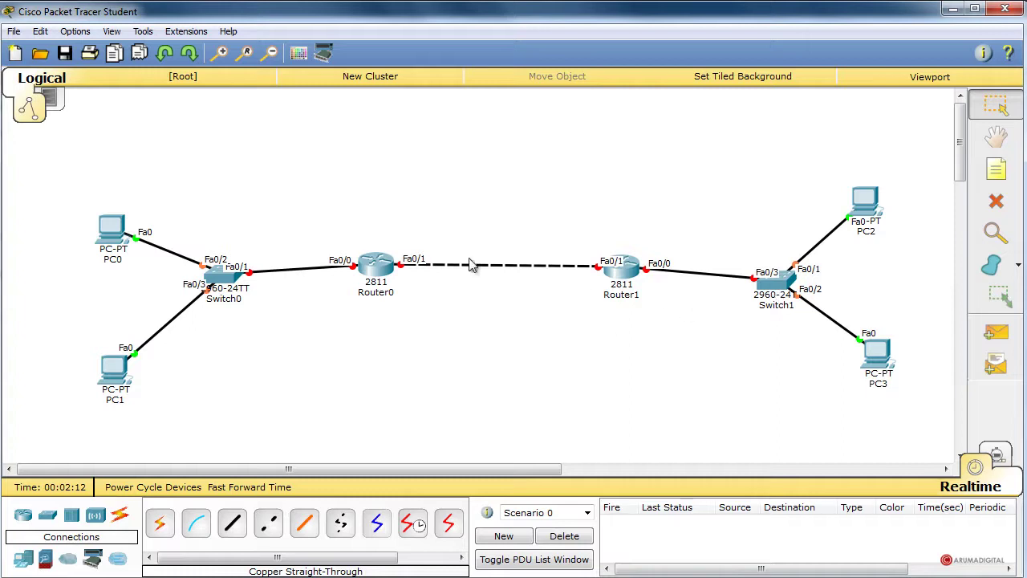
# Nudge PC0, both routers and Switch1 slightly to tidy the layout.
pyautogui.moveTo(120, 234); pyautogui.dragTo(118, 217)
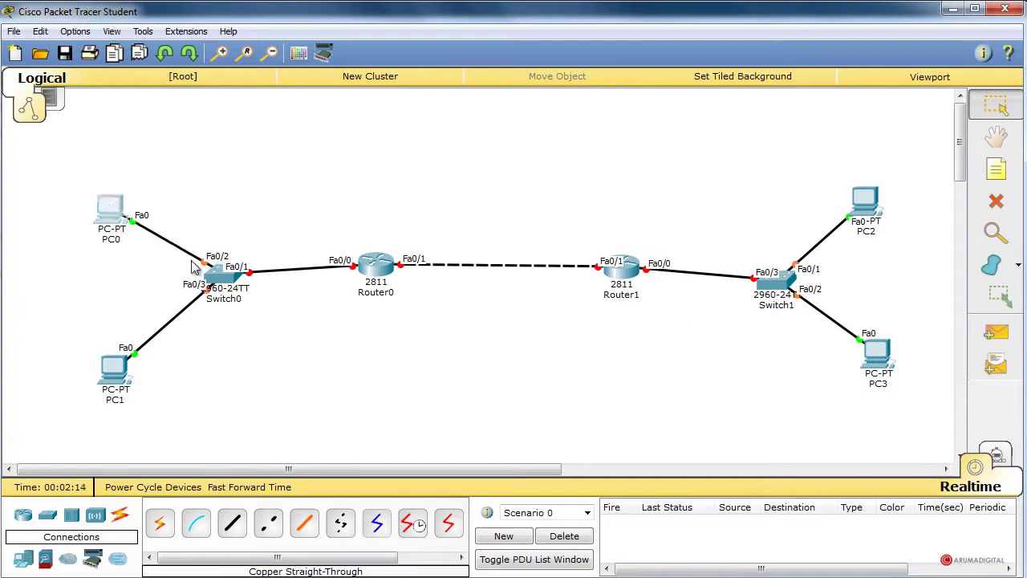
pyautogui.moveTo(383, 276); pyautogui.dragTo(381, 287)
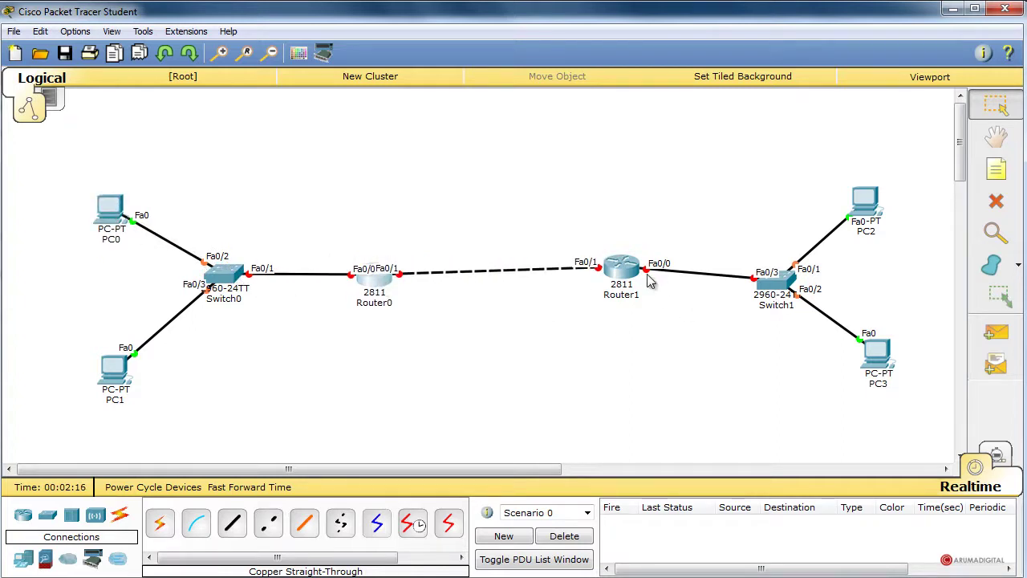
pyautogui.moveTo(634, 273); pyautogui.dragTo(633, 279)
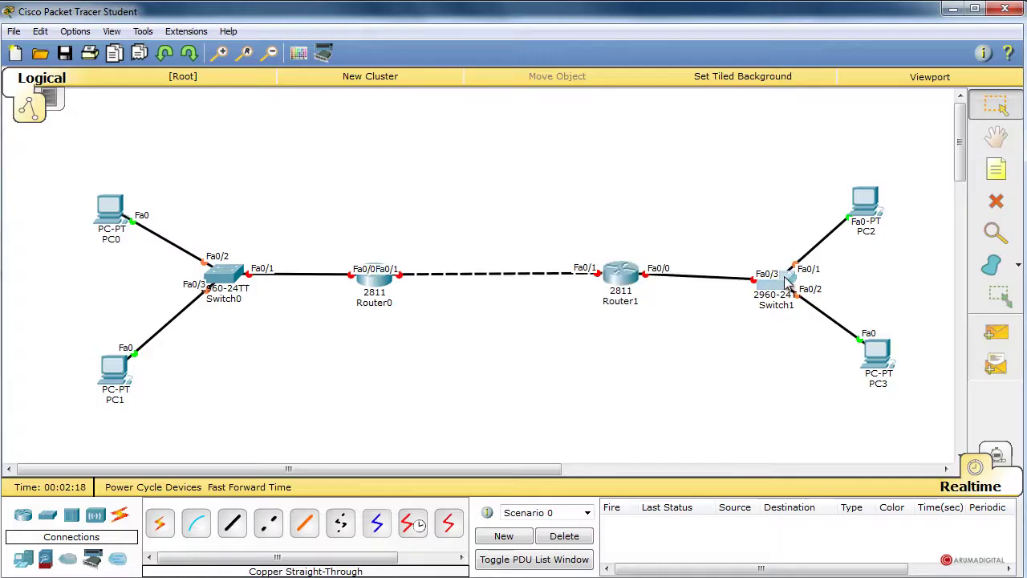
pyautogui.moveTo(788, 281); pyautogui.dragTo(790, 271)
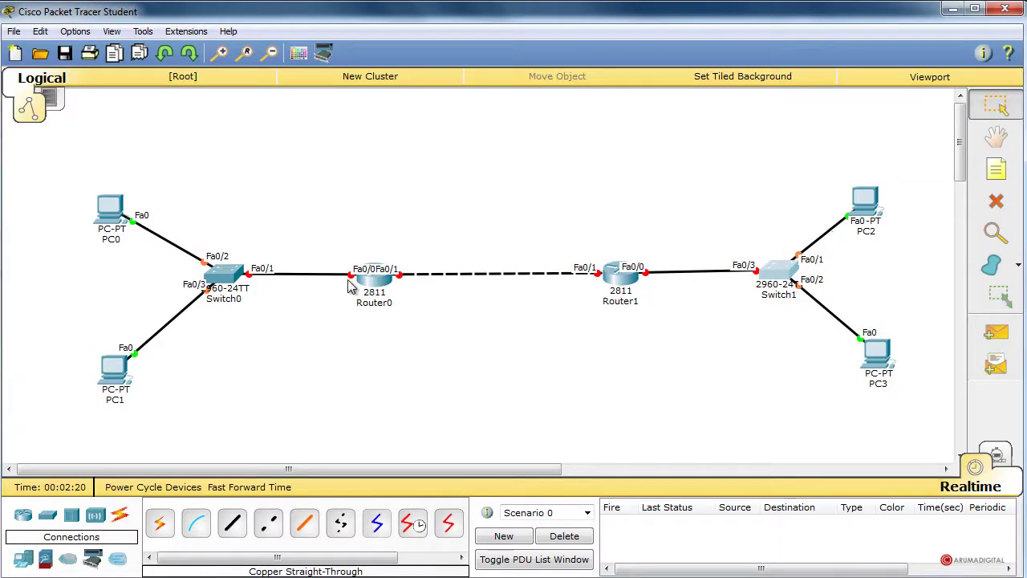
# Bring up Router0's configuration window on its CLI tab.
pyautogui.click(375, 278)
pyautogui.moveTo(299, 227); pyautogui.dragTo(522, 128)
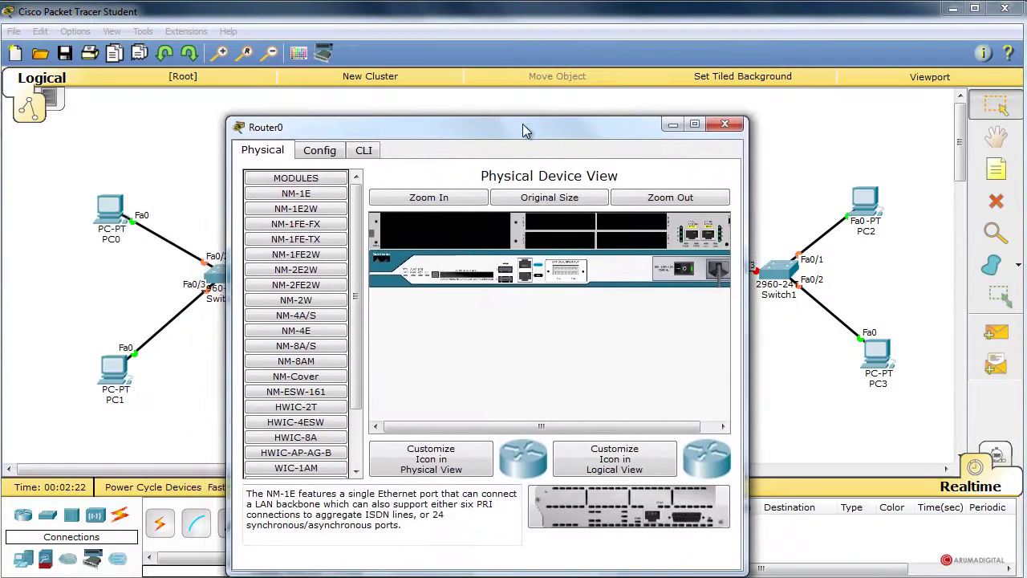
pyautogui.click(371, 150)
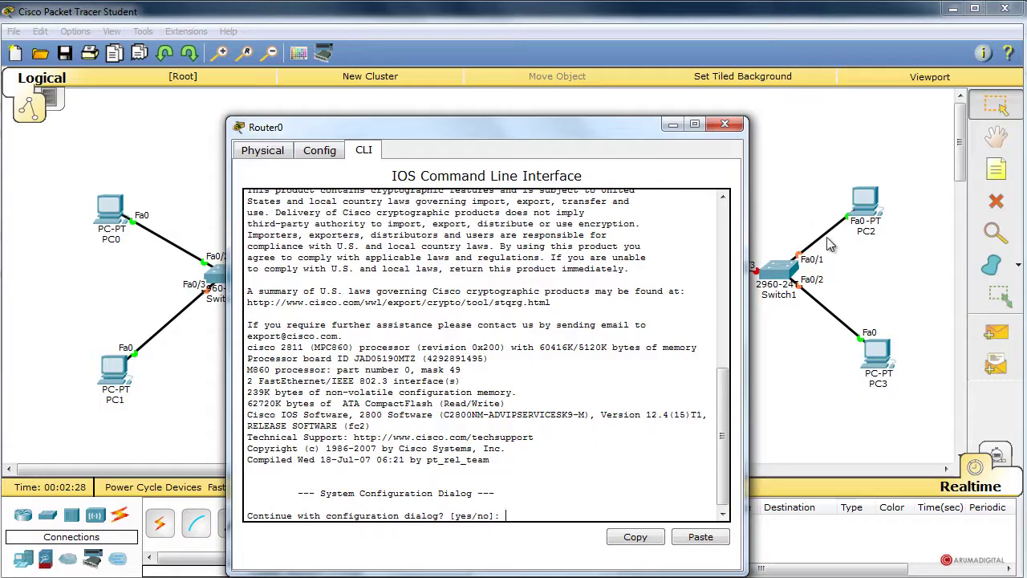
pyautogui.moveTo(511, 128); pyautogui.dragTo(535, 98)
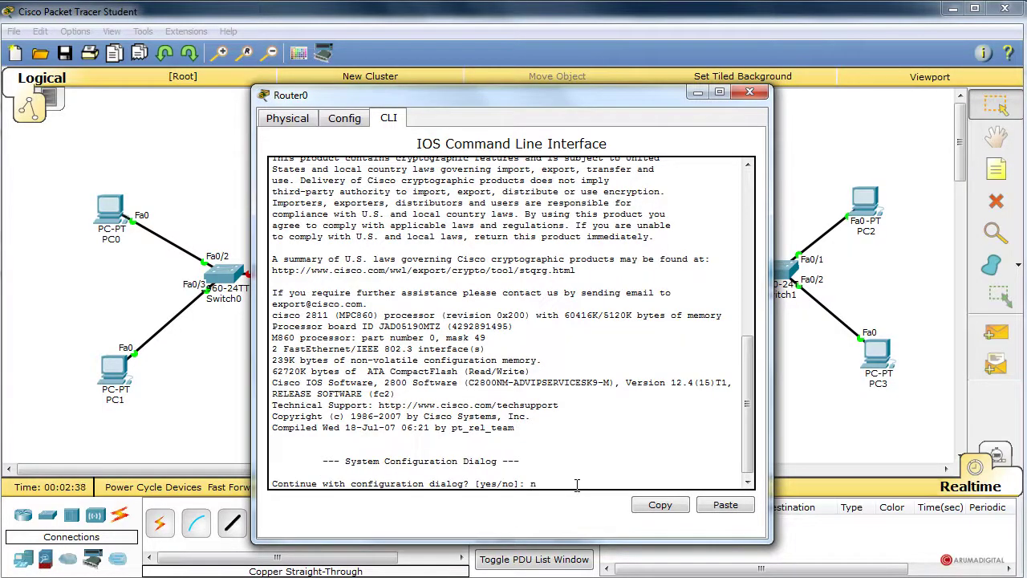
# Decline initial setup, enter enable and conf term, then run ipv6 unicast-routing.
pyautogui.press('Return')
pyautogui.press('Return')
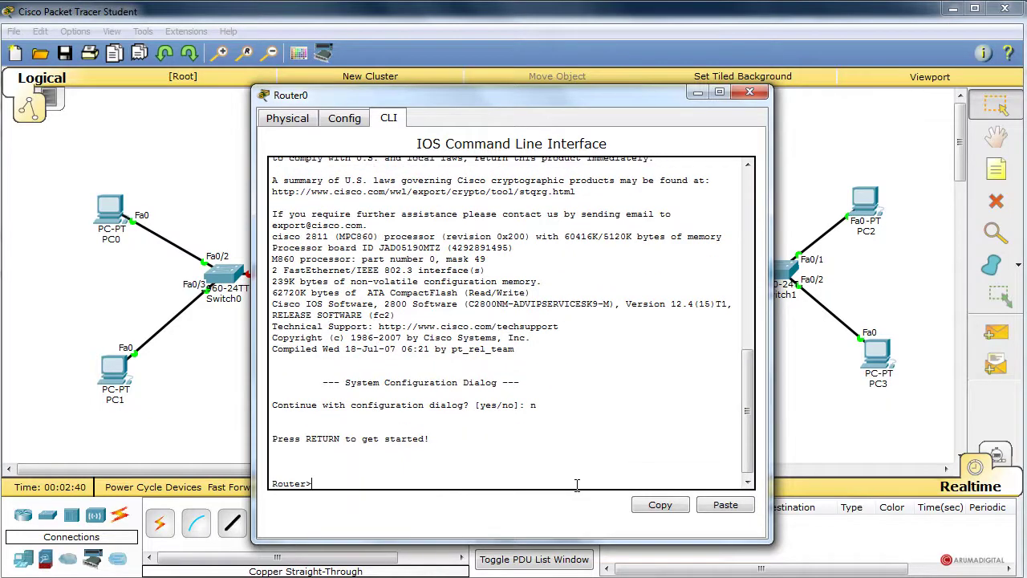
pyautogui.write('enabl')
pyautogui.write('e')
pyautogui.press('Return')
pyautogui.write('conf t')
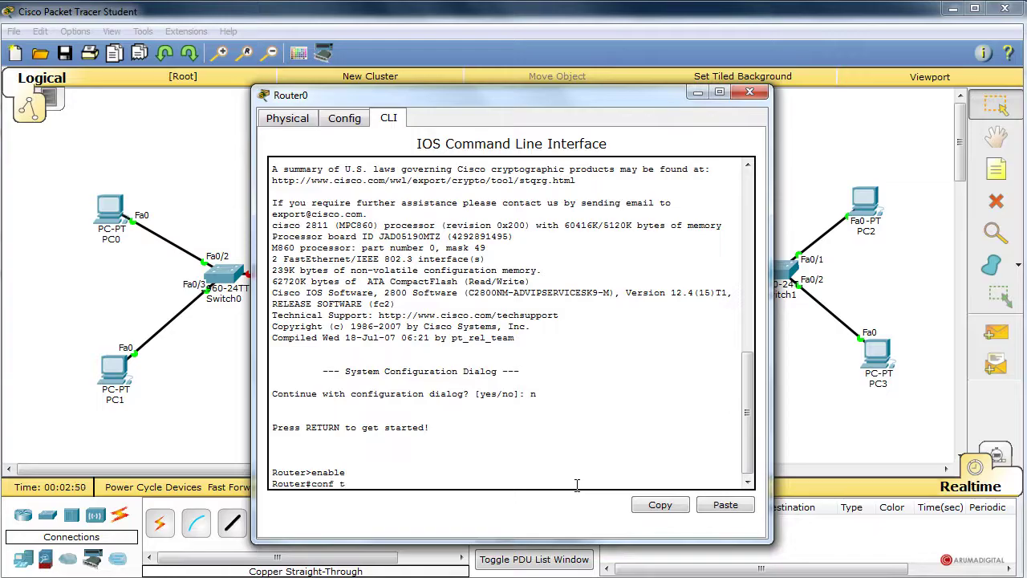
pyautogui.write('erm')
pyautogui.press('Return')
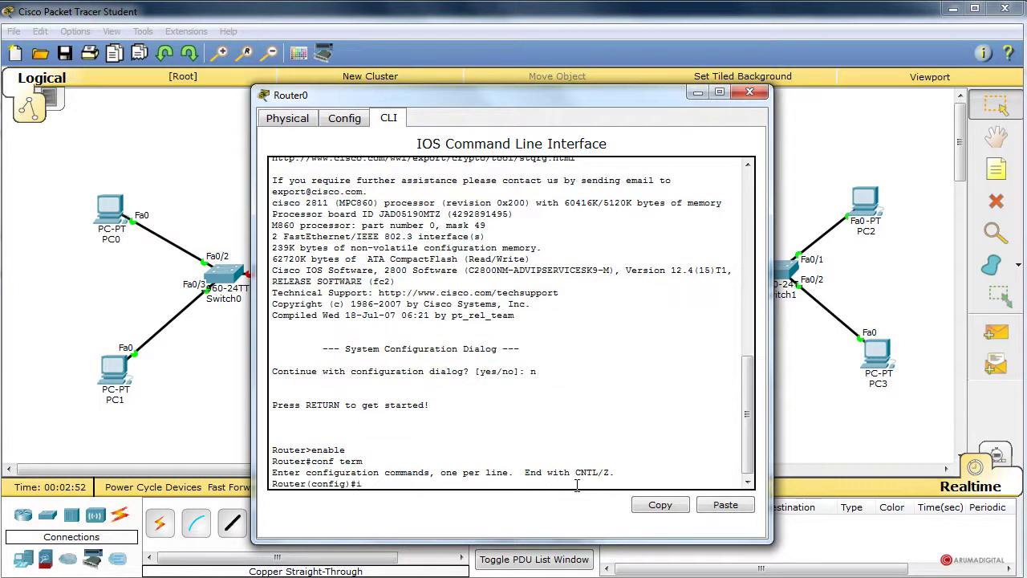
pyautogui.write('ipv6 unicast-routin')
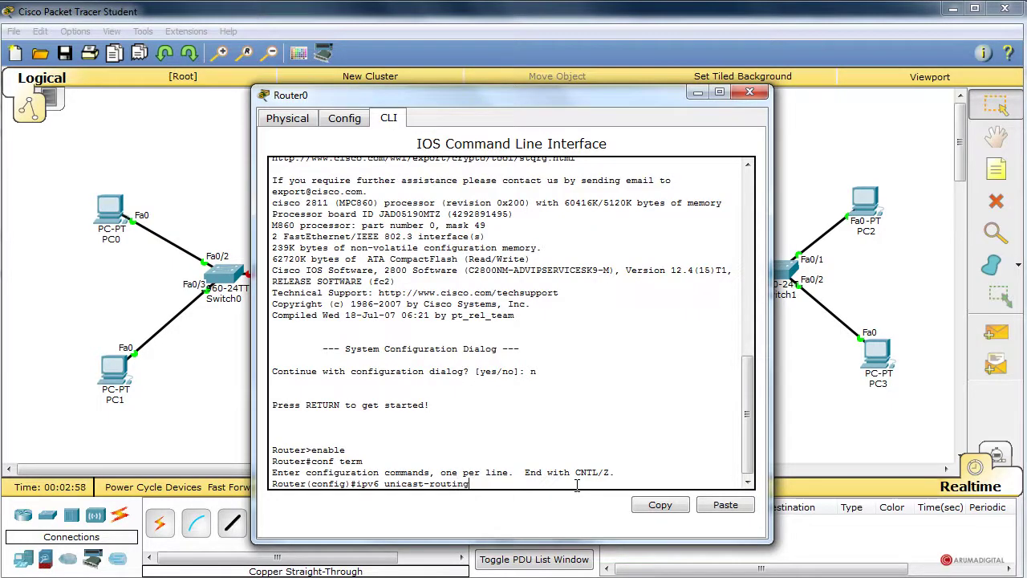
pyautogui.write('g')
pyautogui.moveTo(471, 97); pyautogui.dragTo(489, 58)
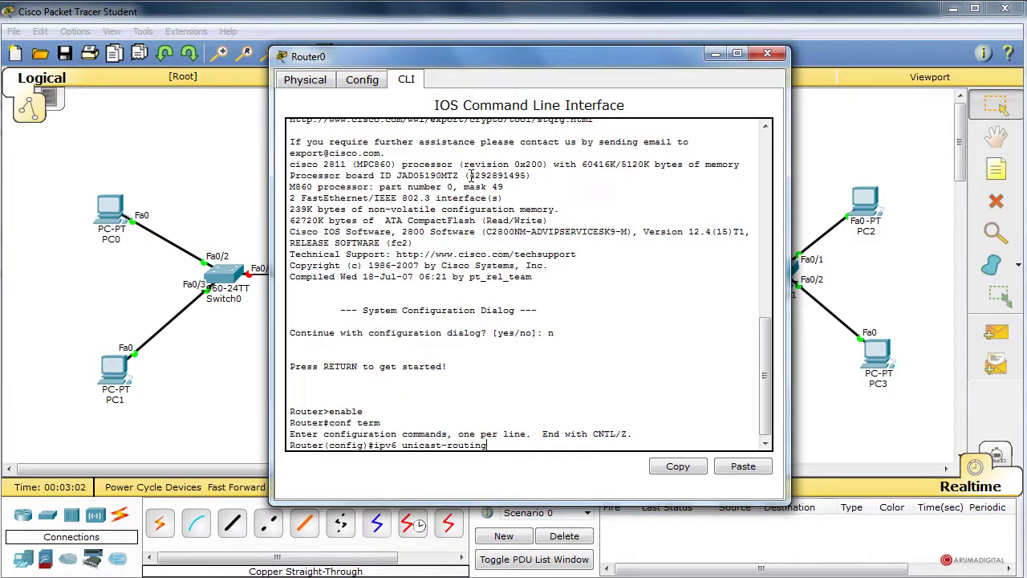
pyautogui.press('Return')
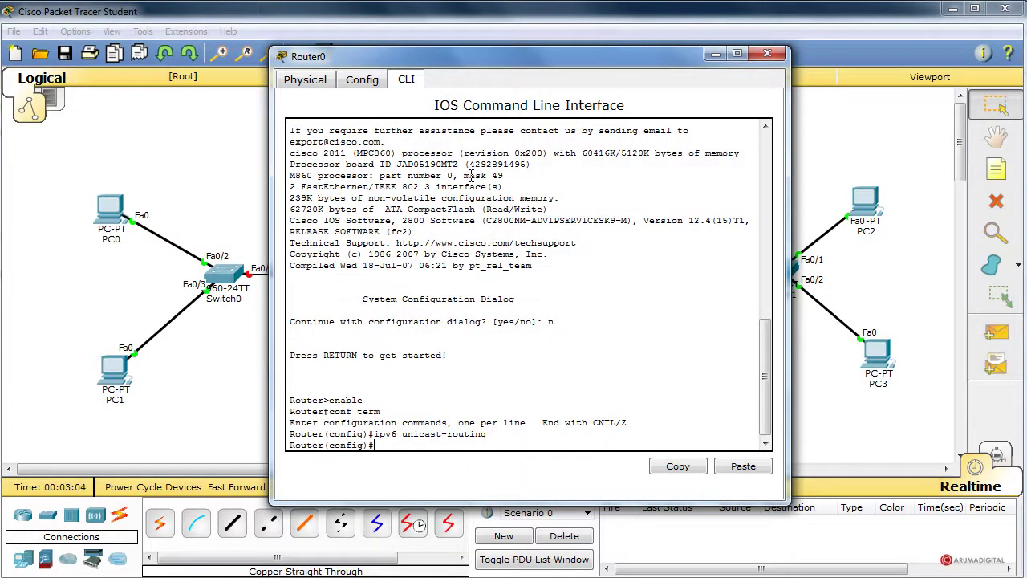
# Select interface fast0/0 and enable IPv6 on it.
pyautogui.write('int fast0/0')
pyautogui.press('Return')
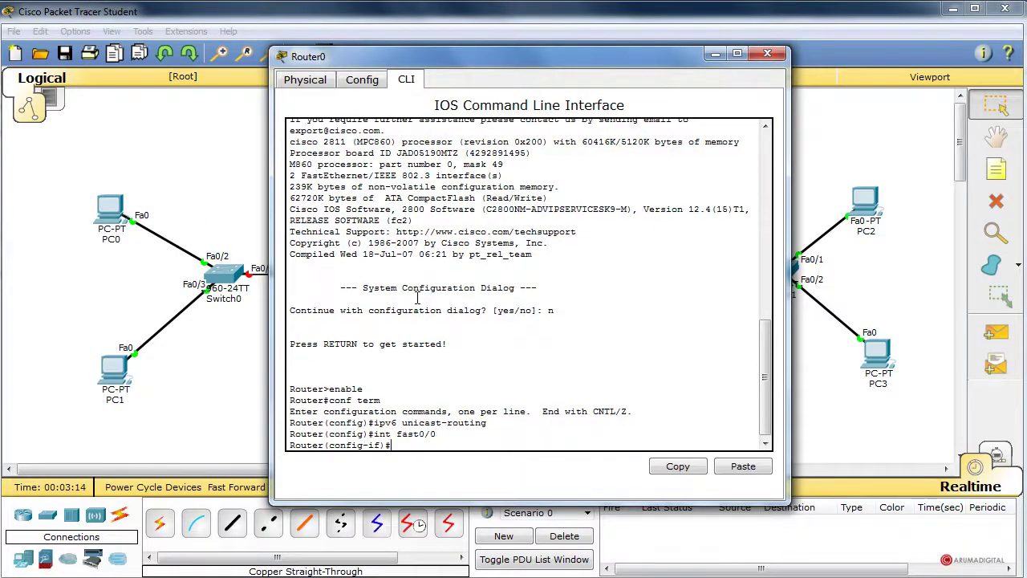
pyautogui.write('ipv6 enable')
pyautogui.press('Return')
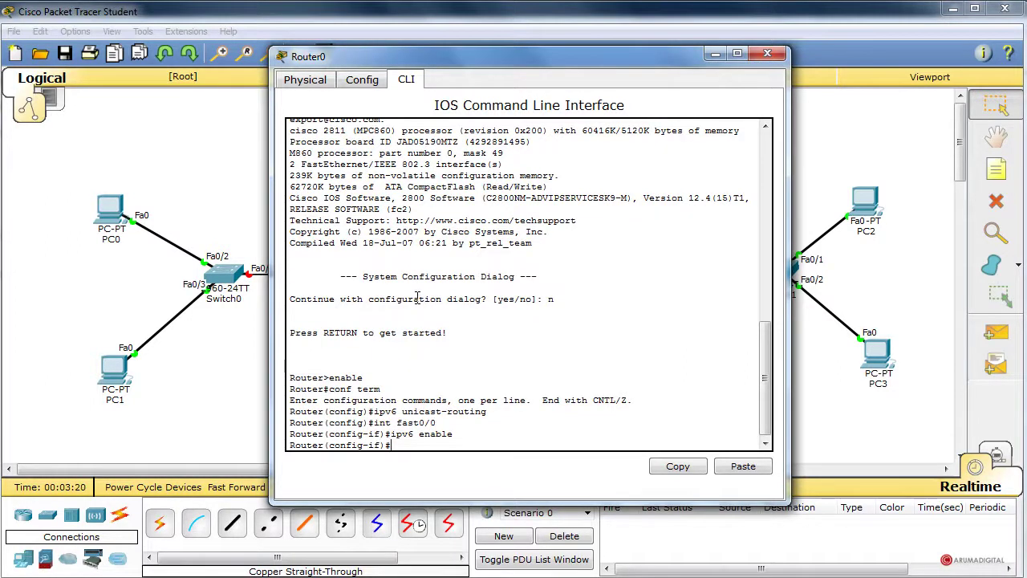
# Assign address 2001:DB8:AAAA:1::1/64 to fast0/0, explaining the network prefix.
pyautogui.write('ipv6')
pyautogui.write('address 2001:DB8:AAAA:')
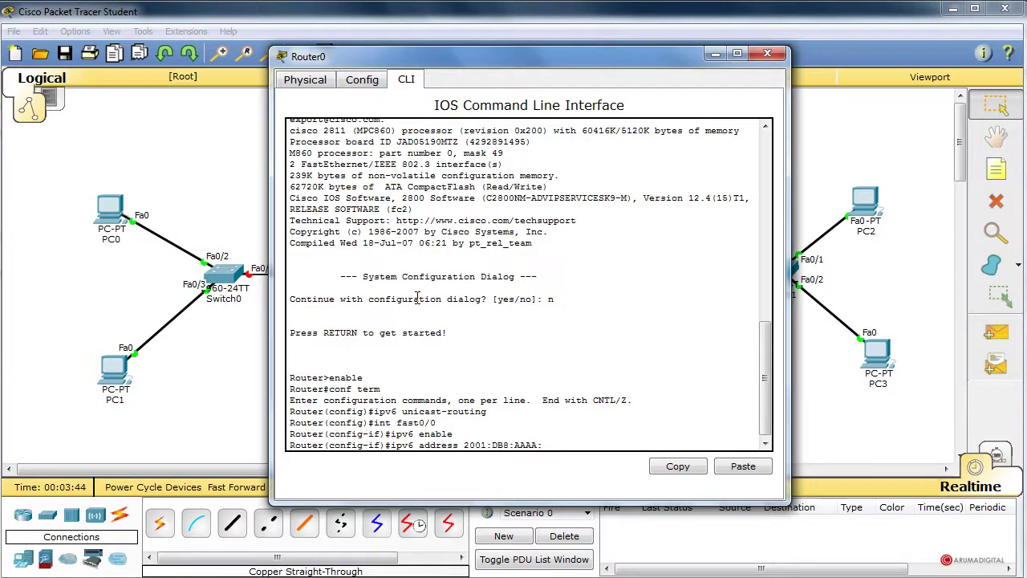
pyautogui.write('1')
pyautogui.moveTo(546, 443); pyautogui.dragTo(560, 459)
pyautogui.click(545, 444)
pyautogui.write('1/64')
pyautogui.moveTo(547, 445); pyautogui.dragTo(464, 445)
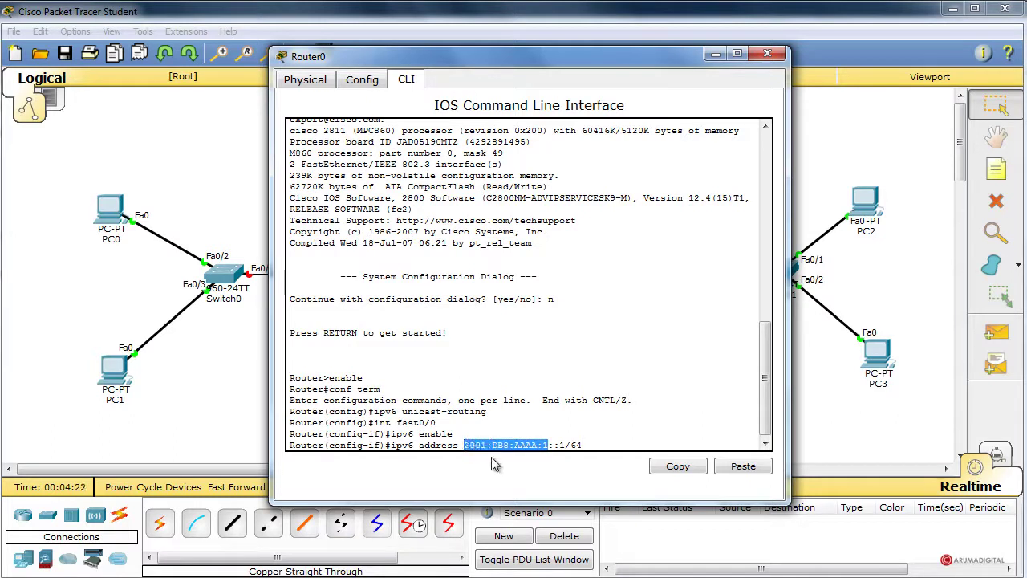
pyautogui.keyDown('shift'); pyautogui.click(550, 445); pyautogui.keyUp('shift')
pyautogui.click(594, 455)
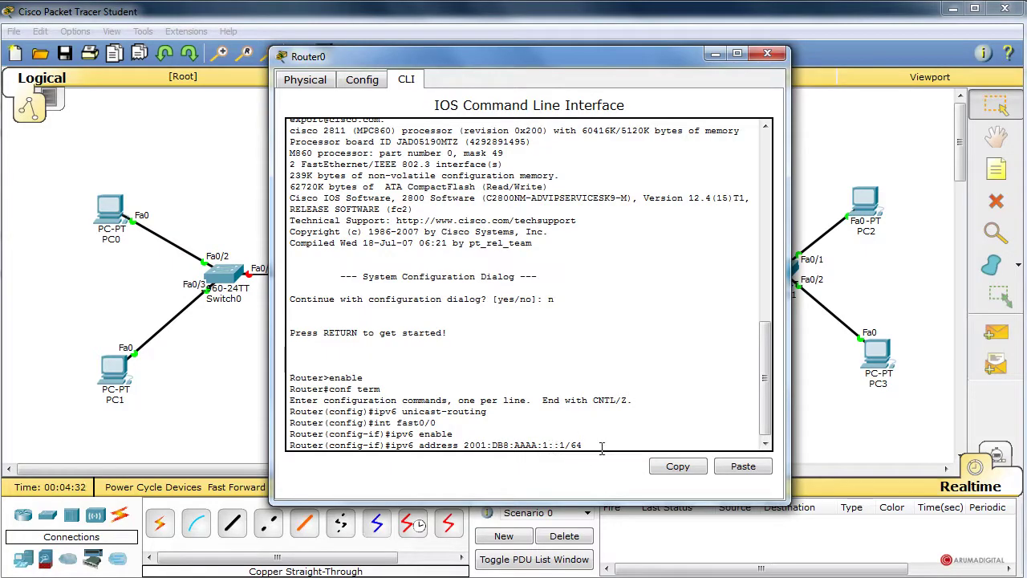
pyautogui.press('Return')
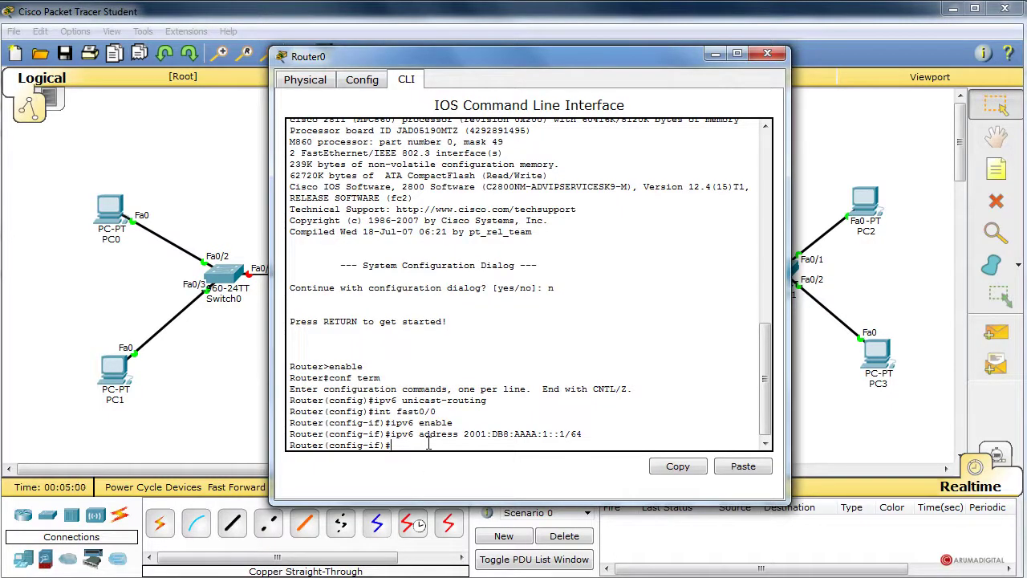
# Set fast0/0's link-local address to FE80::1 and enable it with no shutdown.
pyautogui.write('pv6 address FE80::1')
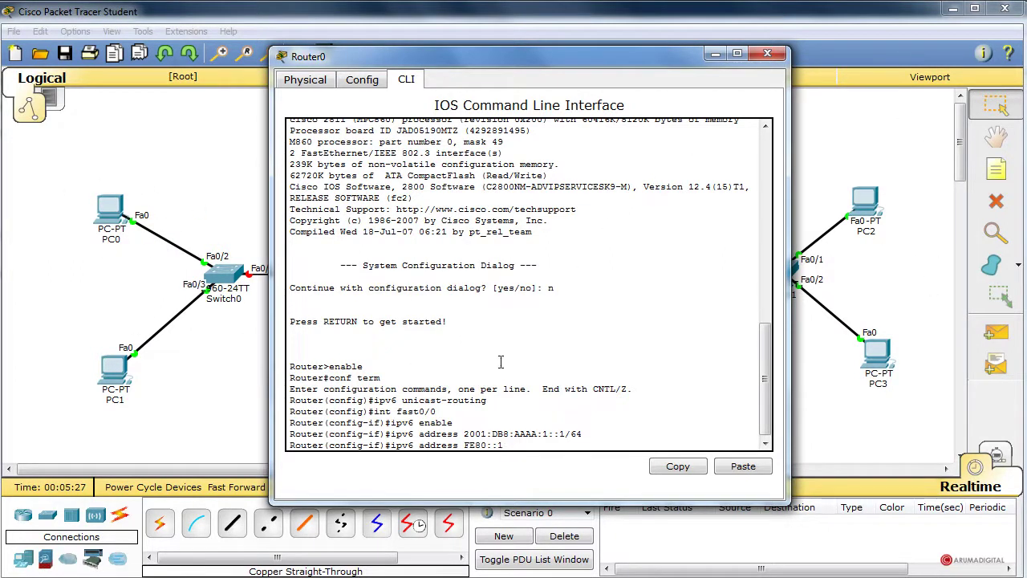
pyautogui.write('link-local')
pyautogui.press('Return')
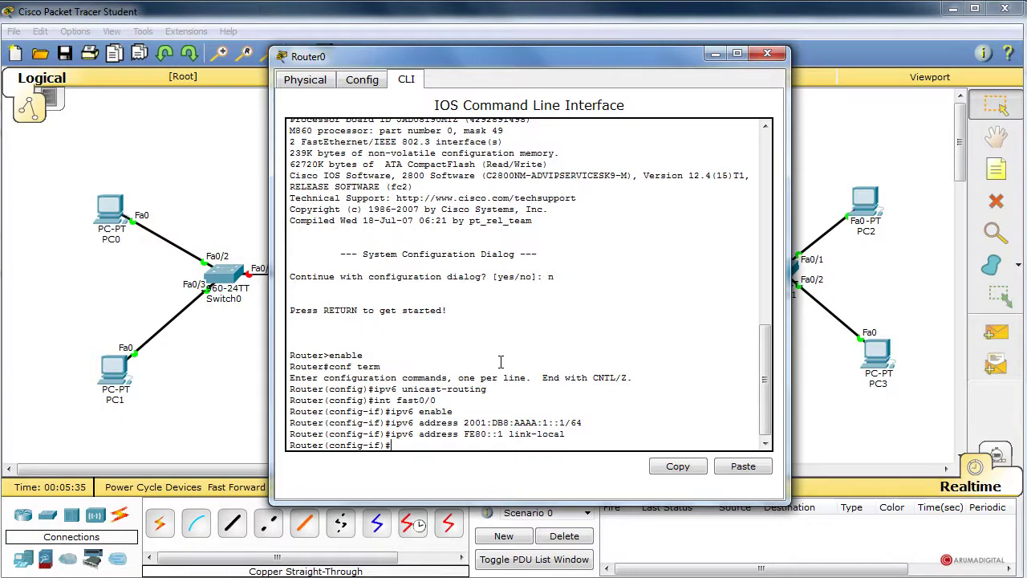
pyautogui.write('no shutdown')
pyautogui.press('Return')
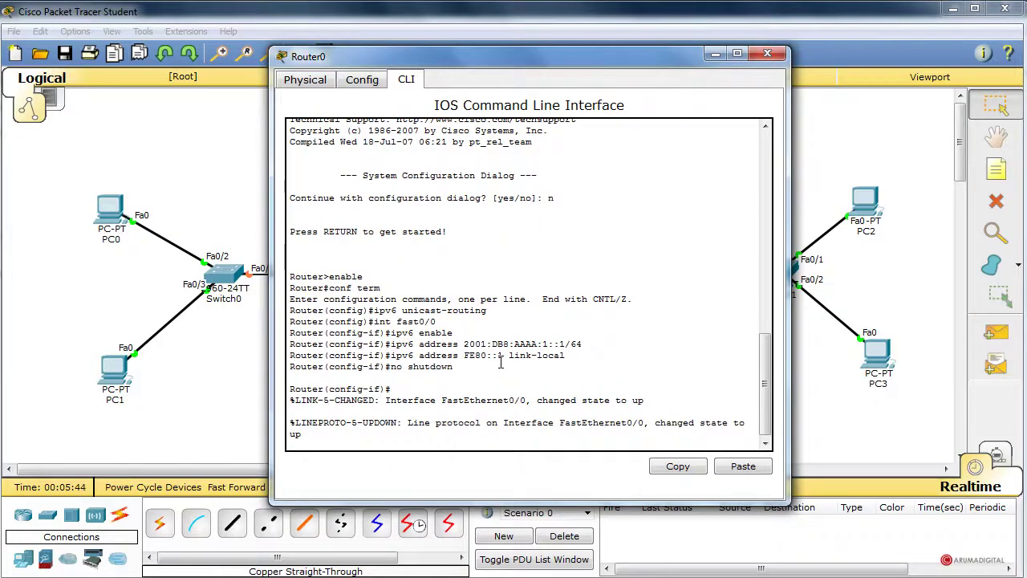
pyautogui.press('Return')
pyautogui.write('int fast')
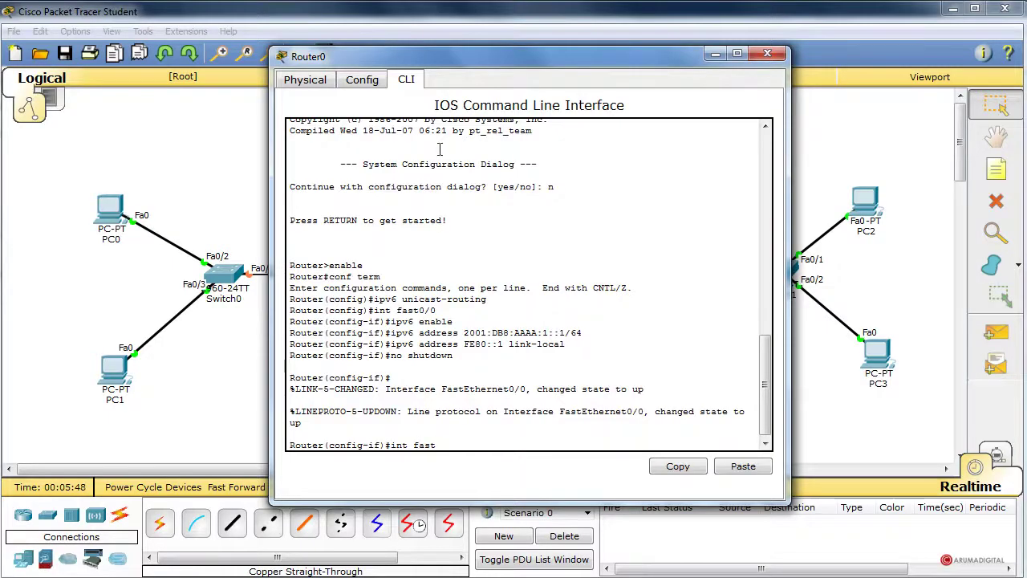
# Select interface fast0/1 and enable IPv6 on it.
pyautogui.moveTo(488, 56); pyautogui.dragTo(377, 61)
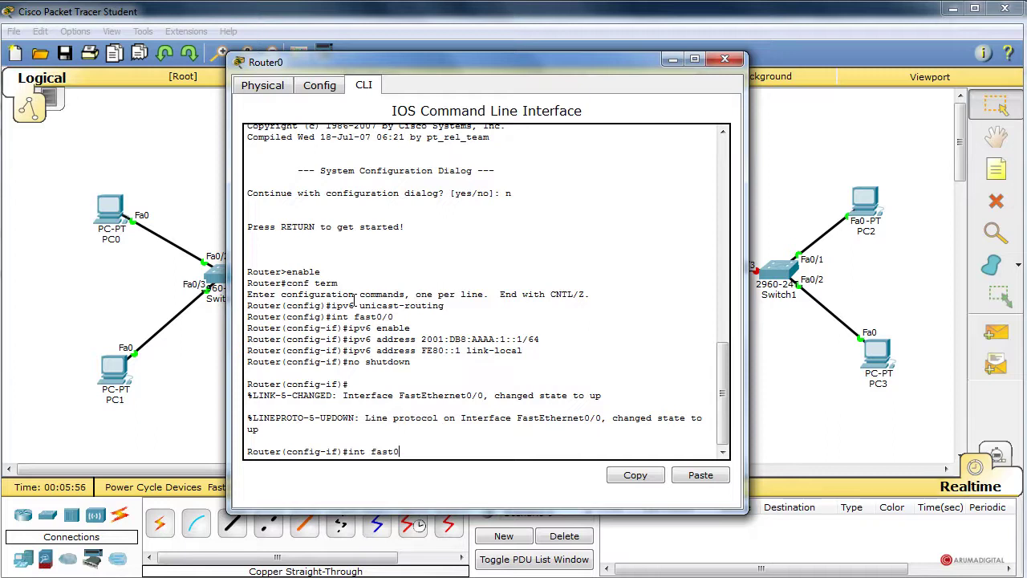
pyautogui.write('1')
pyautogui.press('Return')
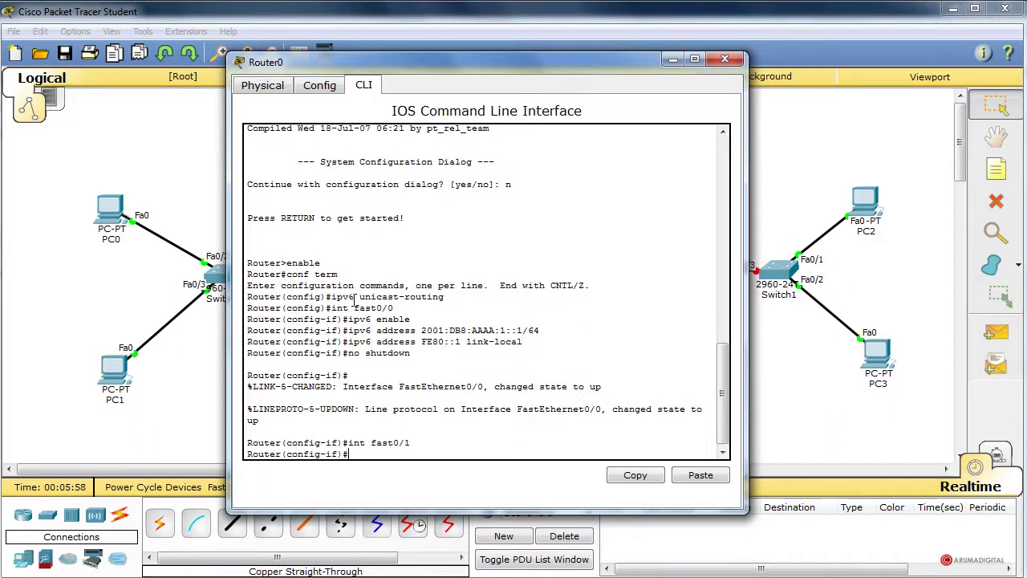
pyautogui.write('ipv6 enable')
pyautogui.press('Return')
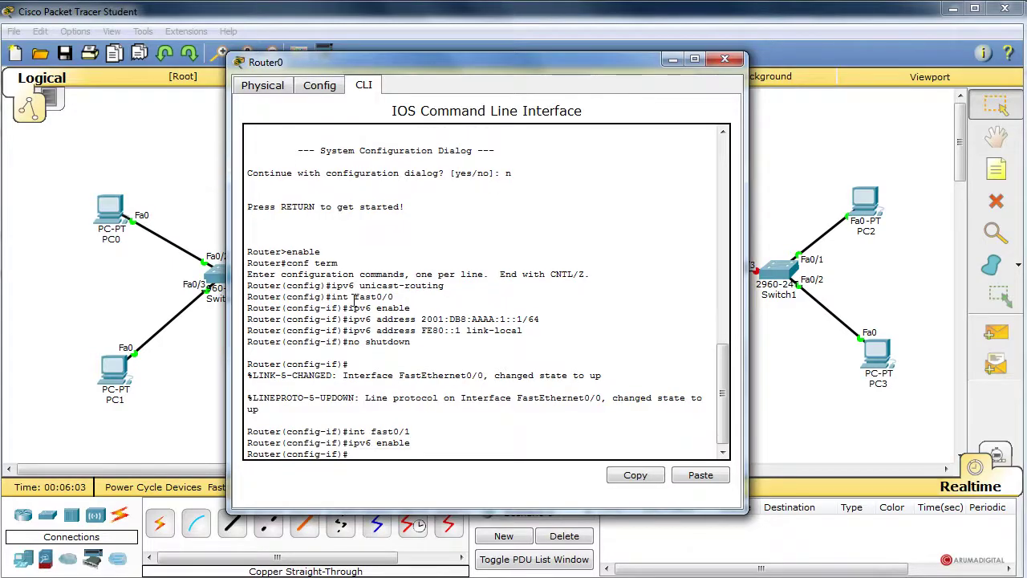
# Give fast0/1 2001:DB8:AAAA:2::1/64, run no shutdown, and exit to global config.
pyautogui.write('ipv6 address ')
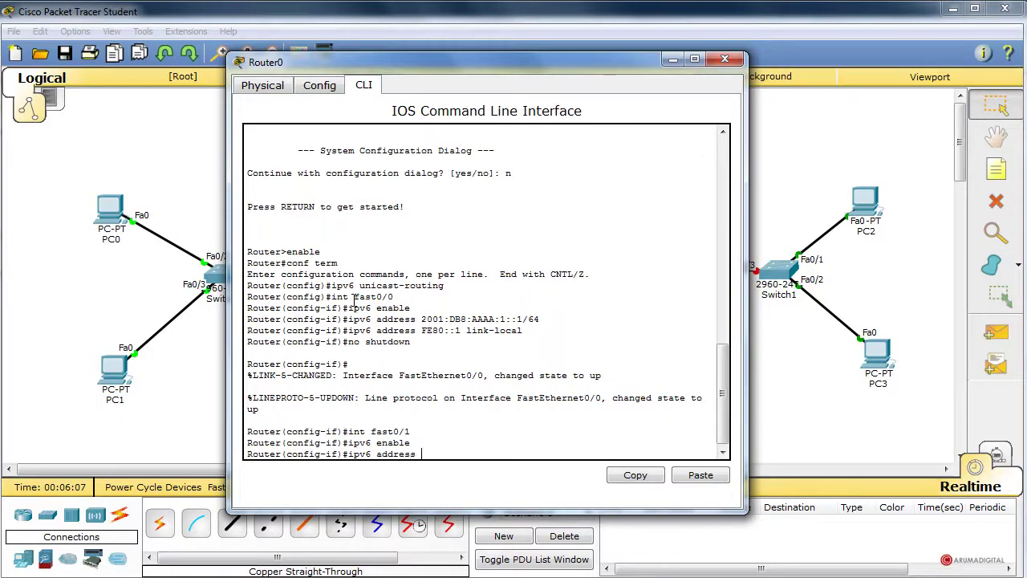
pyautogui.write('2001:D')
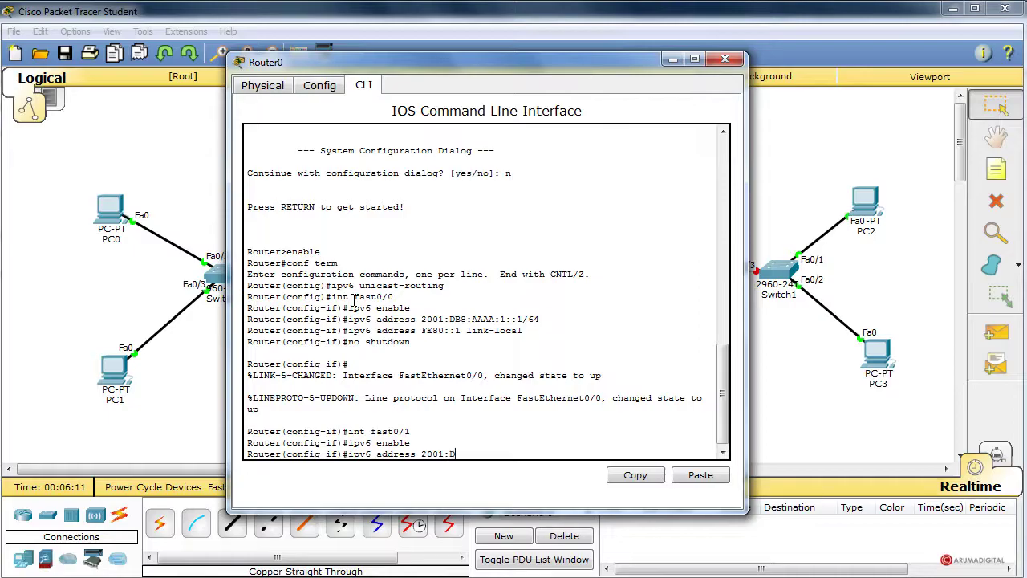
pyautogui.write('B8:AAAA:')
pyautogui.write('2::1/64')
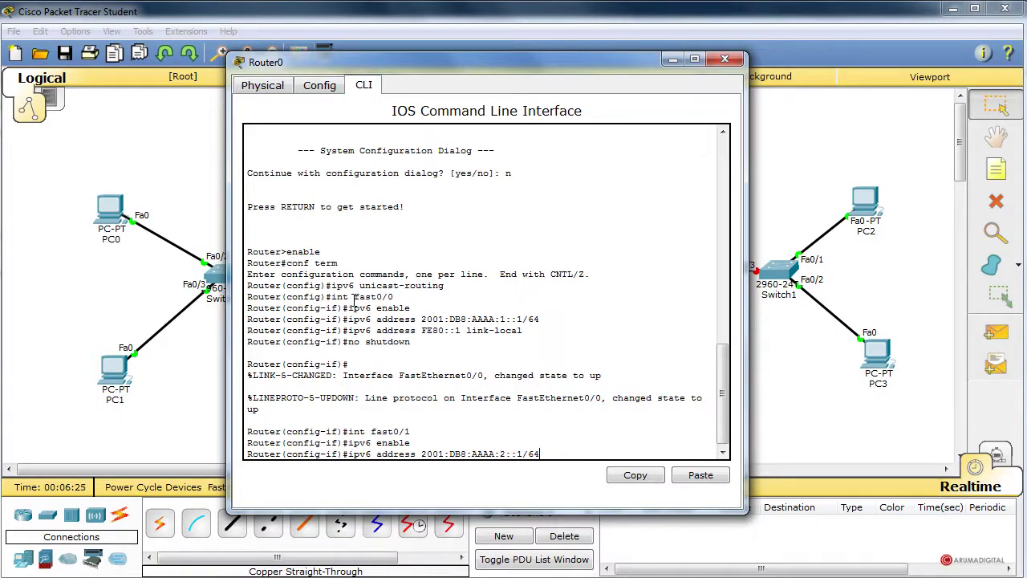
pyautogui.press('Return')
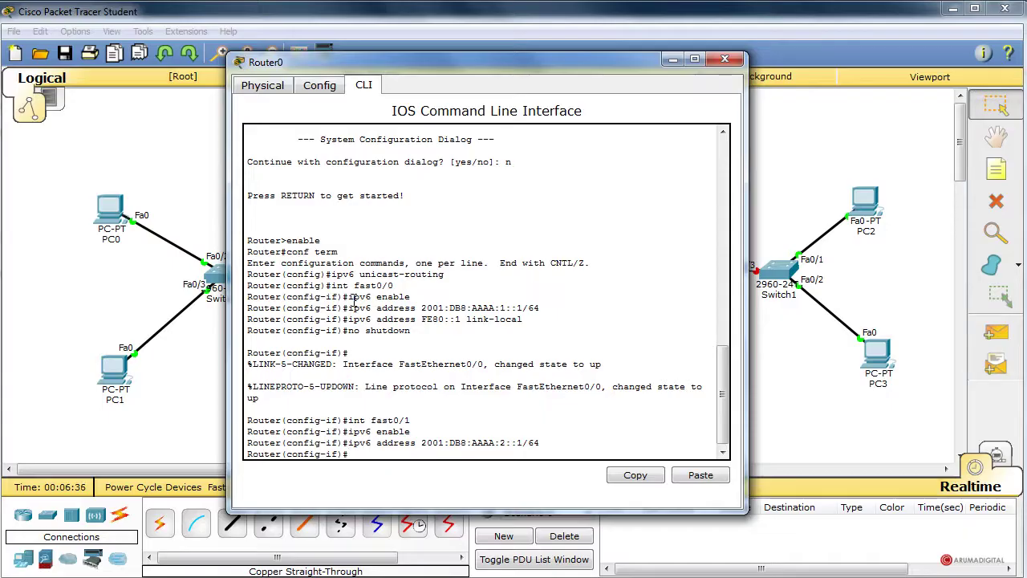
pyautogui.write('no shutdown')
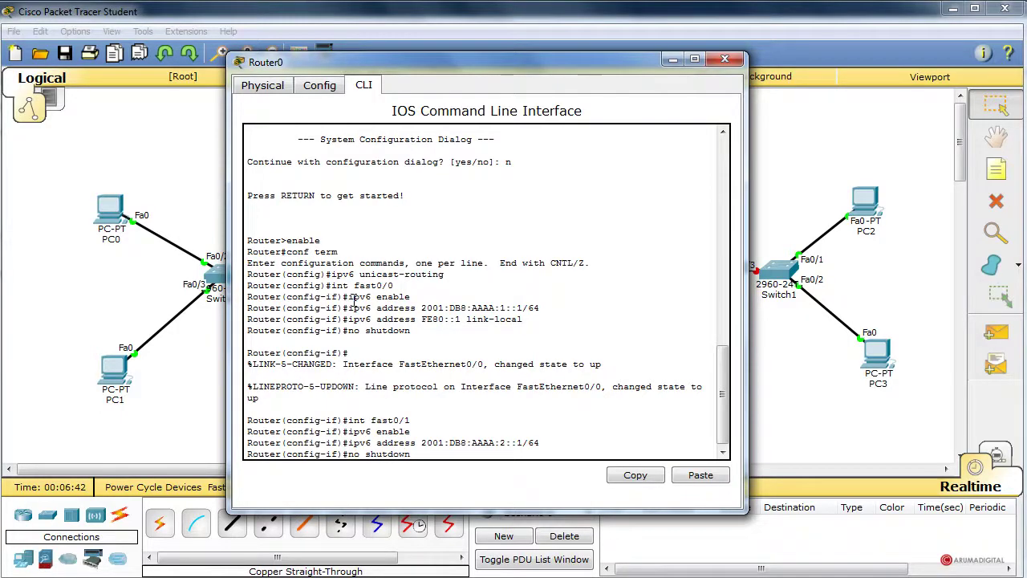
pyautogui.press('Return')
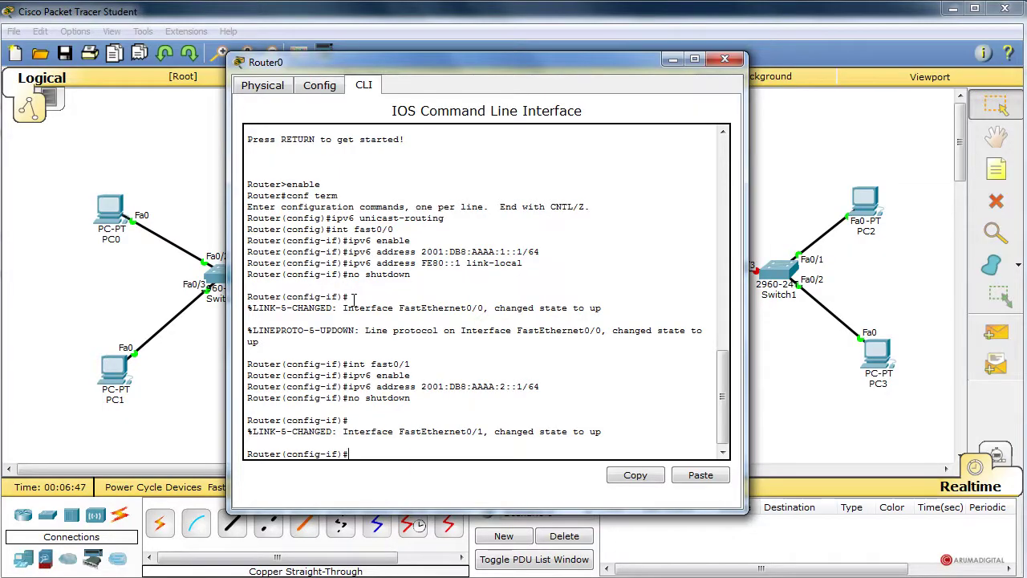
pyautogui.write('exit')
pyautogui.press('Return')
# Enter 'ipv6 route 2001:DB8:AAAA:3::/64 2001:DB8:AAAA:2::2', correcting a typo in the prefix.
pyautogui.write('ipv6')
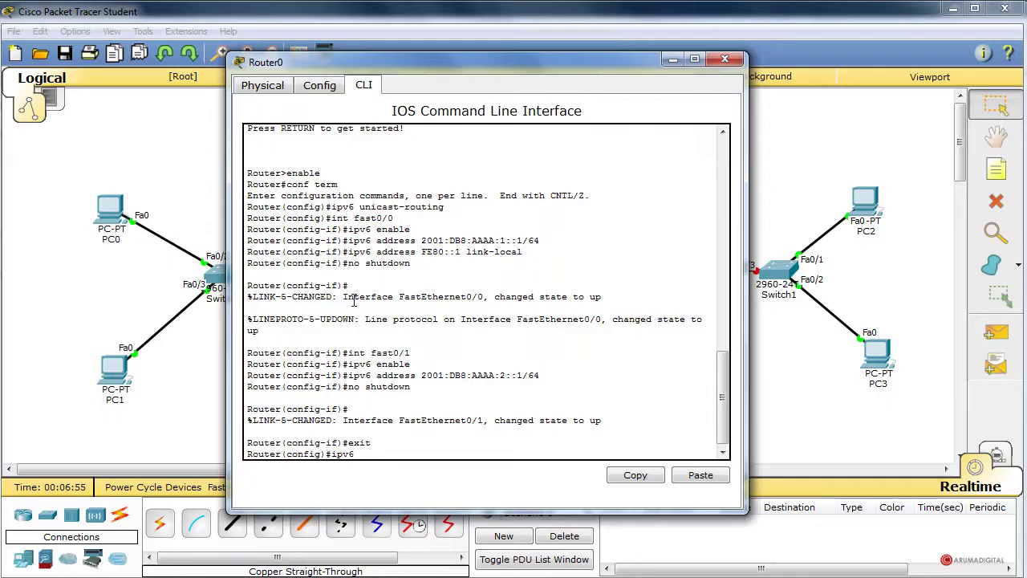
pyautogui.write(' route 2001:DB8')
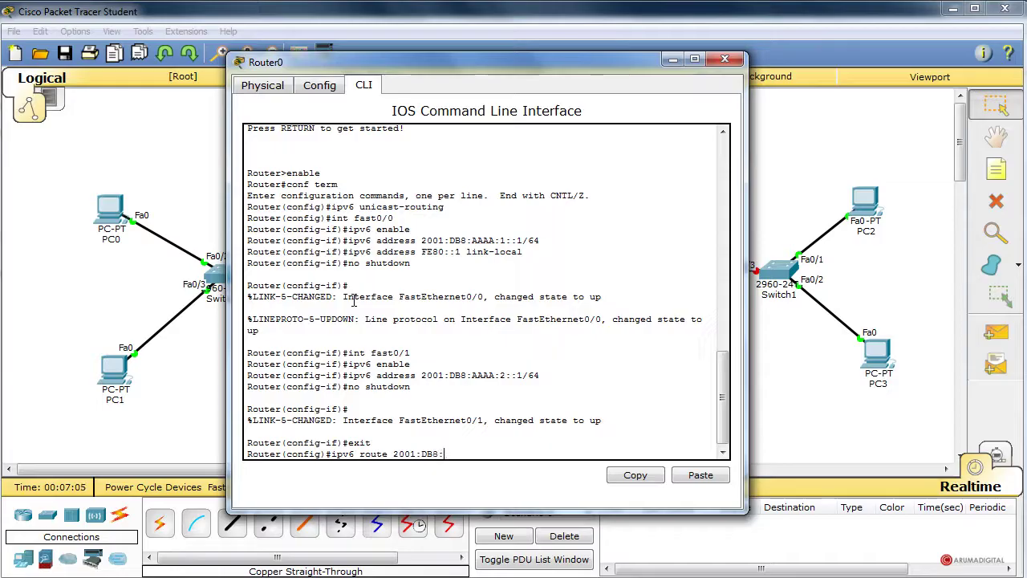
pyautogui.write(':AAAA:')
pyautogui.write('3::')
pyautogui.moveTo(478, 454); pyautogui.dragTo(396, 450)
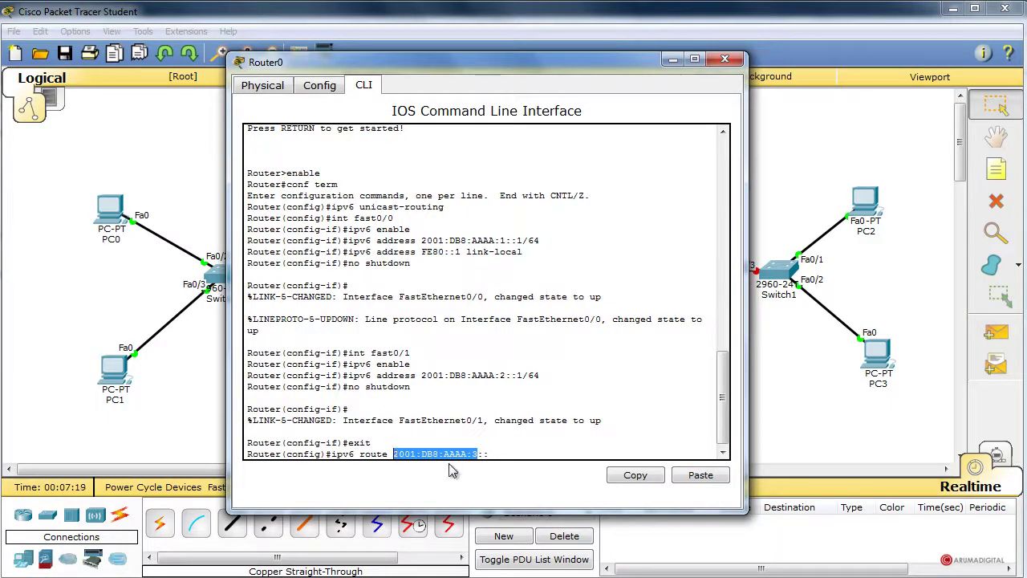
pyautogui.click(491, 454)
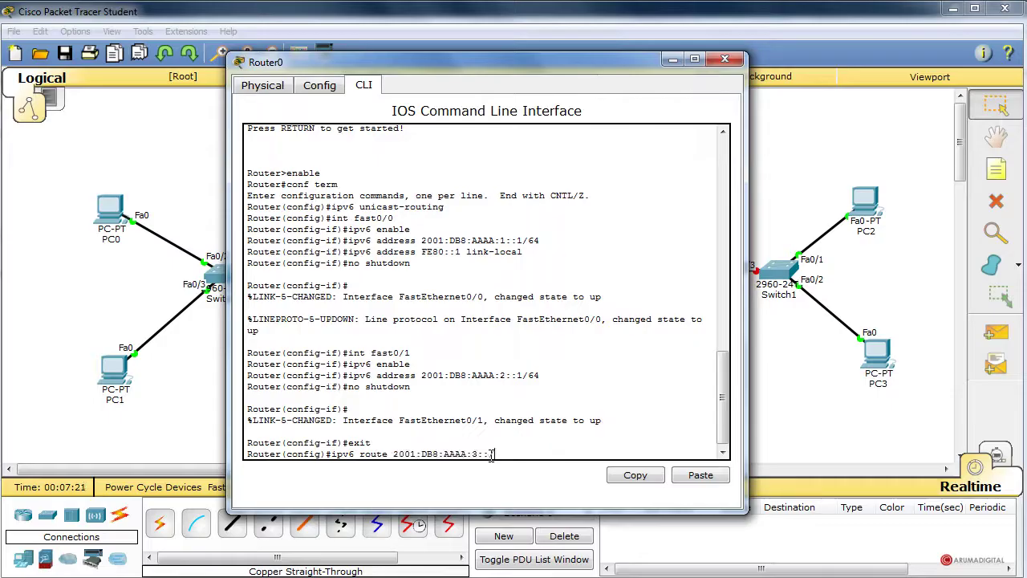
pyautogui.write('/64 2001:')
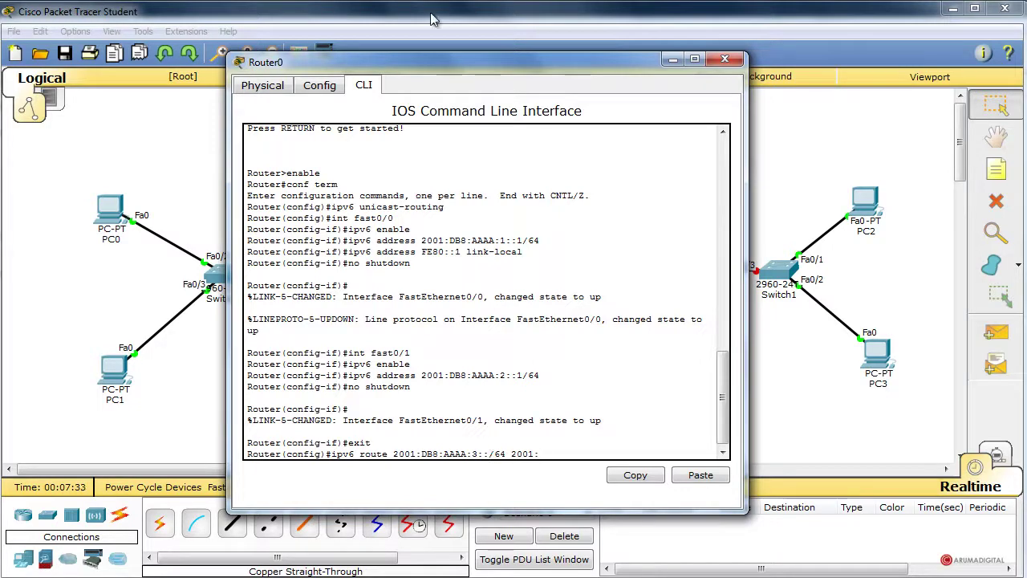
pyautogui.moveTo(328, 63); pyautogui.dragTo(37, 59)
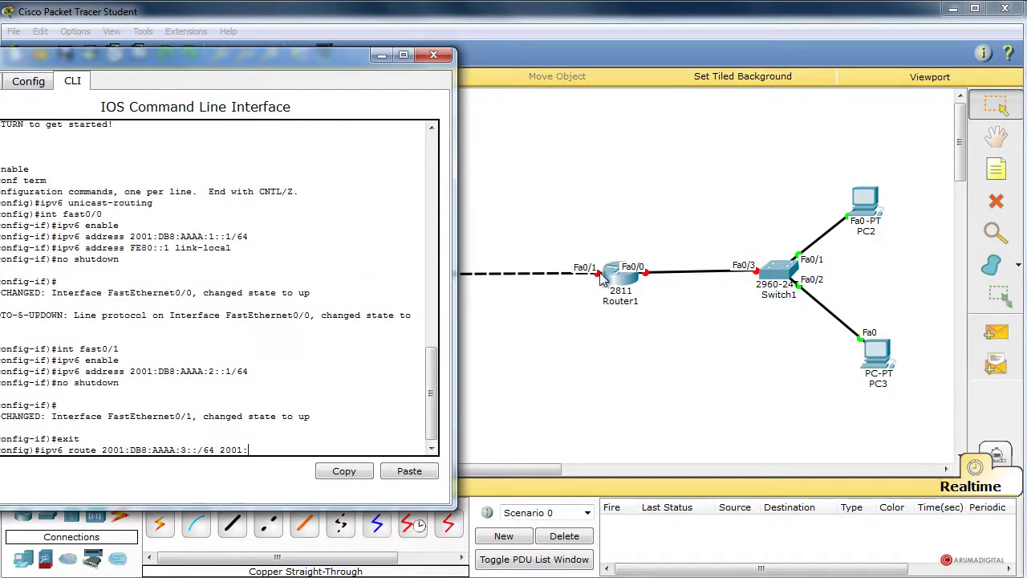
pyautogui.moveTo(195, 57); pyautogui.dragTo(525, 67)
pyautogui.write('DB8')
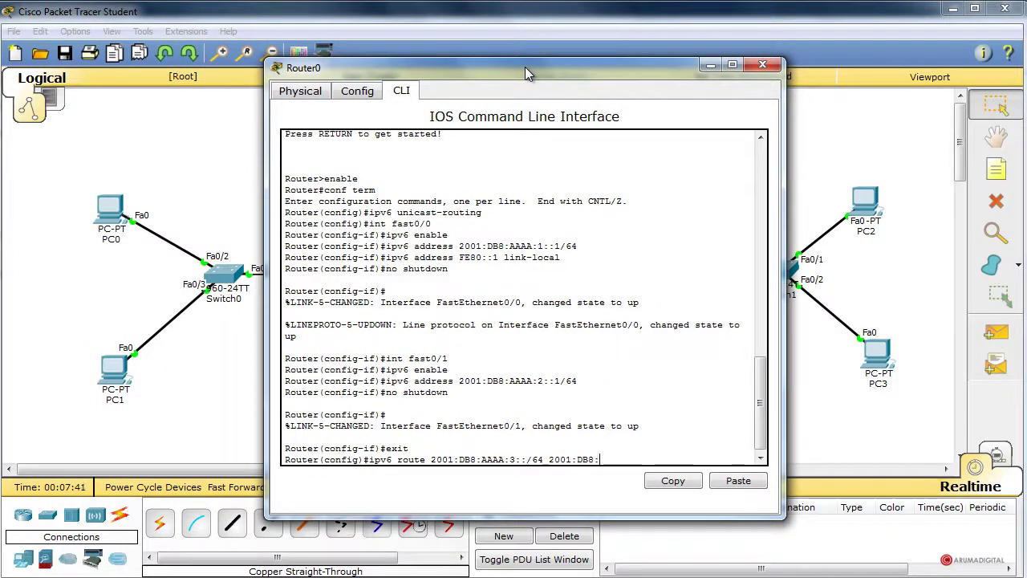
pyautogui.write(':AAAA:2::2')
pyautogui.press('Return')
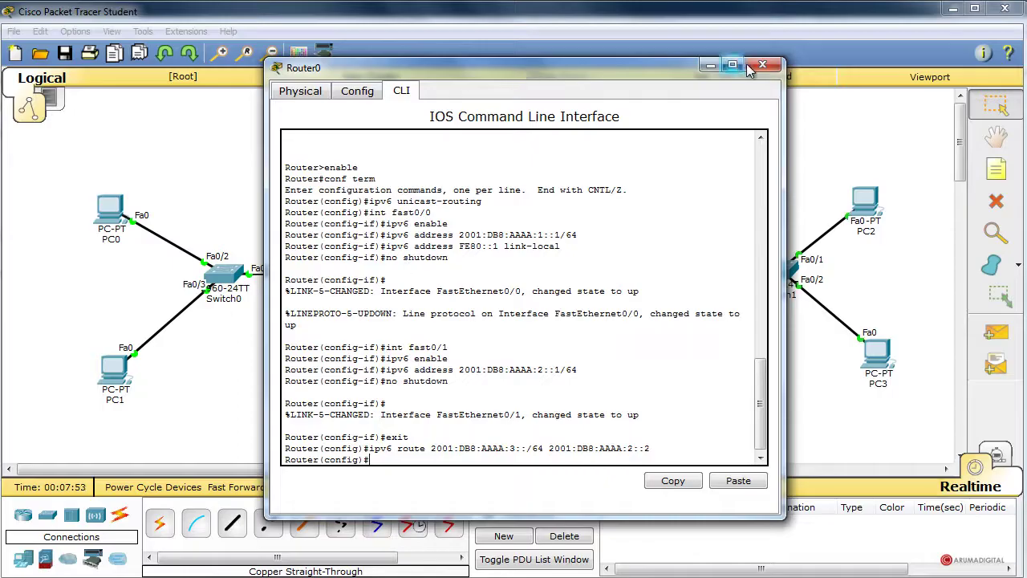
pyautogui.moveTo(556, 72); pyautogui.dragTo(303, 92)
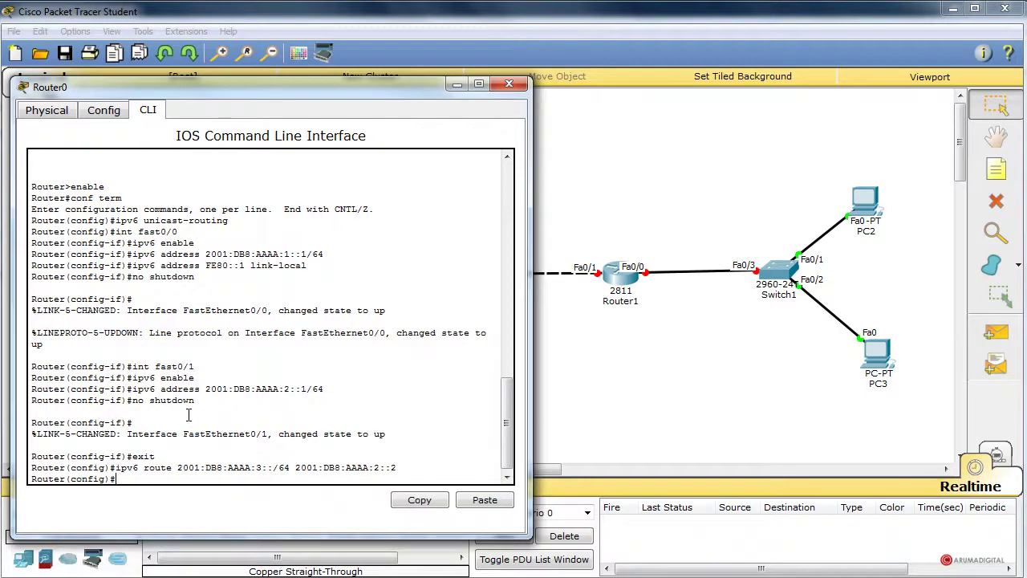
# Close Router0's window and view PC0's IP Configuration showing link-local FE80::202:17FF:FE08:1D31.
pyautogui.click(509, 84)
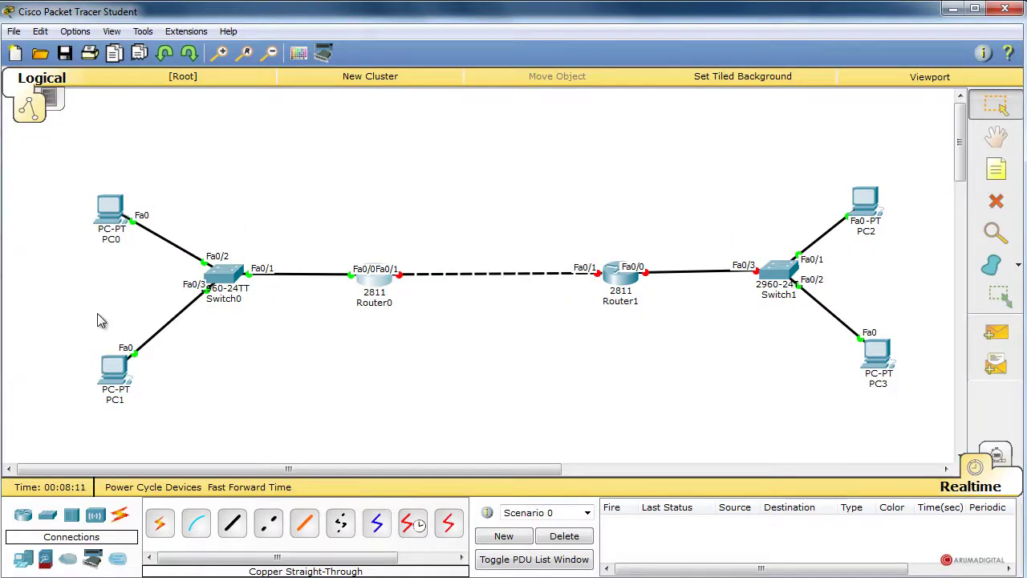
pyautogui.click(117, 212)
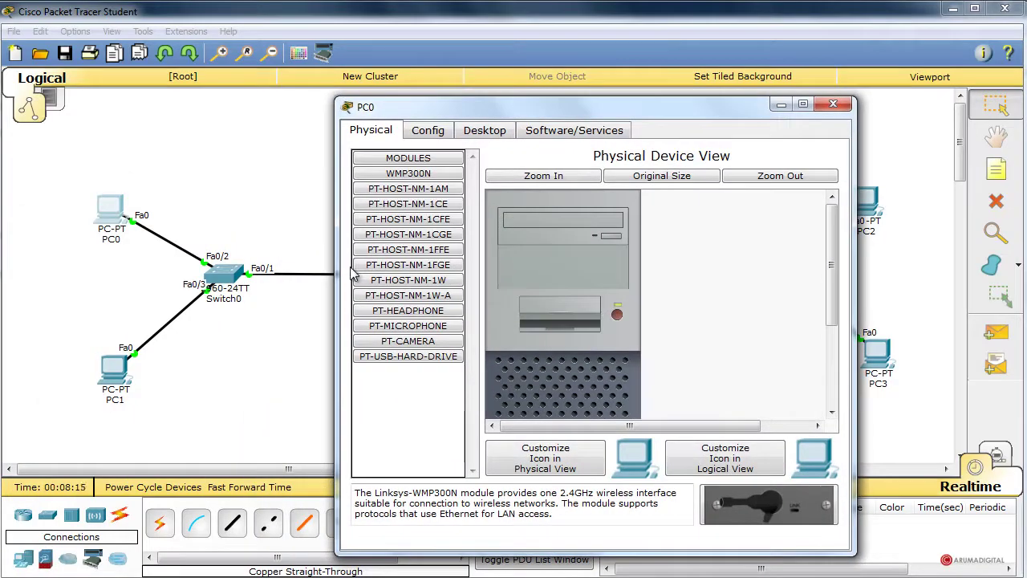
pyautogui.click(505, 131)
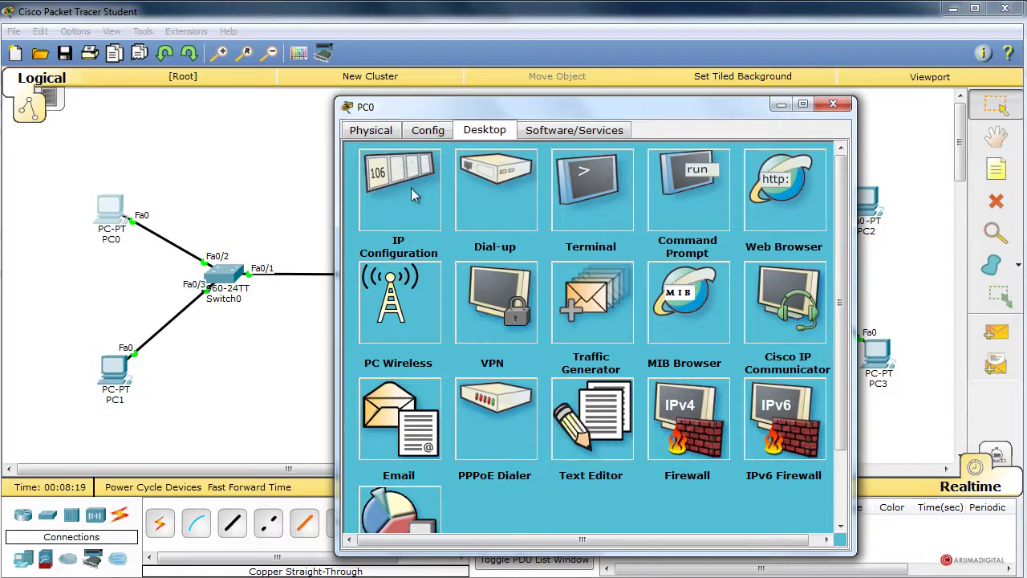
pyautogui.click(411, 190)
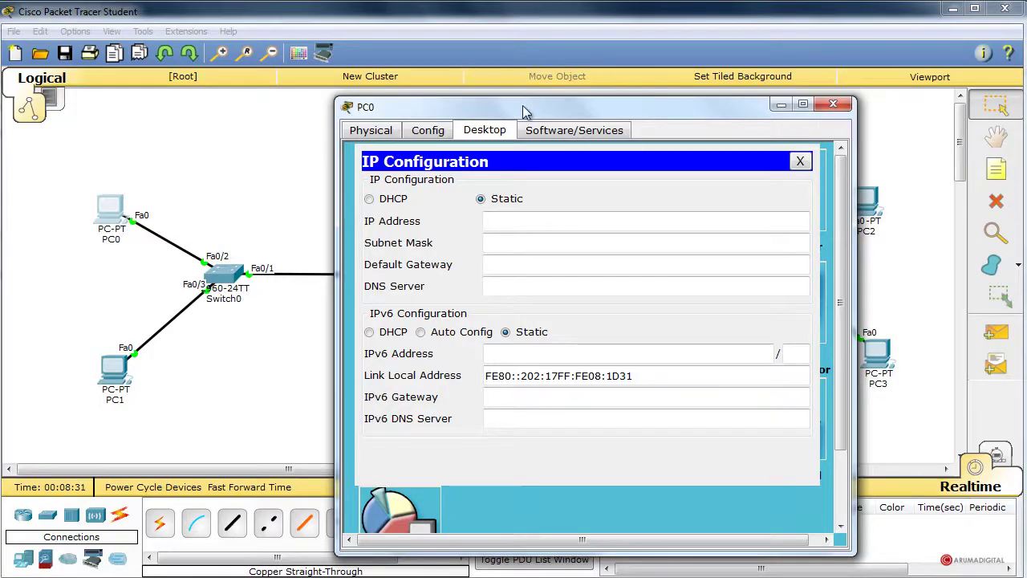
pyautogui.moveTo(522, 109); pyautogui.dragTo(671, 97)
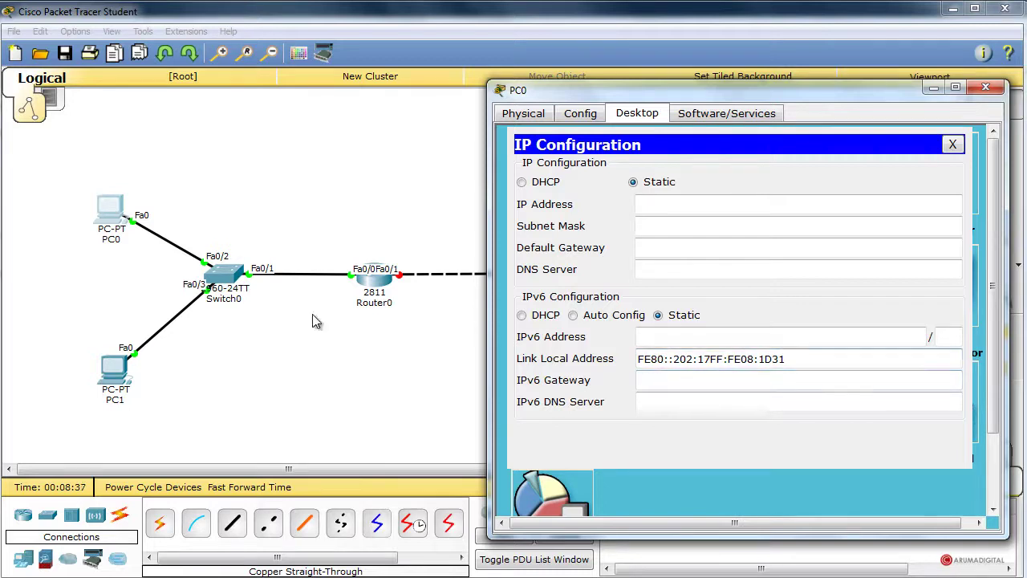
# Open PC1's Command Prompt with PC0's IP Configuration still visible.
pyautogui.moveTo(689, 91); pyautogui.dragTo(754, 70)
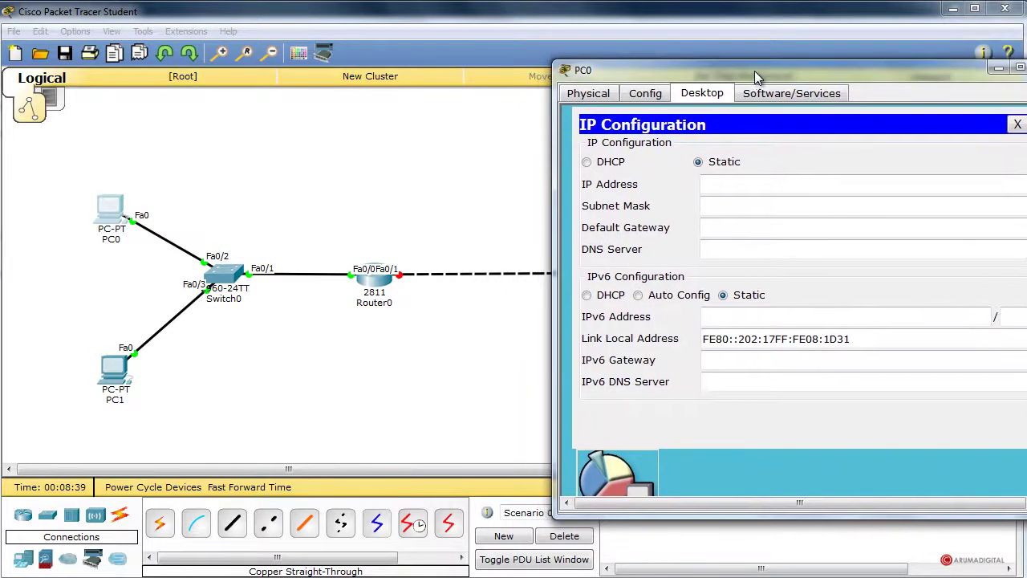
pyautogui.click(120, 367)
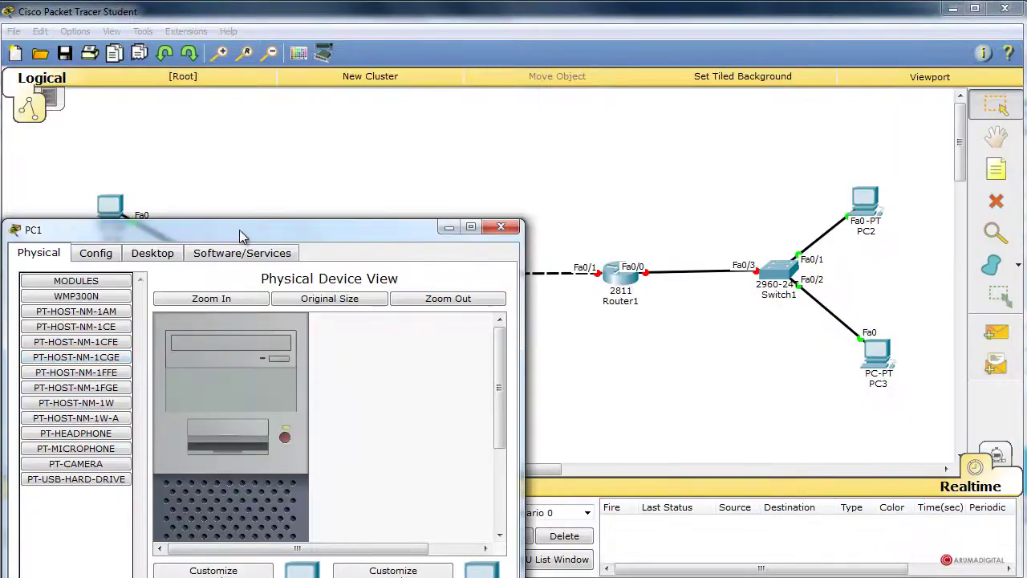
pyautogui.moveTo(240, 229); pyautogui.dragTo(263, 87)
pyautogui.click(177, 110)
pyautogui.click(389, 178)
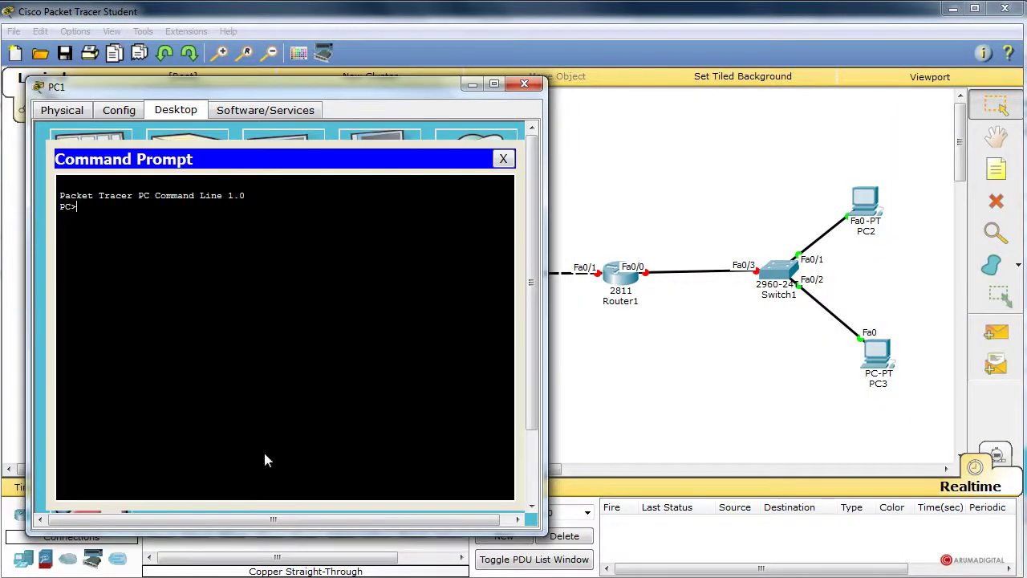
pyautogui.hotkey('alt', 'Tab')
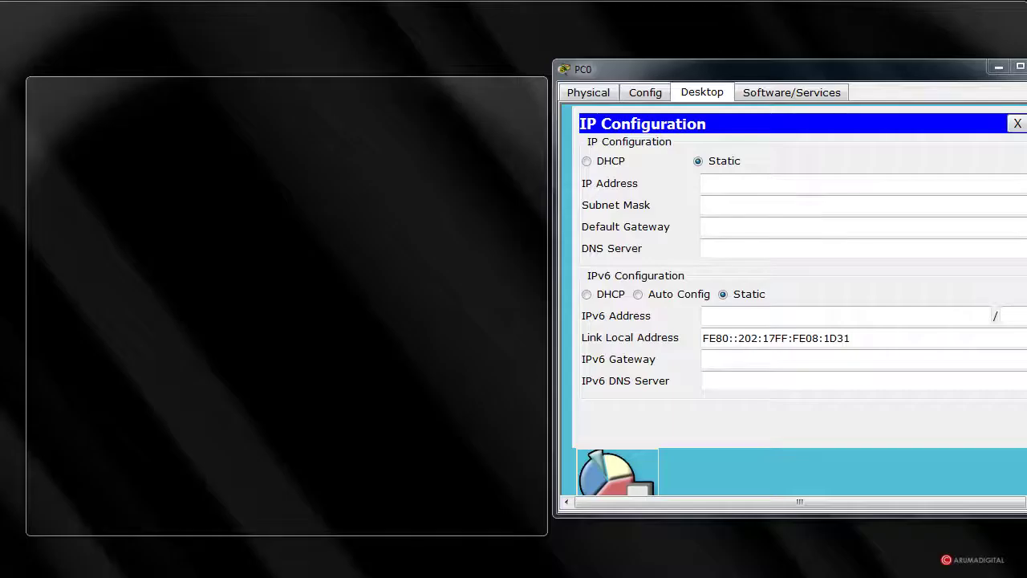
pyautogui.moveTo(390, 83); pyautogui.dragTo(378, 67)
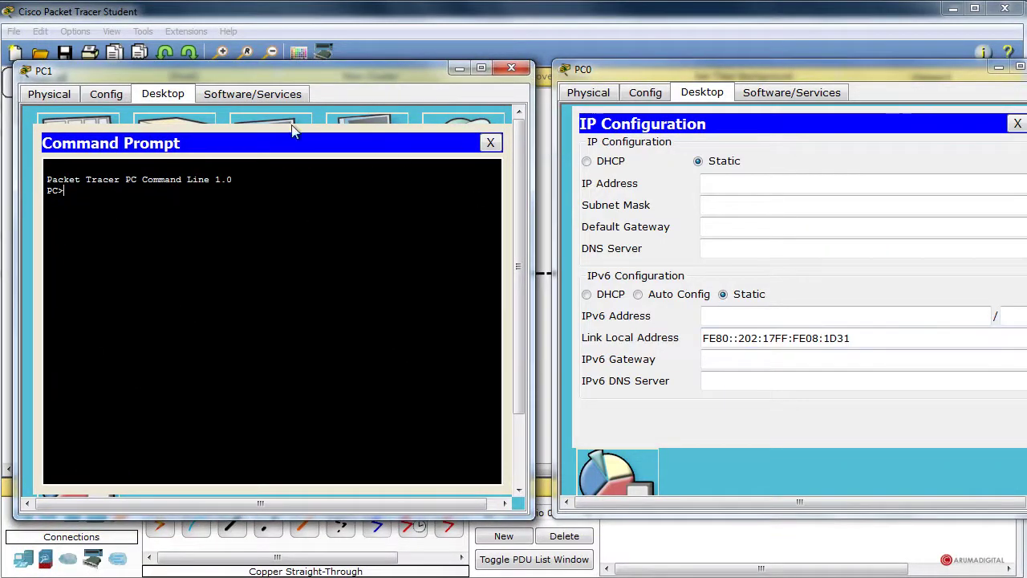
pyautogui.click(219, 188)
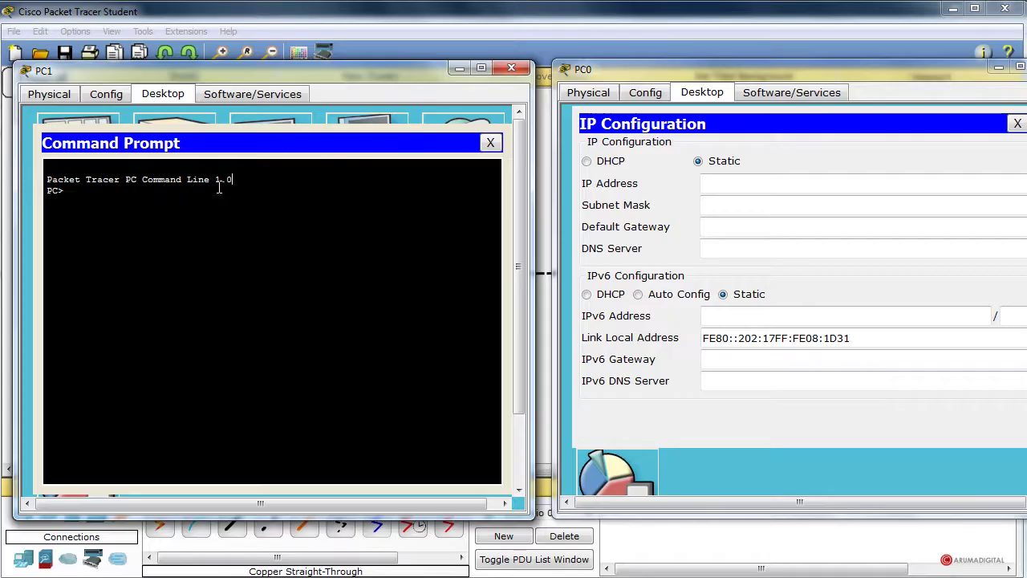
# Ping FE80::202:17FF:FE08:1D31 from PC1, receiving 4 of 4 replies.
pyautogui.write('ping ')
pyautogui.write('20')
pyautogui.press('BackSpace')
pyautogui.press('BackSpace')
pyautogui.write('F')
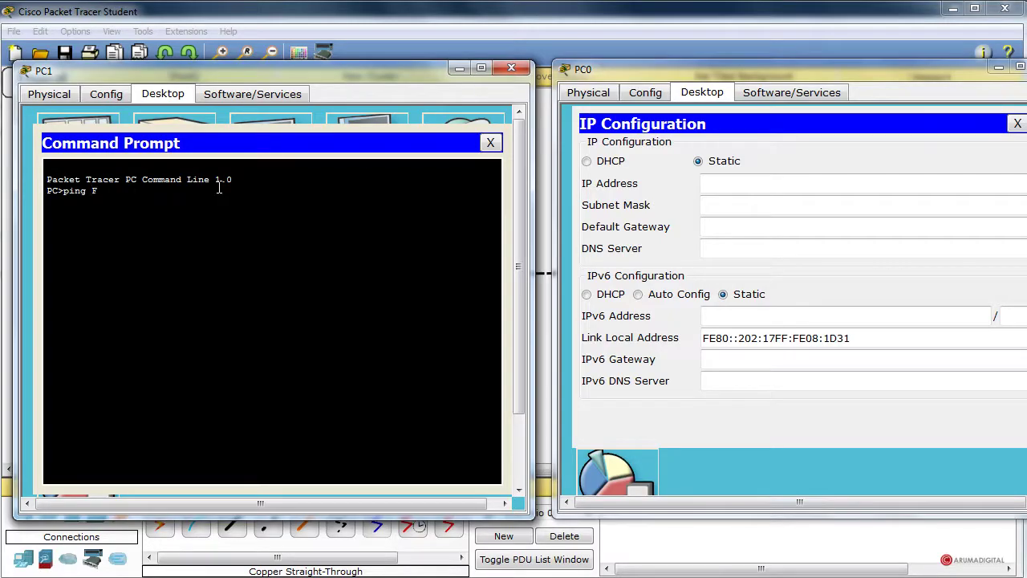
pyautogui.write('E80::202:17FF')
pyautogui.write(':FE08:1D31')
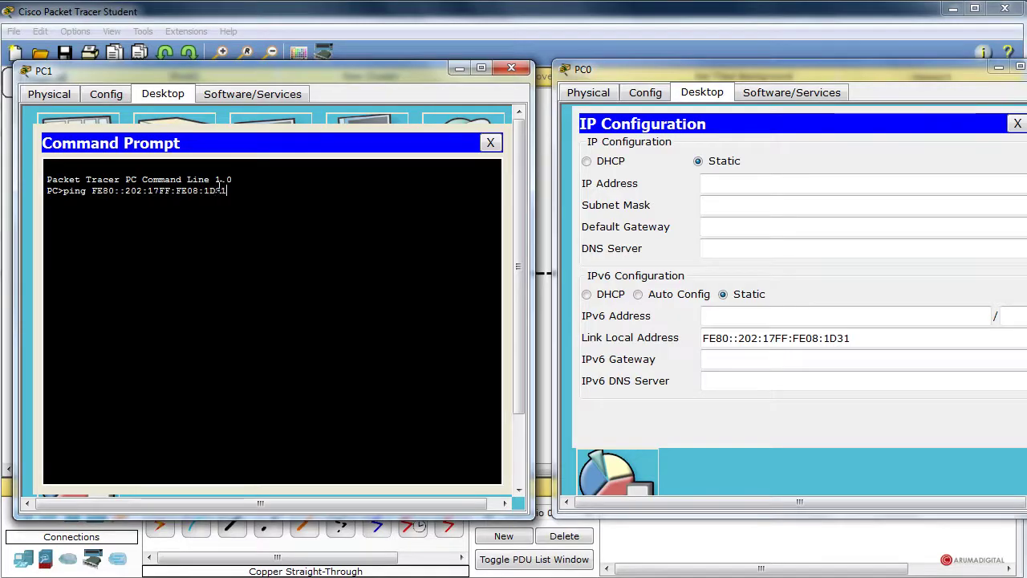
pyautogui.press('Return')
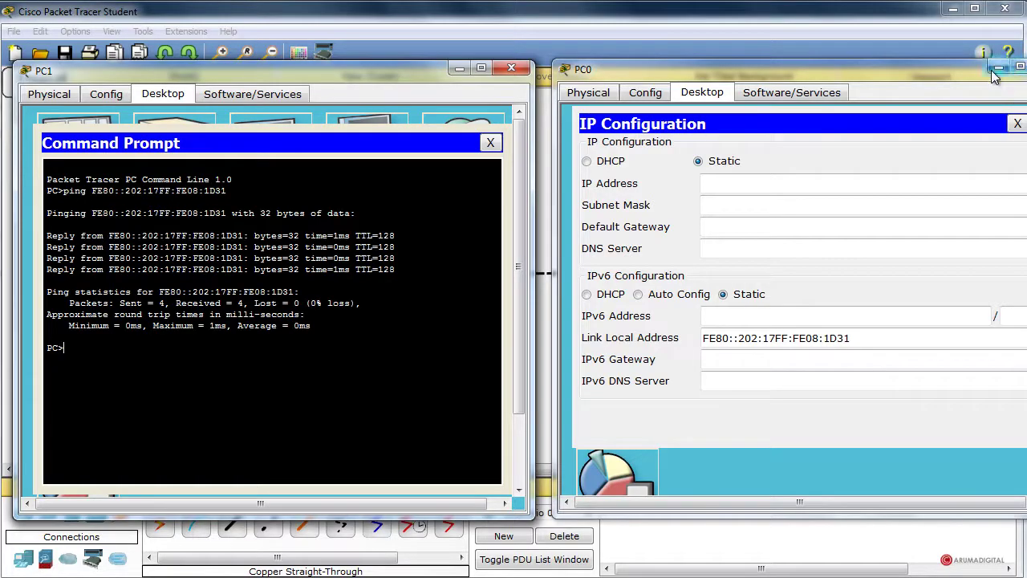
pyautogui.moveTo(994, 75); pyautogui.dragTo(881, 64)
# Close PC0's window, move PC1's window off screen, and bring up Router1's device window.
pyautogui.click(936, 69)
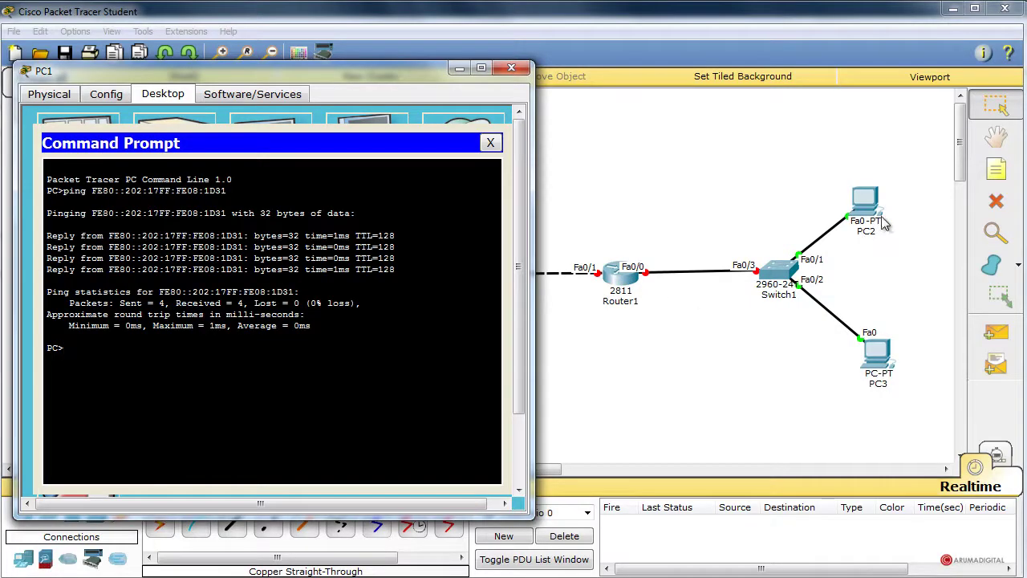
pyautogui.moveTo(336, 78); pyautogui.dragTo(0, 92)
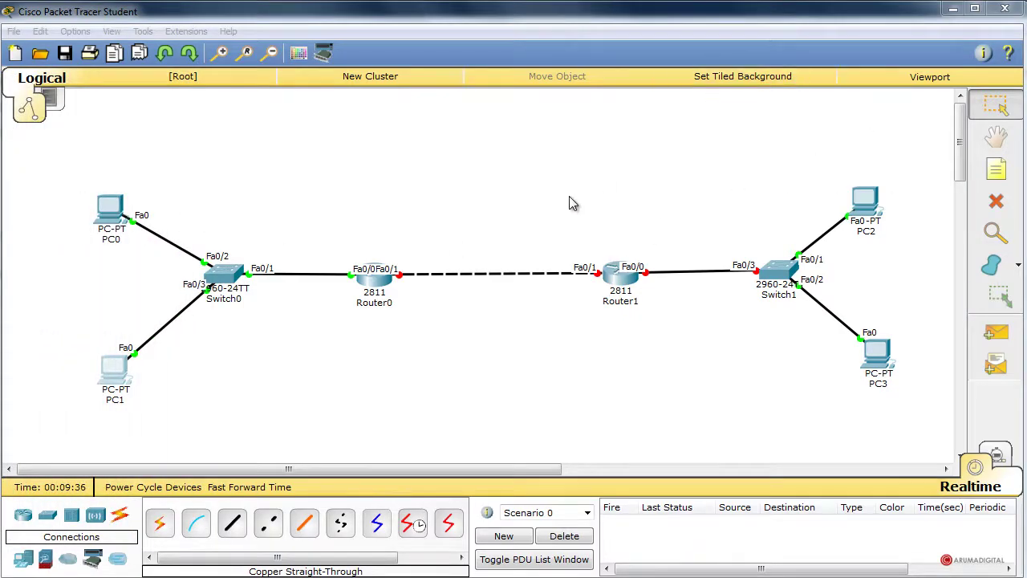
pyautogui.click(624, 277)
pyautogui.moveTo(388, 234); pyautogui.dragTo(615, 89)
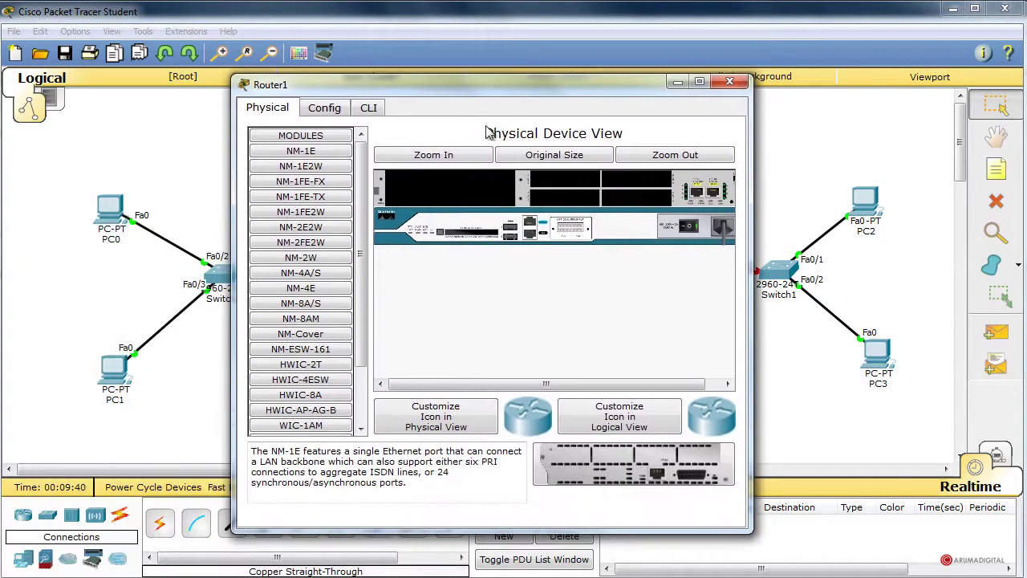
# In Router1's CLI, skip the setup dialog and turn on IPv6 unicast routing.
pyautogui.click(371, 109)
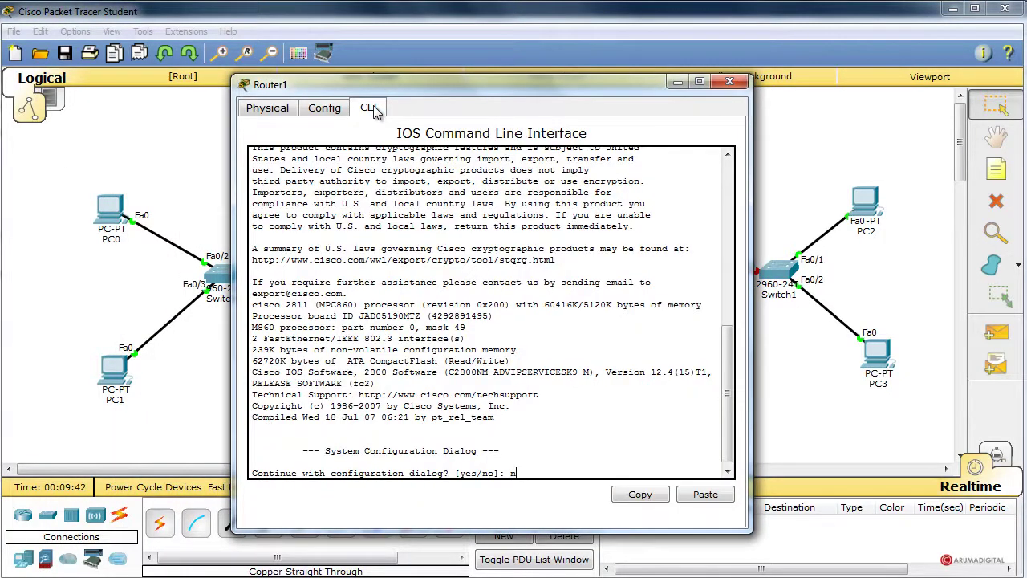
pyautogui.write('n')
pyautogui.press('Return')
pyautogui.press('Return')
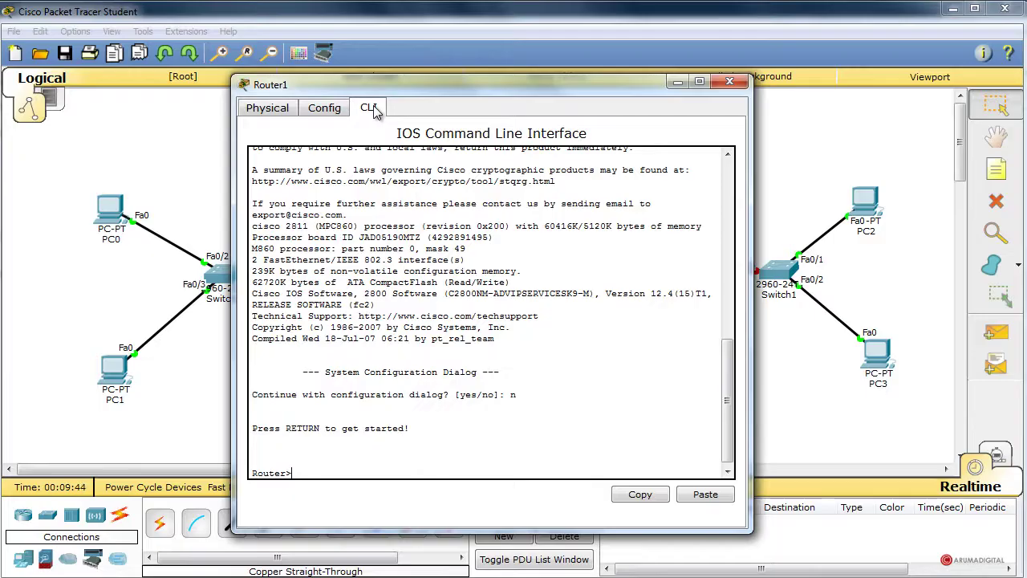
pyautogui.write('enable')
pyautogui.press('Return')
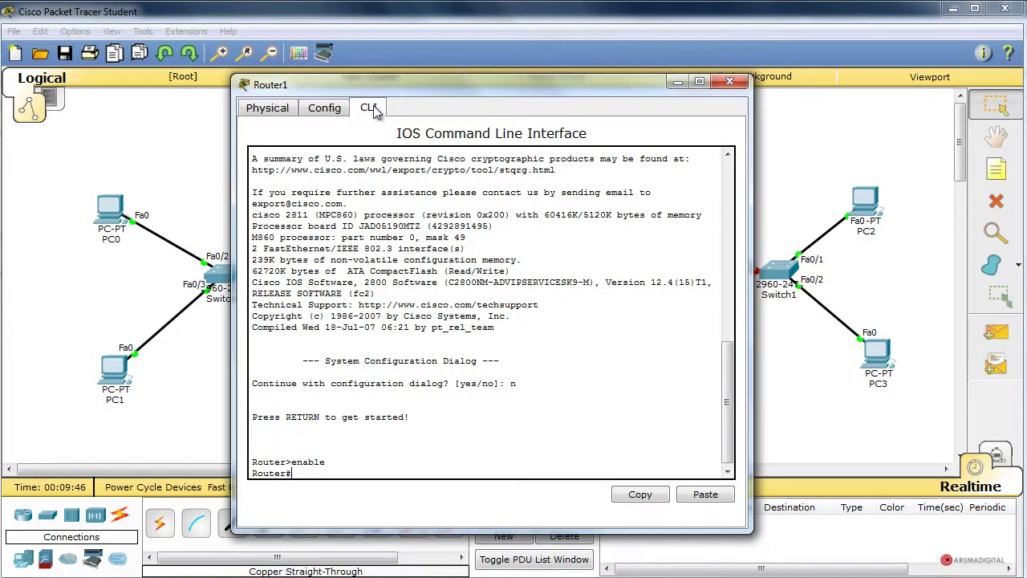
pyautogui.write('conf term')
pyautogui.press('Return')
pyautogui.write('ipv6')
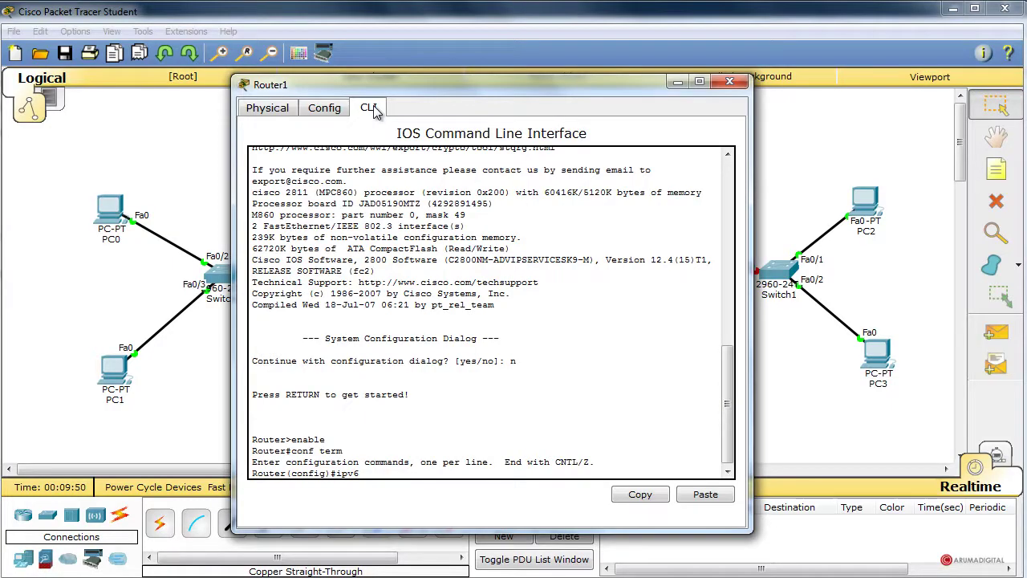
pyautogui.write(' unicast-routing')
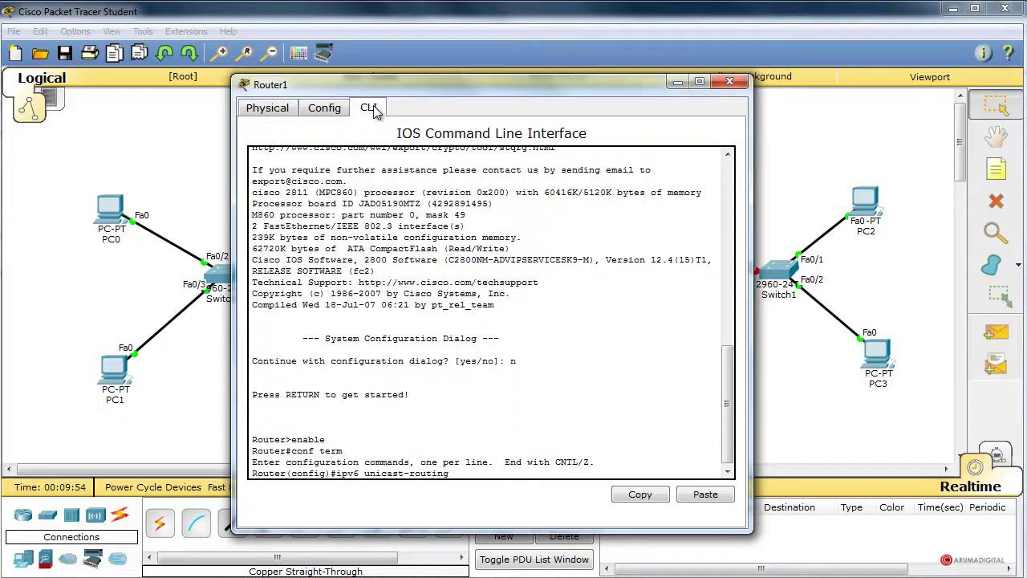
pyautogui.press('Return')
# Enable IPv6 on interface FastEthernet0/0.
pyautogui.write('oi')
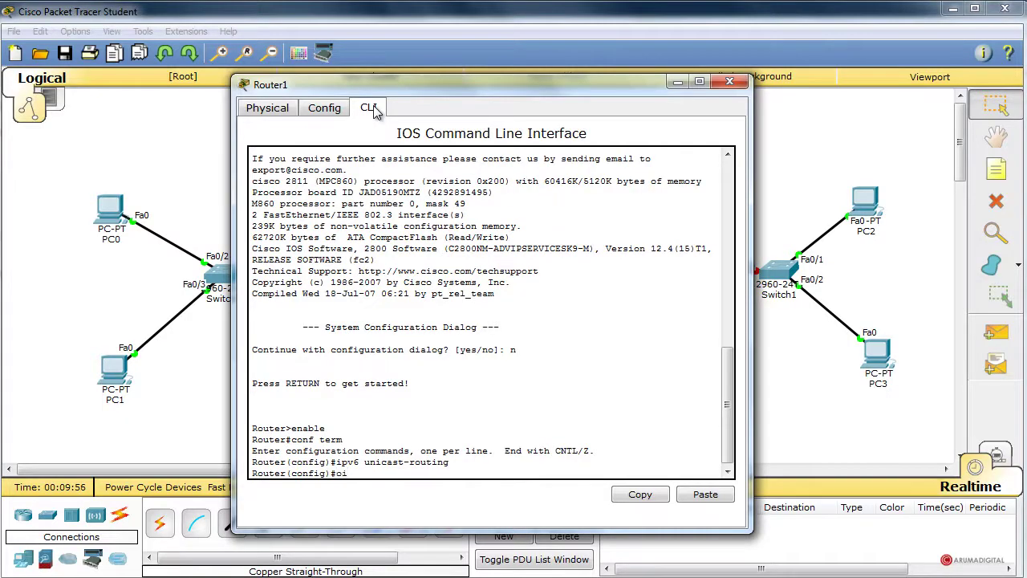
pyautogui.press('BackSpace')
pyautogui.press('BackSpace')
pyautogui.write('int fast0/0')
pyautogui.press('Return')
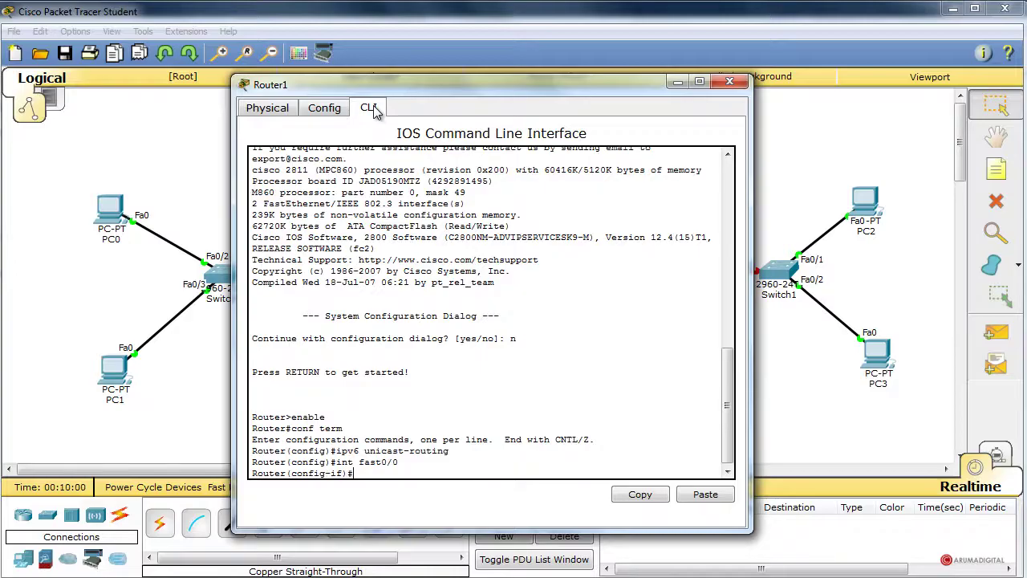
pyautogui.write('ipv6 enable')
pyautogui.press('Return')
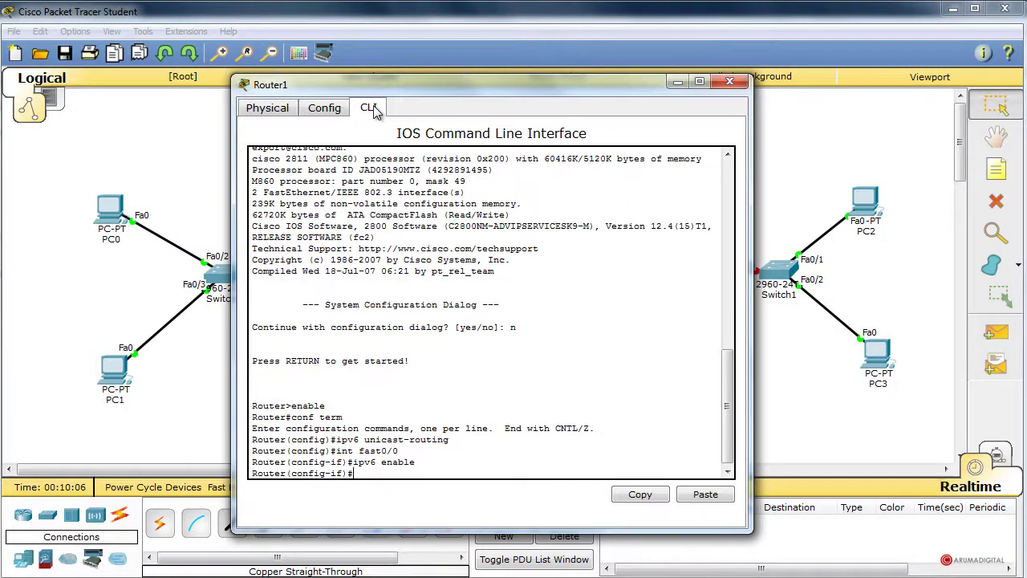
# Assign Fa0/0 2001:DB8:AAAA:3::1/64 and link-local FE80::1, then bring it up.
pyautogui.write('ipv6 address 2001:')
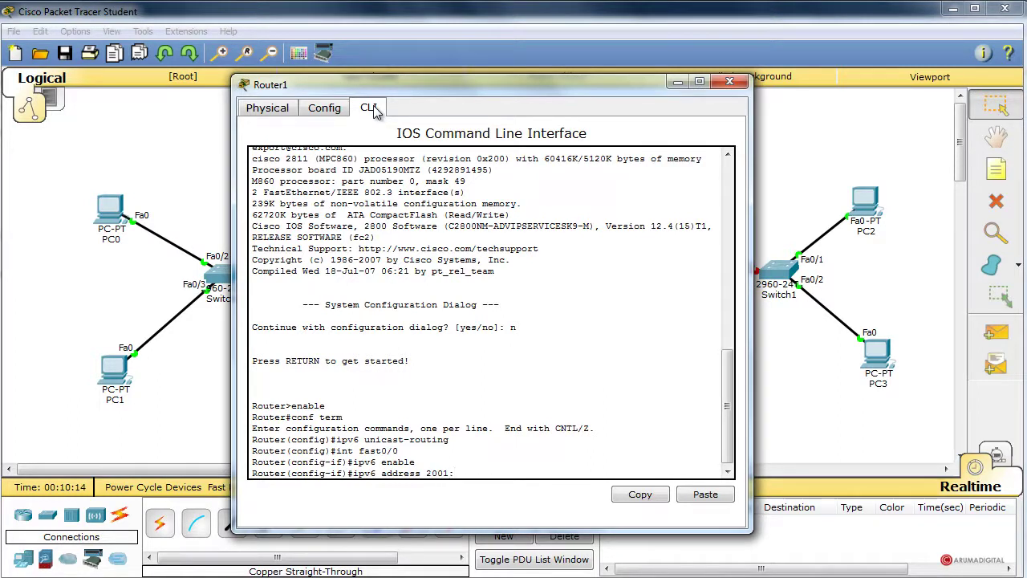
pyautogui.write('DB8:AAAA:3::1/64')
pyautogui.press('Return')
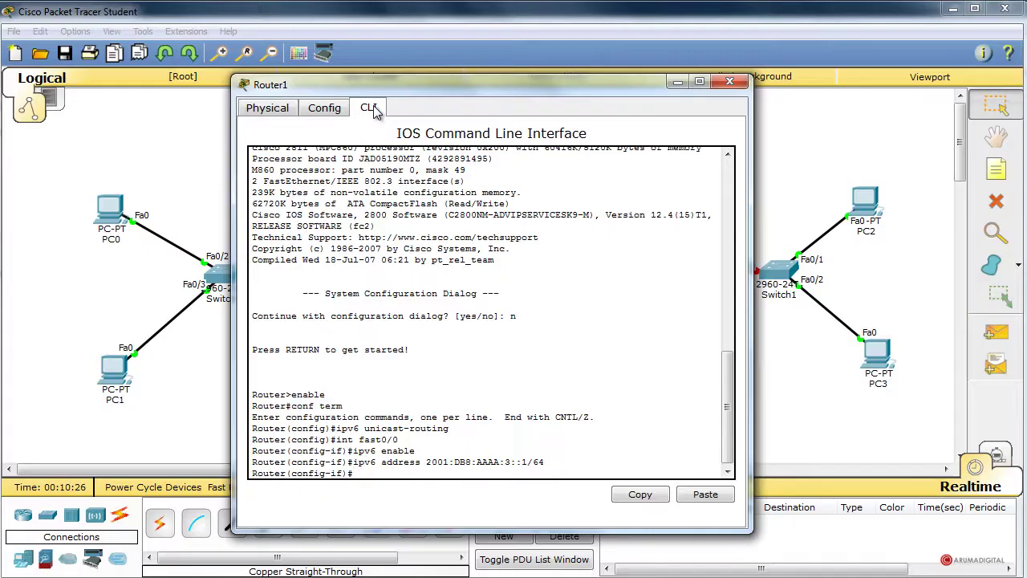
pyautogui.write('ipv6 address FE80::1 link-l')
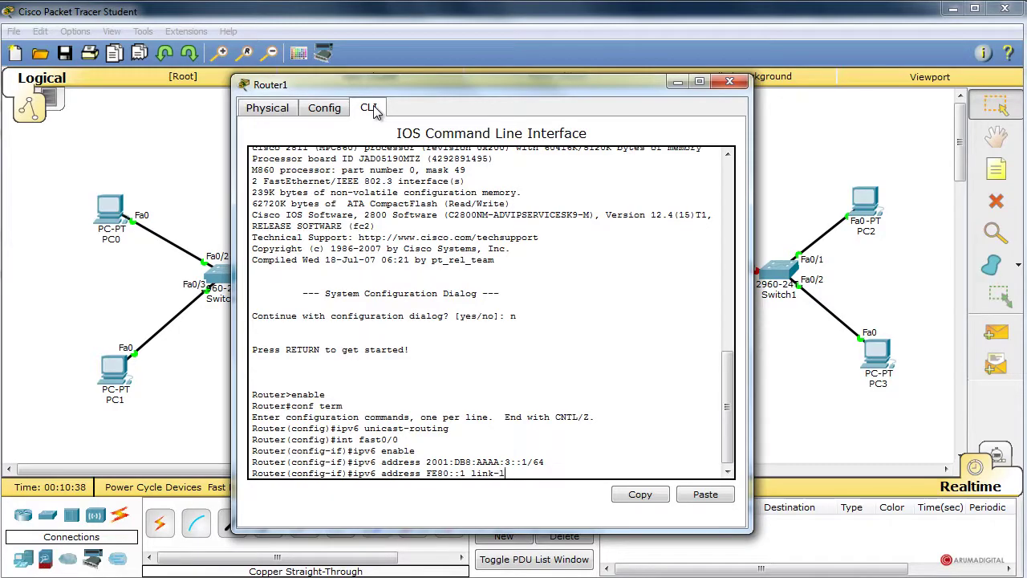
pyautogui.write('ocal')
pyautogui.press('Return')
pyautogui.write('nfig-if)#')
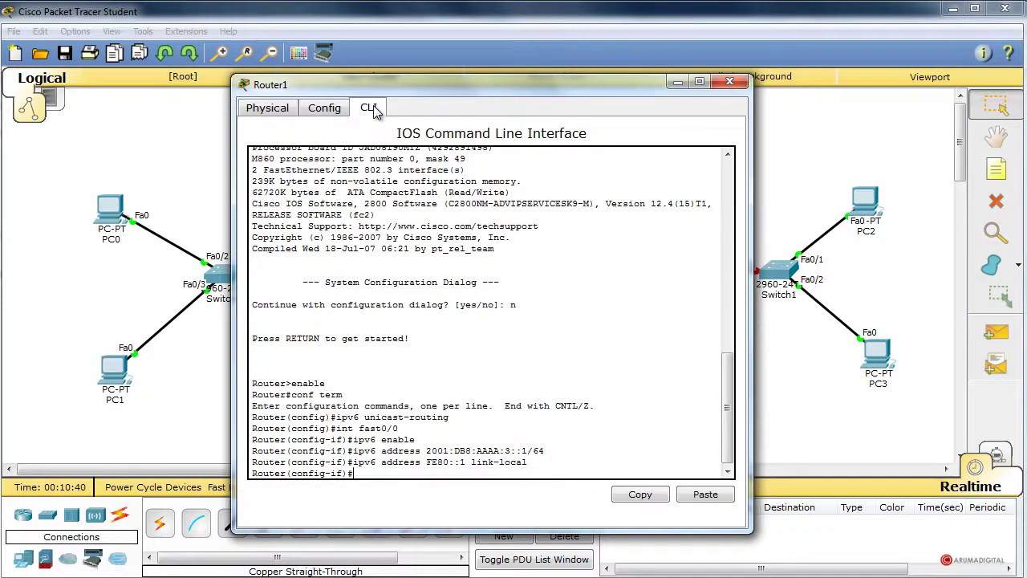
pyautogui.write('o shutdown')
pyautogui.press('Return')
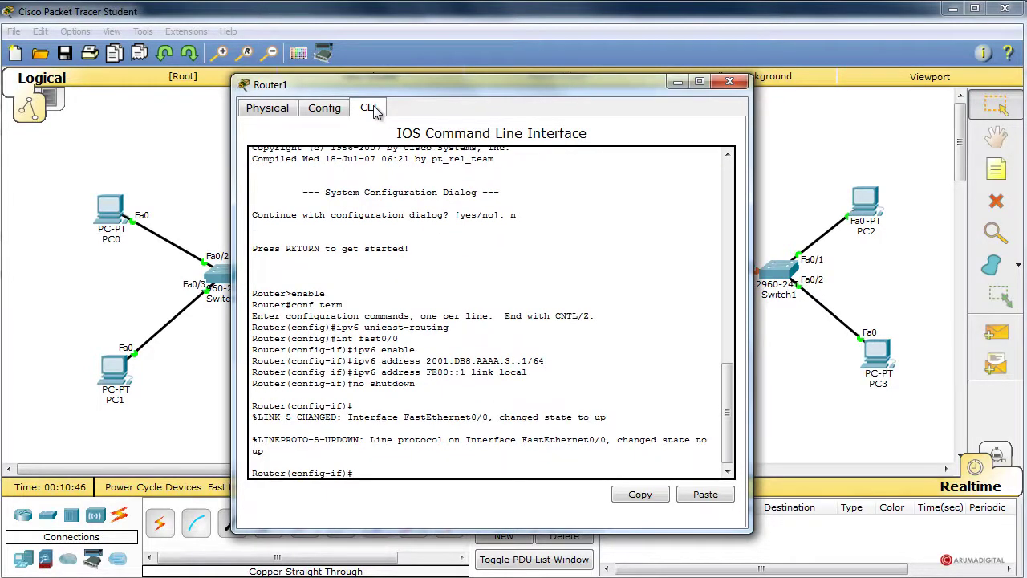
# Give interface Fa0/1 address 2001:DB8:AAAA:2::2/64 and bring it up with no shutdown.
pyautogui.write('int fast0/1')
pyautogui.press('Return')
pyautogui.write('ipv6 a')
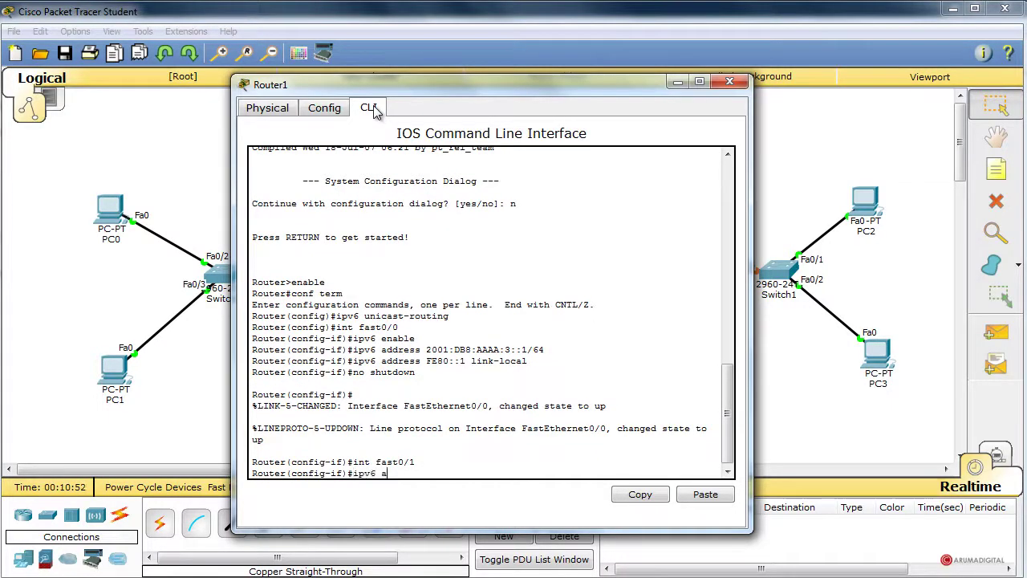
pyautogui.write('ddress 2001:DB8:AAAA:2')
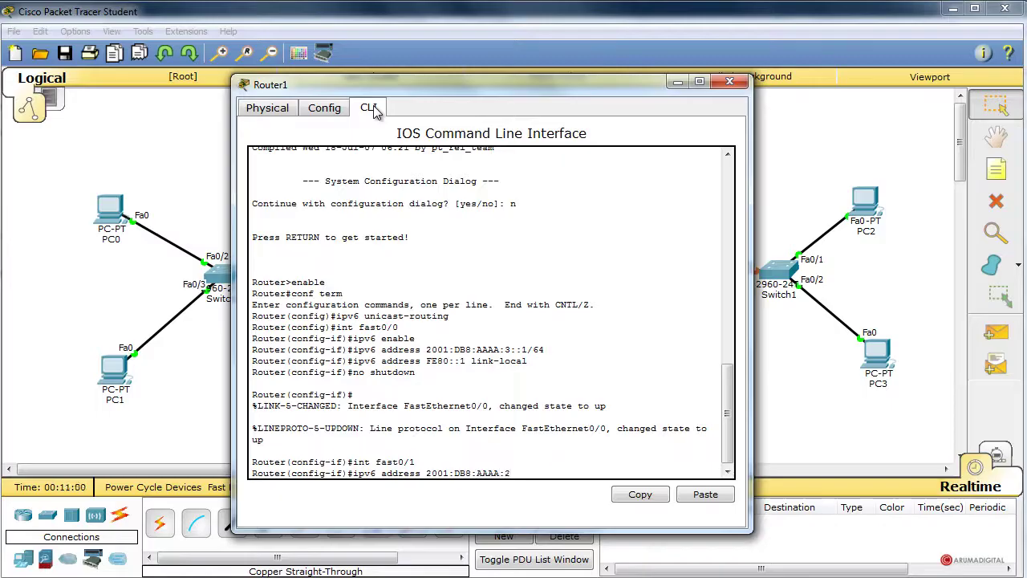
pyautogui.write('::2/64')
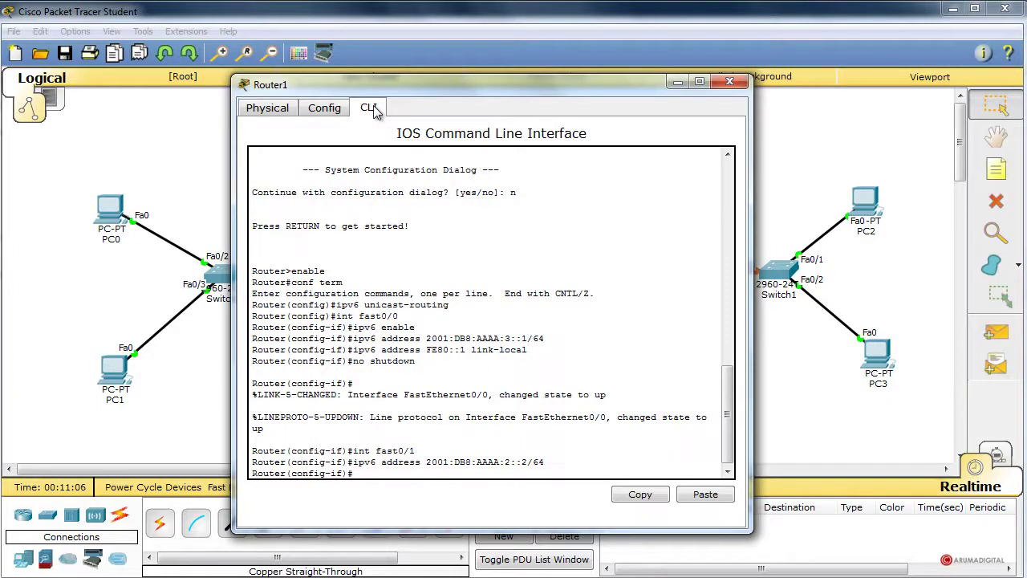
pyautogui.write('no shutdown')
pyautogui.press('Return')
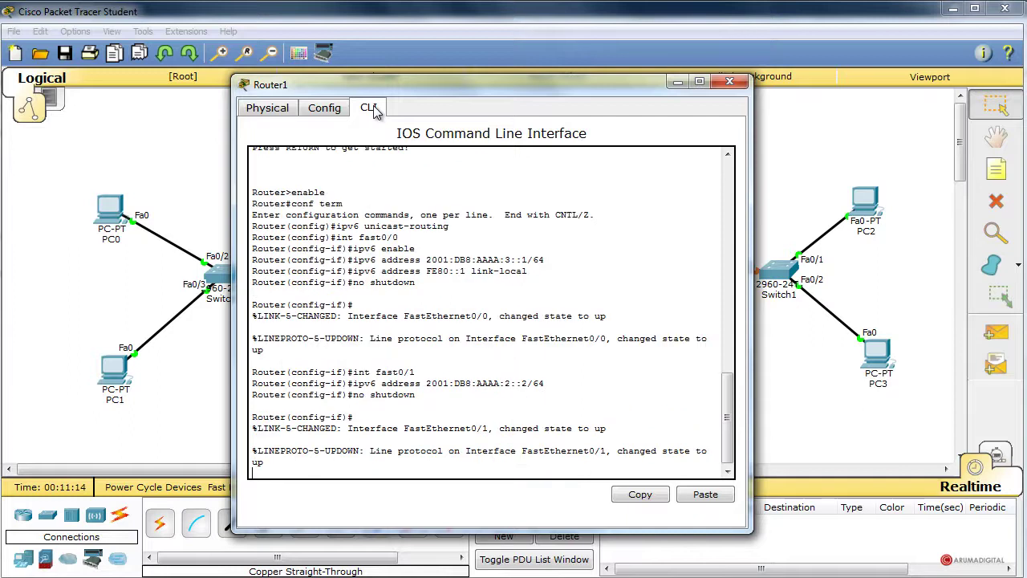
# Enable IPv6 on Fa0/1 and return to global configuration.
pyautogui.write('ipv6')
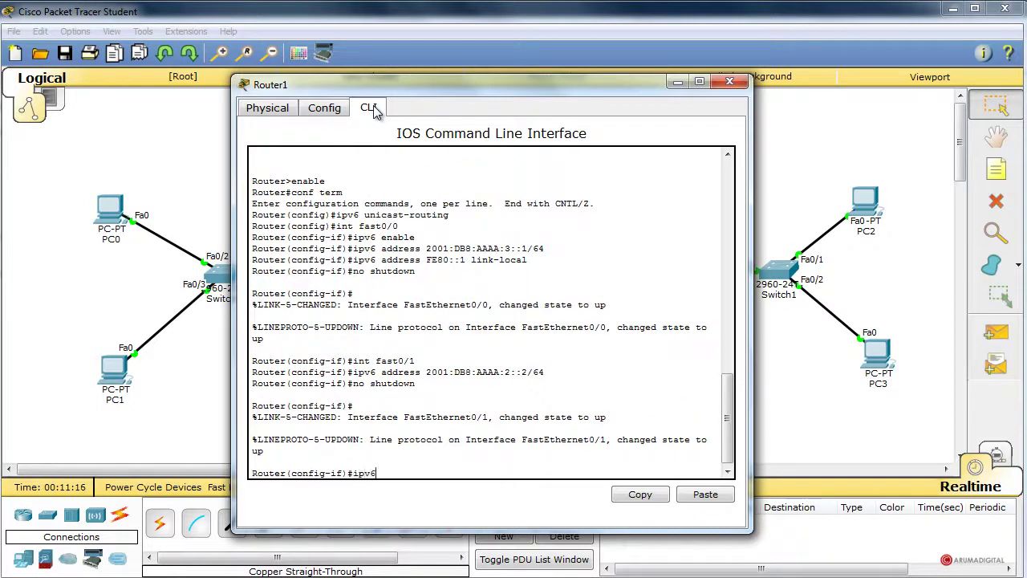
pyautogui.write(' enabole')
pyautogui.press('BackSpace')
pyautogui.press('BackSpace')
pyautogui.press('BackSpace')
pyautogui.write('le')
pyautogui.press('Return')
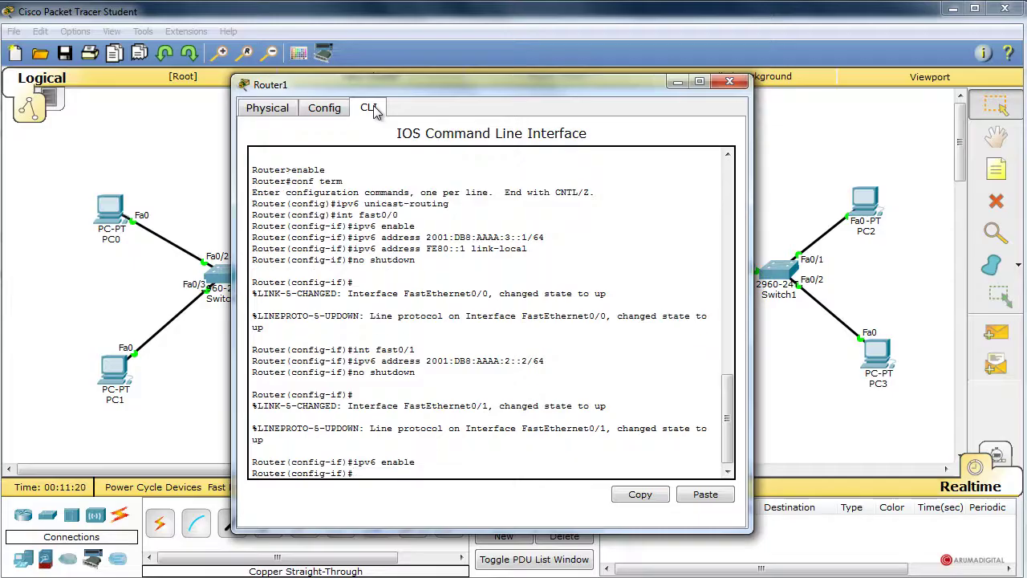
pyautogui.write('exit')
pyautogui.press('Return')
# Add static route 2001:DB8:AAAA:1::/64 via 2001:DB8:AAAA:2::1 and close Router1's window.
pyautogui.write('ip')
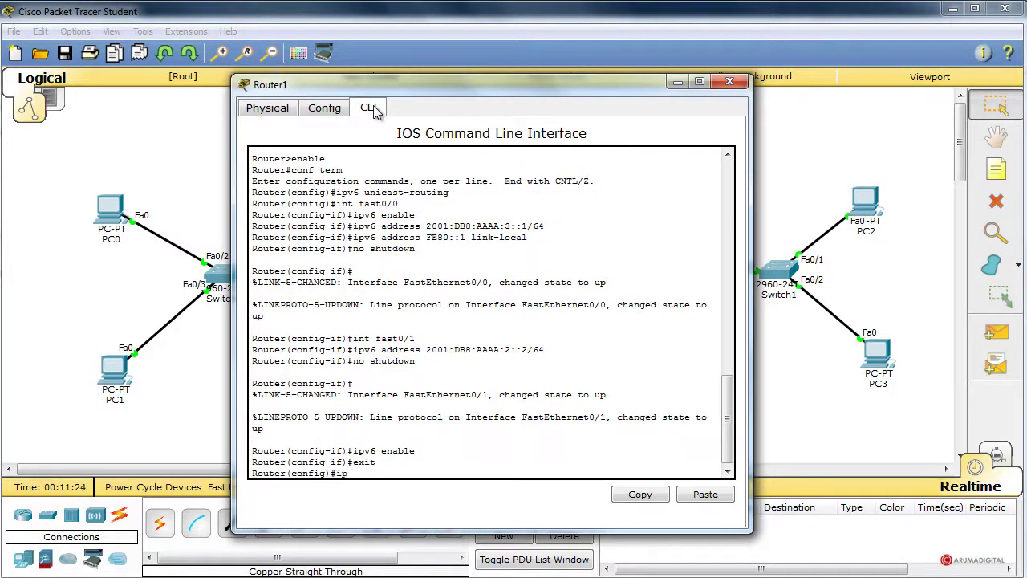
pyautogui.write('v6 route 2011')
pyautogui.write('01')
pyautogui.write(':DB8')
pyautogui.write(':AAAA:')
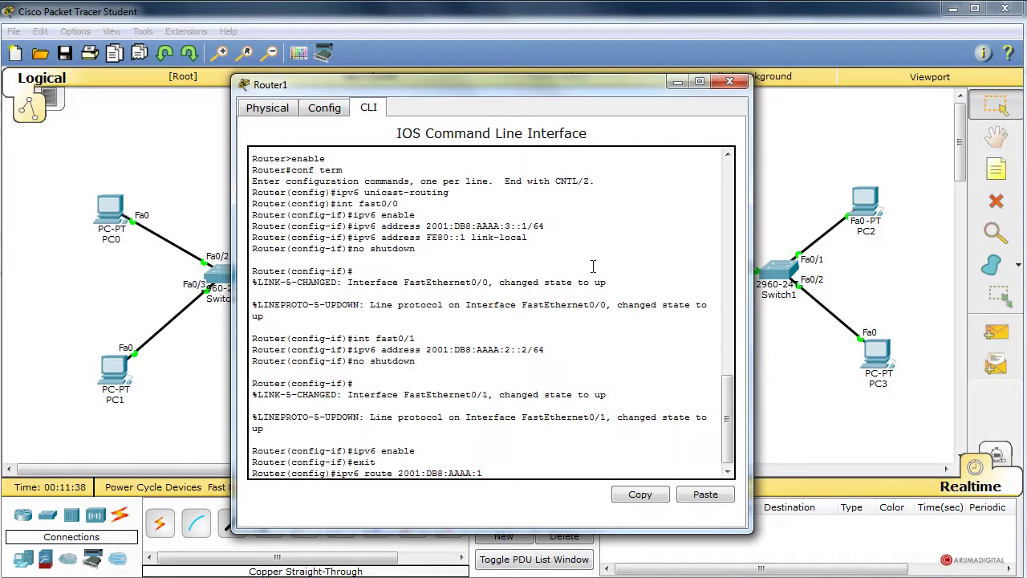
pyautogui.write('1::/64 2001:DB8:AAAA:2::1')
pyautogui.press('Return')
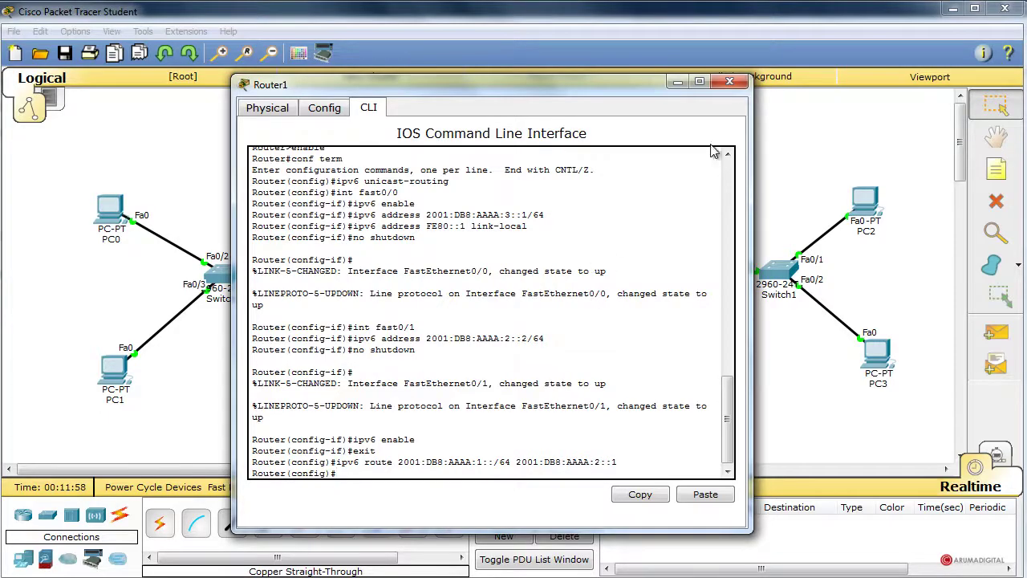
pyautogui.click(733, 83)
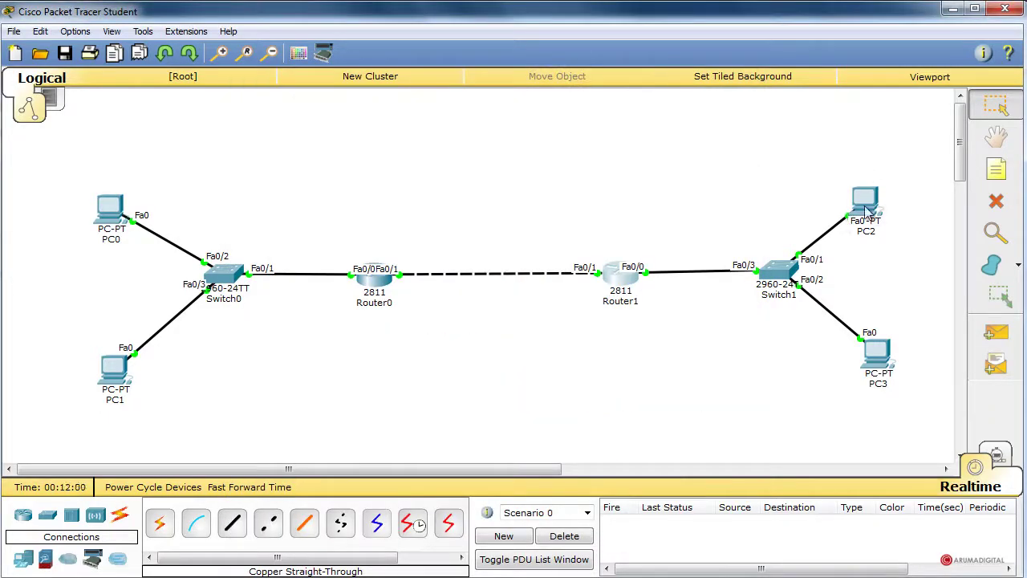
# Show PC2's IP Configuration with its link-local FE80::290:CFF:FE16:869E.
pyautogui.click(866, 211)
pyautogui.moveTo(187, 234); pyautogui.dragTo(707, 94)
pyautogui.click(672, 114)
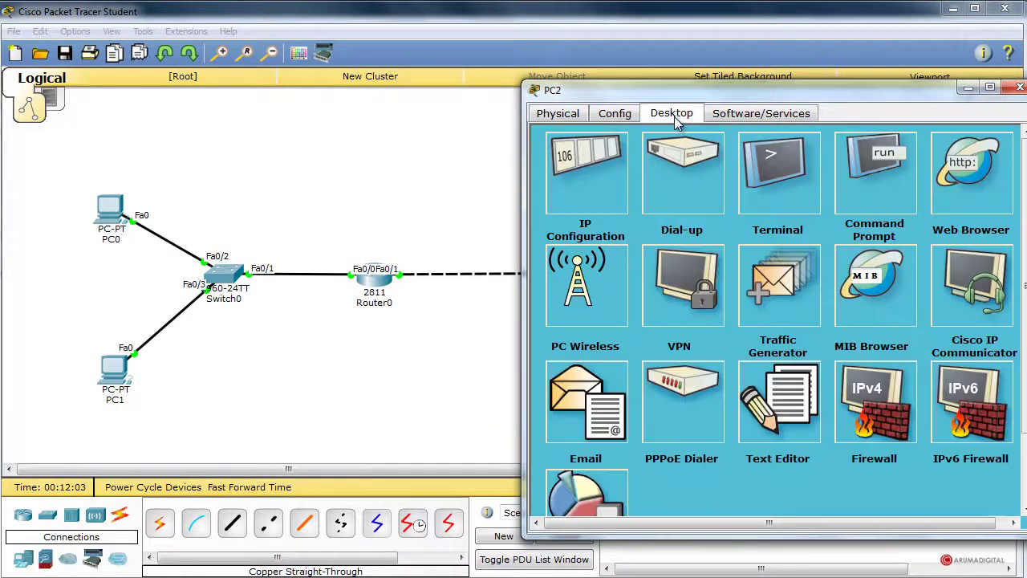
pyautogui.click(608, 175)
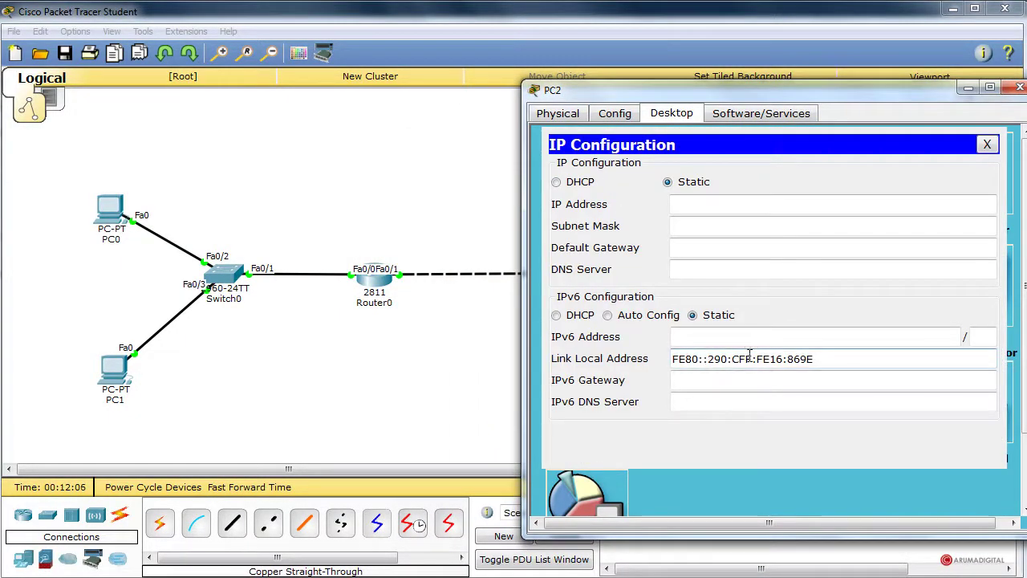
# Reposition PC1's Command Prompt window so it sits fully on screen.
pyautogui.click(114, 370)
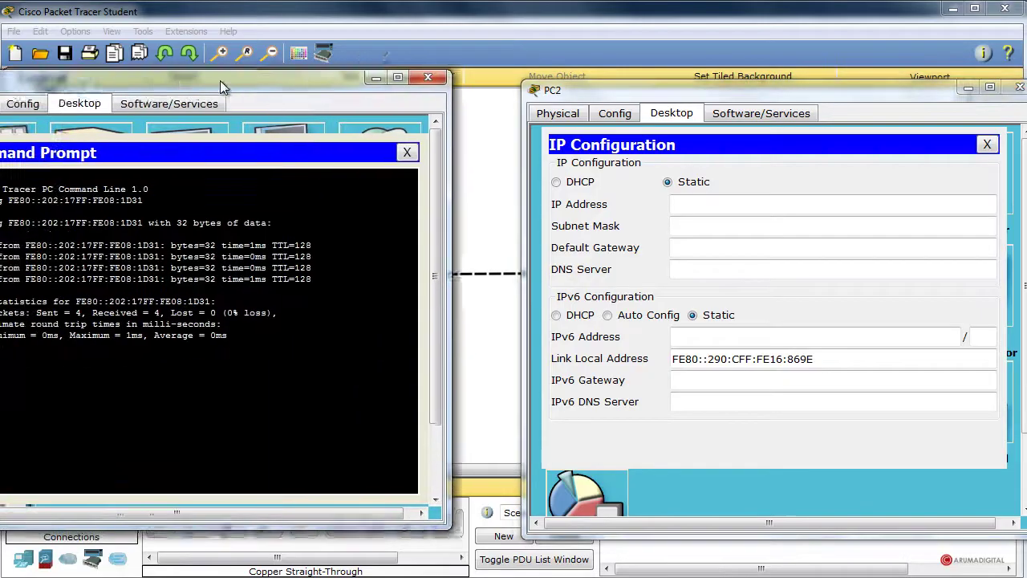
pyautogui.moveTo(220, 80); pyautogui.dragTo(277, 84)
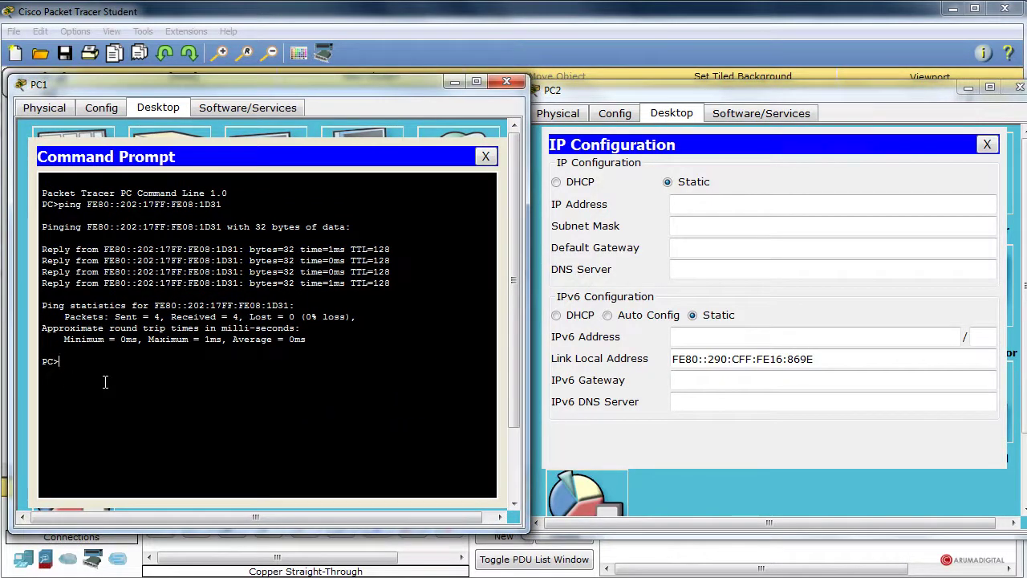
pyautogui.moveTo(396, 83); pyautogui.dragTo(2, 292)
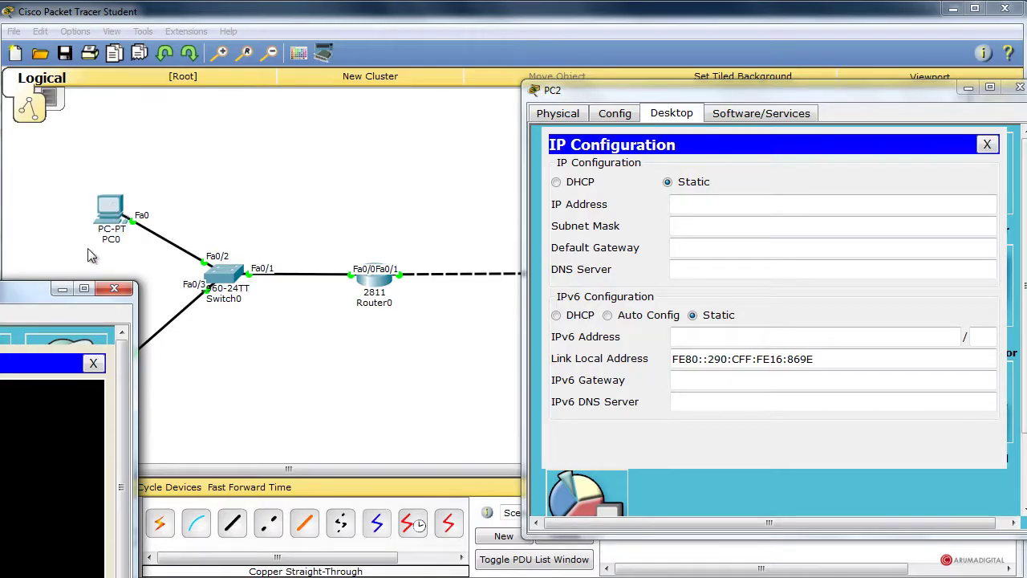
pyautogui.moveTo(60, 289); pyautogui.dragTo(247, 136)
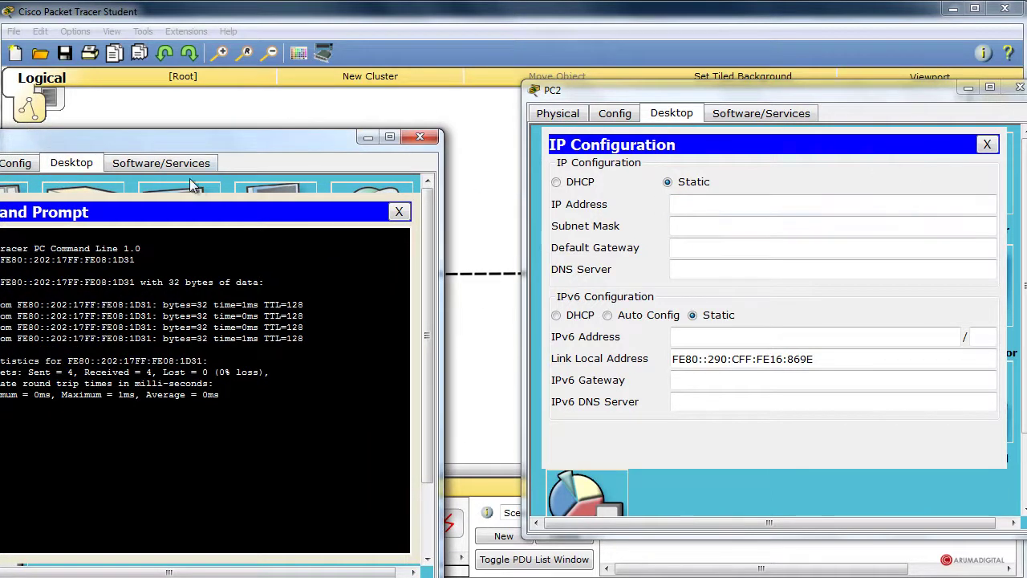
pyautogui.moveTo(194, 152); pyautogui.dragTo(277, 117)
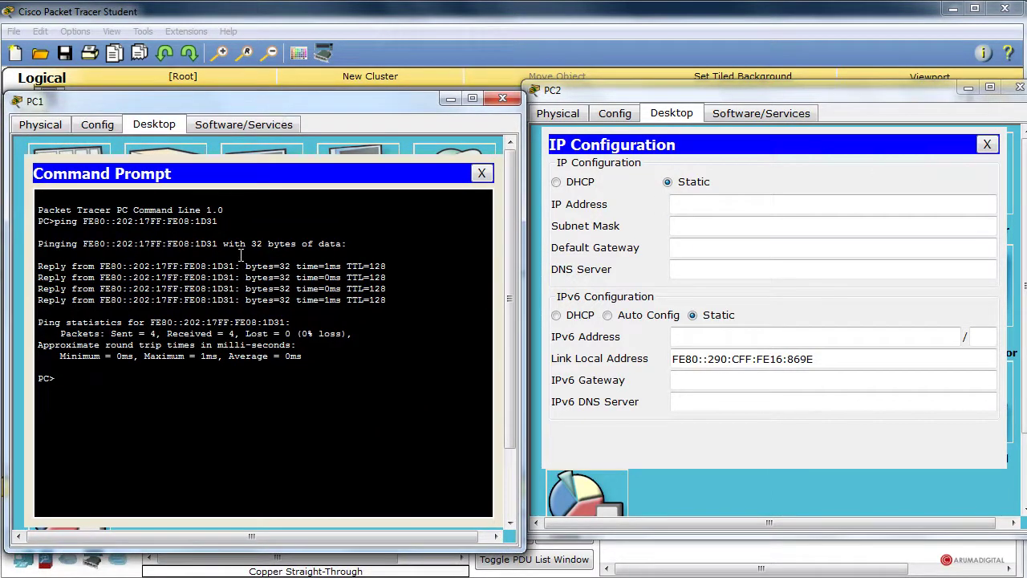
# Ping FE80::290:CFF:FE16:869E from PC1 and stop it with Ctrl+C after timeouts.
pyautogui.write('ing 2001')
pyautogui.press('BackSpace')
pyautogui.press('BackSpace')
pyautogui.press('BackSpace')
pyautogui.write('FE80::290:C')
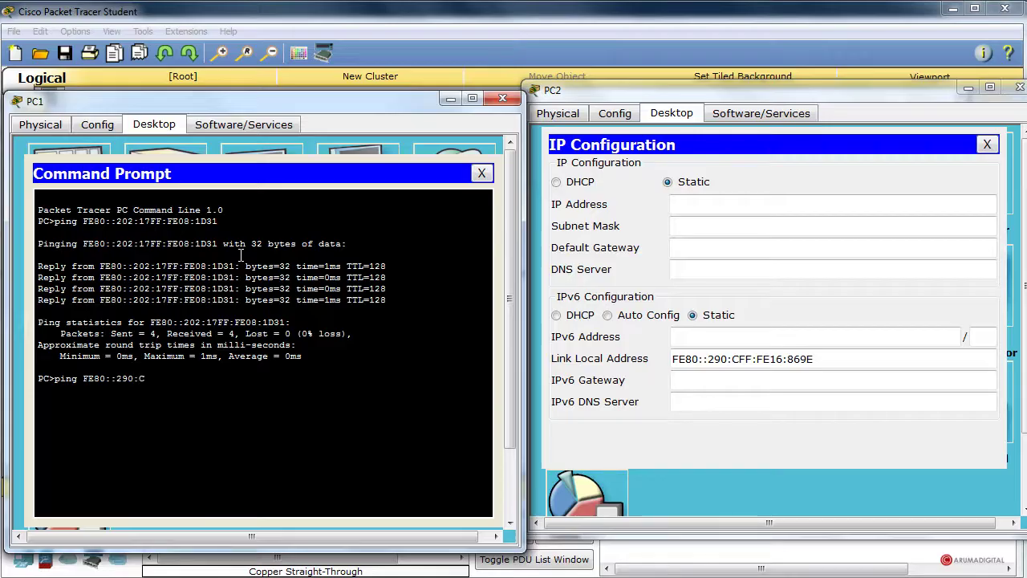
pyautogui.write('FF:FE16')
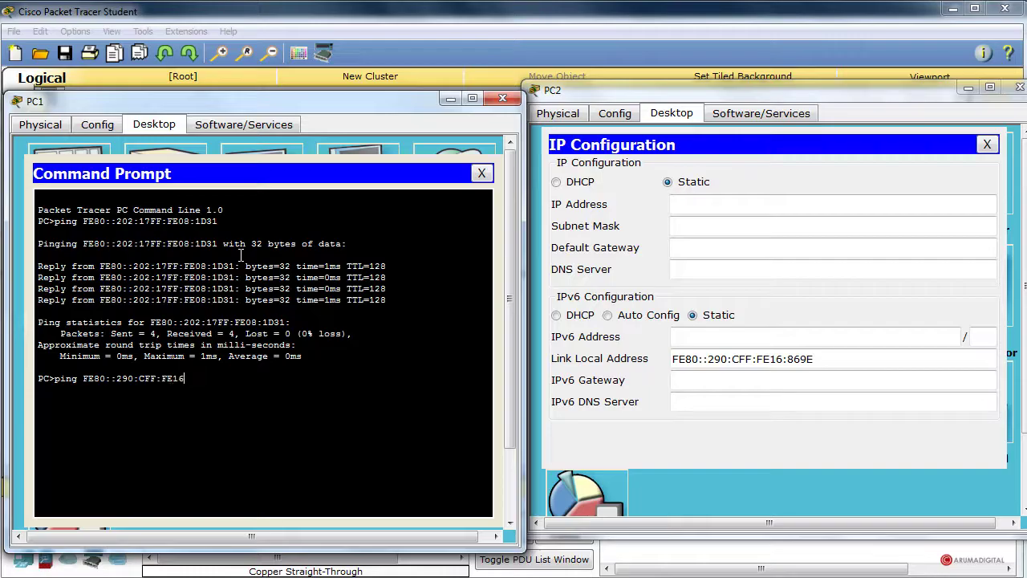
pyautogui.write(':869E')
pyautogui.press('Return')
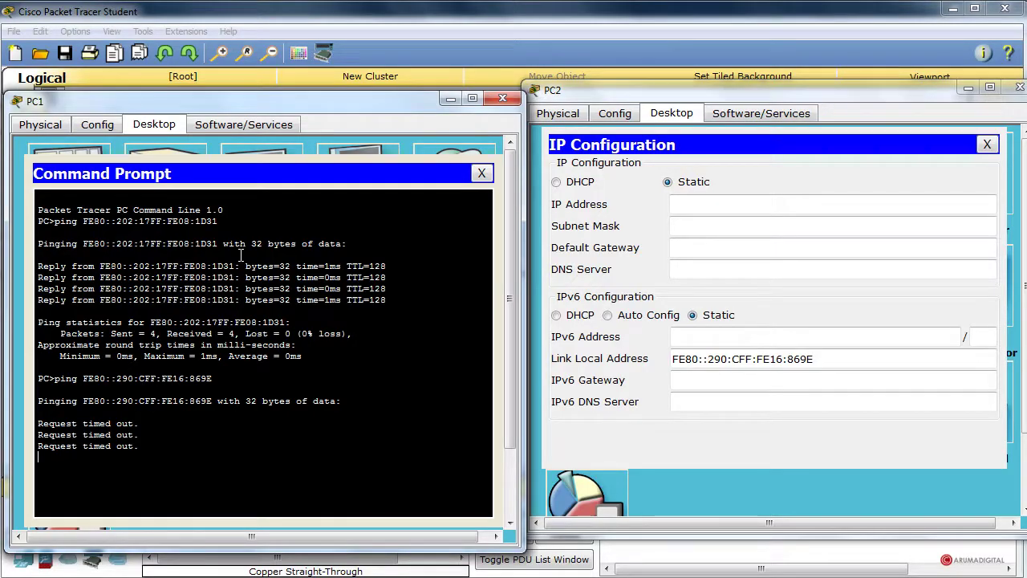
pyautogui.hotkey('ctrl', 'c')
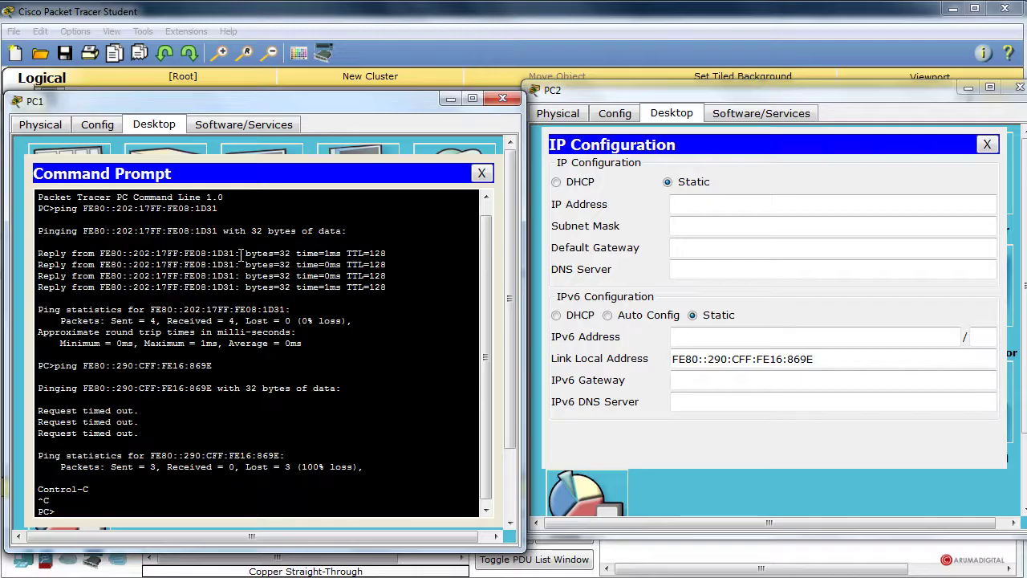
# Close the PC1 and PC2 windows and switch PC0 to IPv6 Auto Config.
pyautogui.click(503, 98)
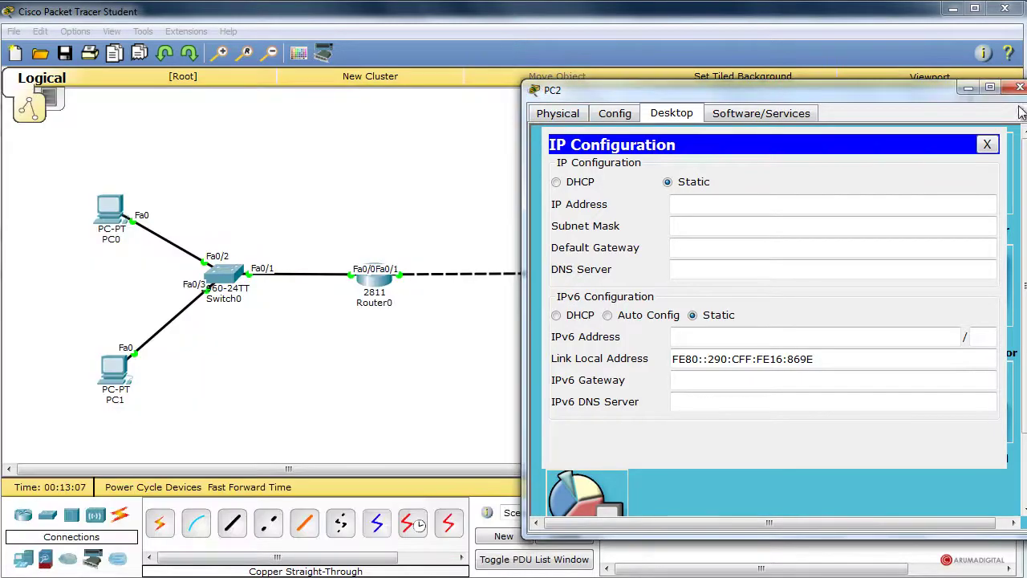
pyautogui.click(1020, 87)
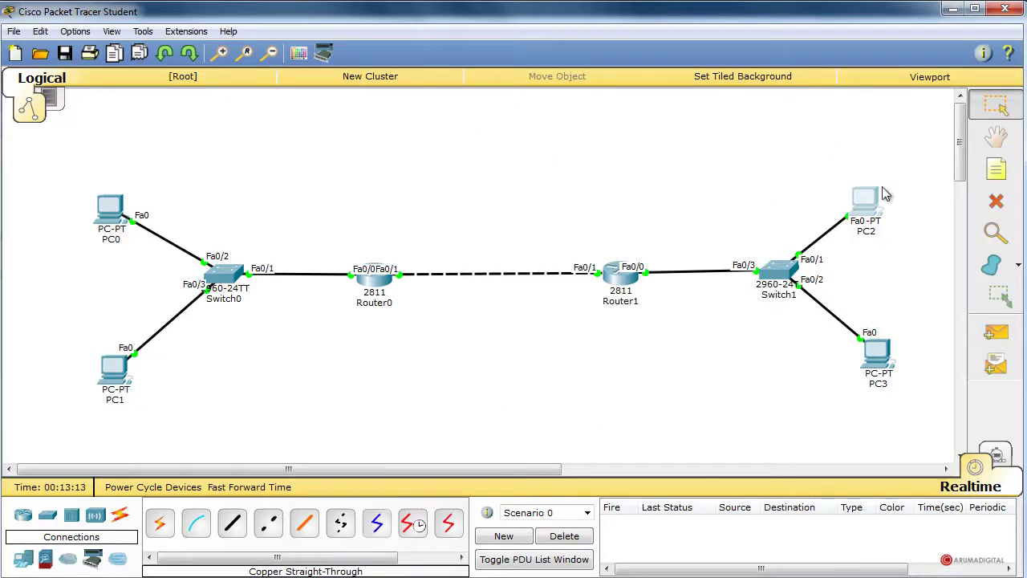
pyautogui.moveTo(885, 194); pyautogui.dragTo(892, 185)
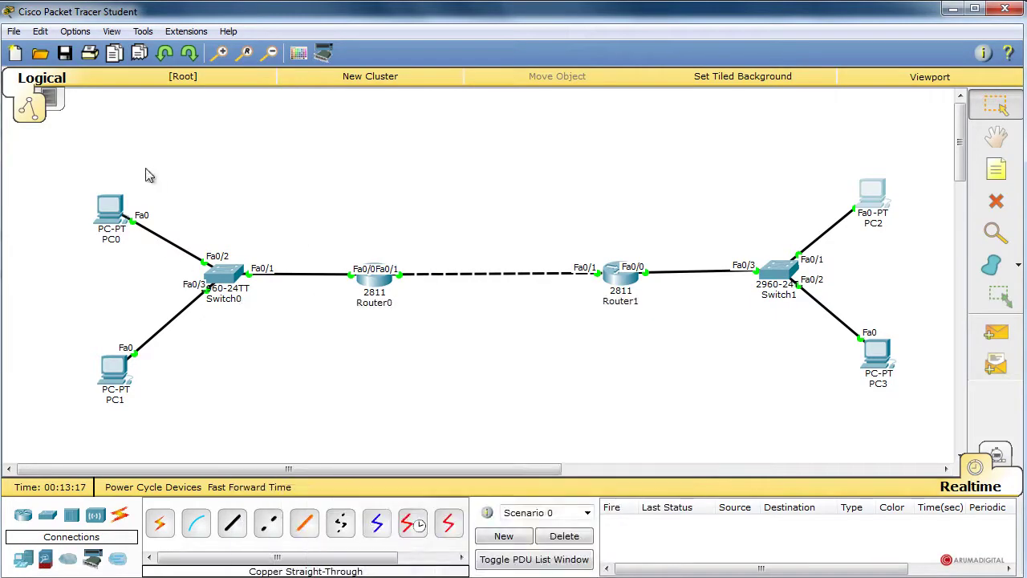
pyautogui.moveTo(111, 202)
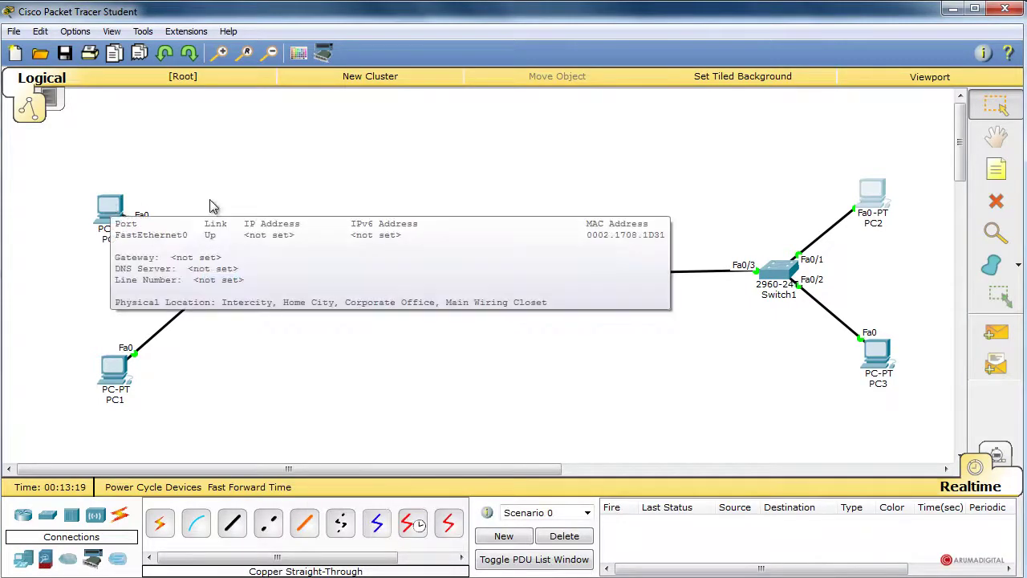
pyautogui.click(110, 211)
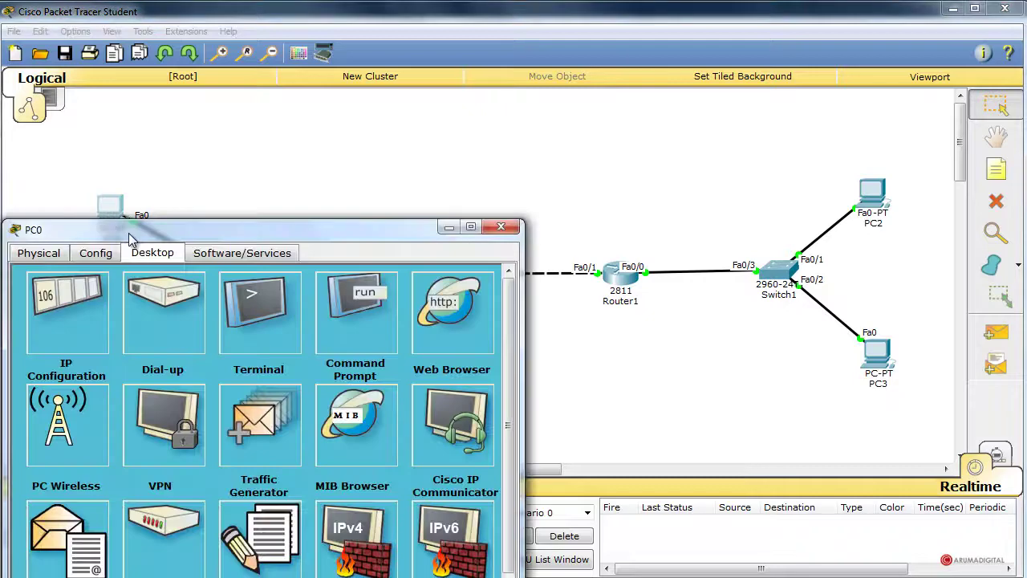
pyautogui.moveTo(132, 241); pyautogui.dragTo(415, 113)
pyautogui.click(325, 187)
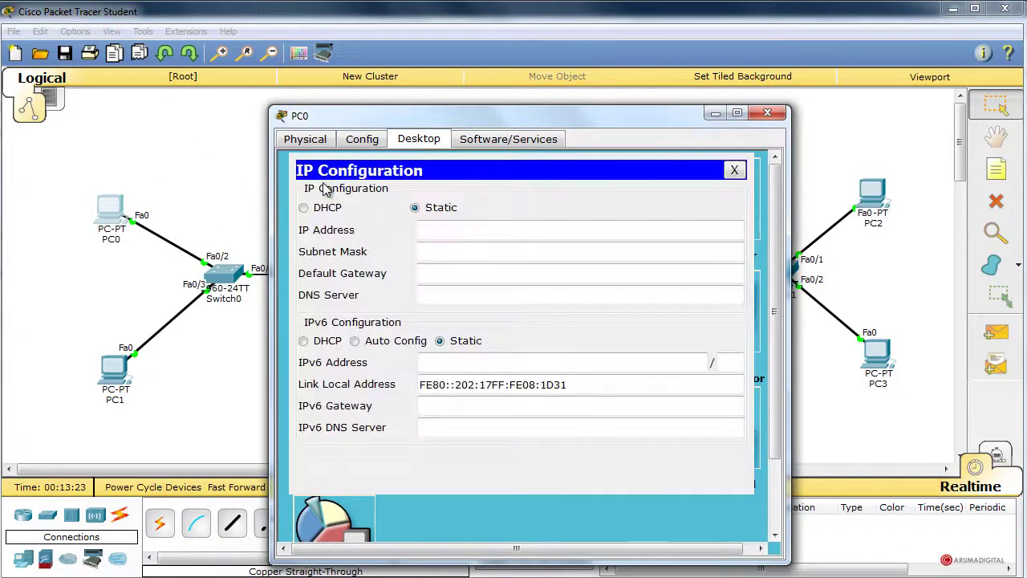
pyautogui.click(365, 343)
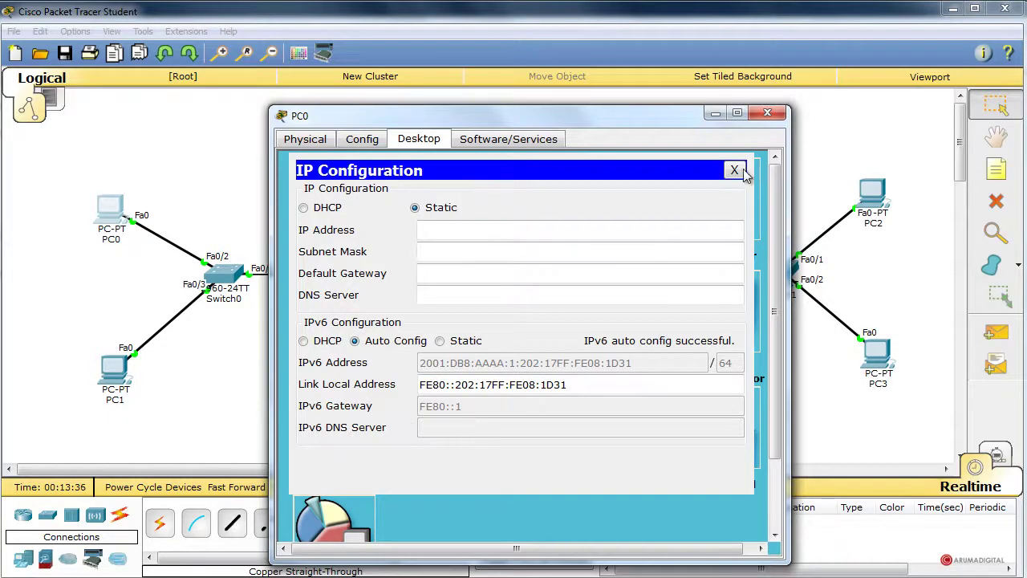
pyautogui.click(767, 113)
# Switch PC2 to IPv6 Auto Config, then bring up PC1's device window.
pyautogui.click(864, 196)
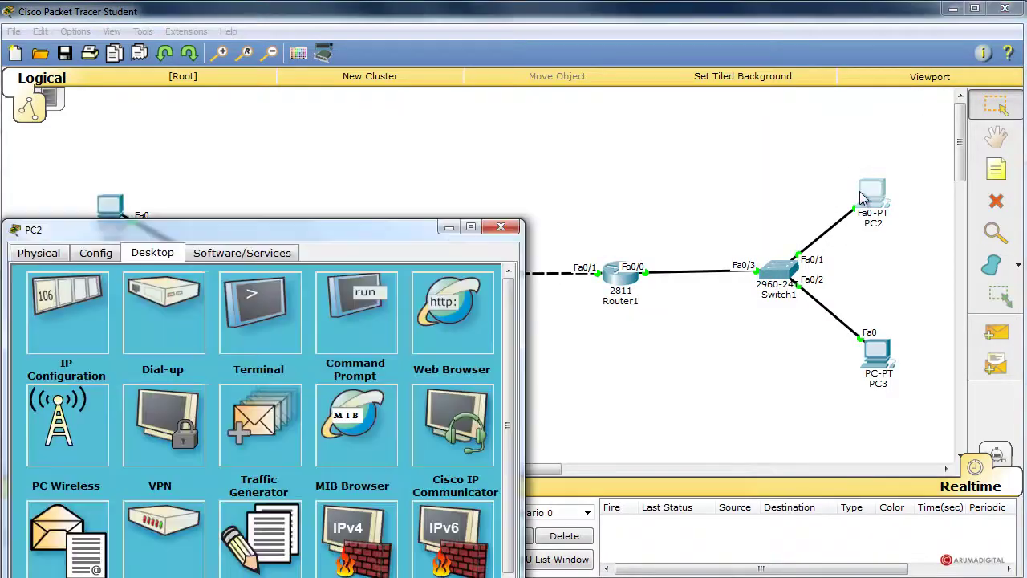
pyautogui.moveTo(269, 228); pyautogui.dragTo(487, 147)
pyautogui.click(277, 229)
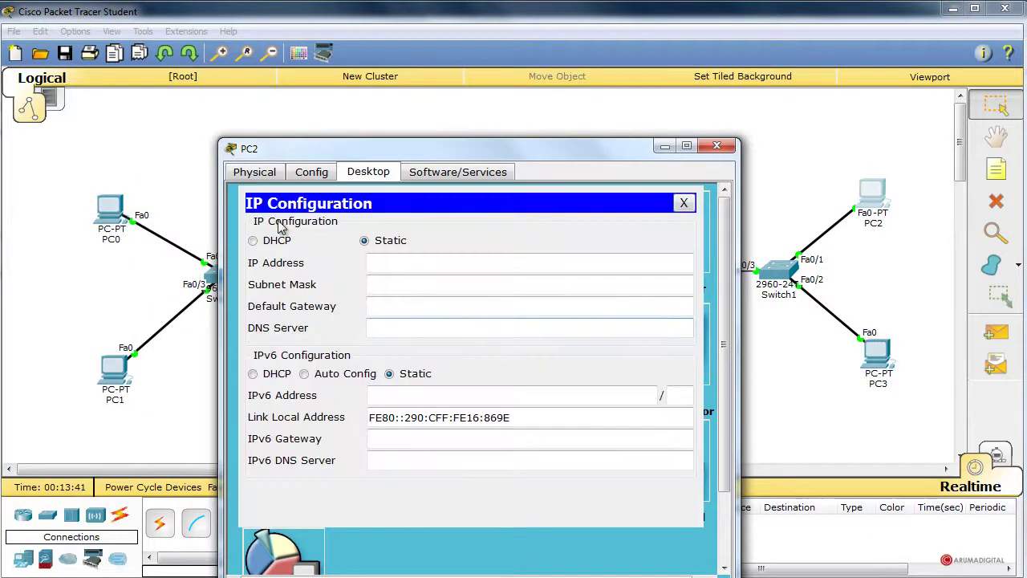
pyautogui.click(303, 373)
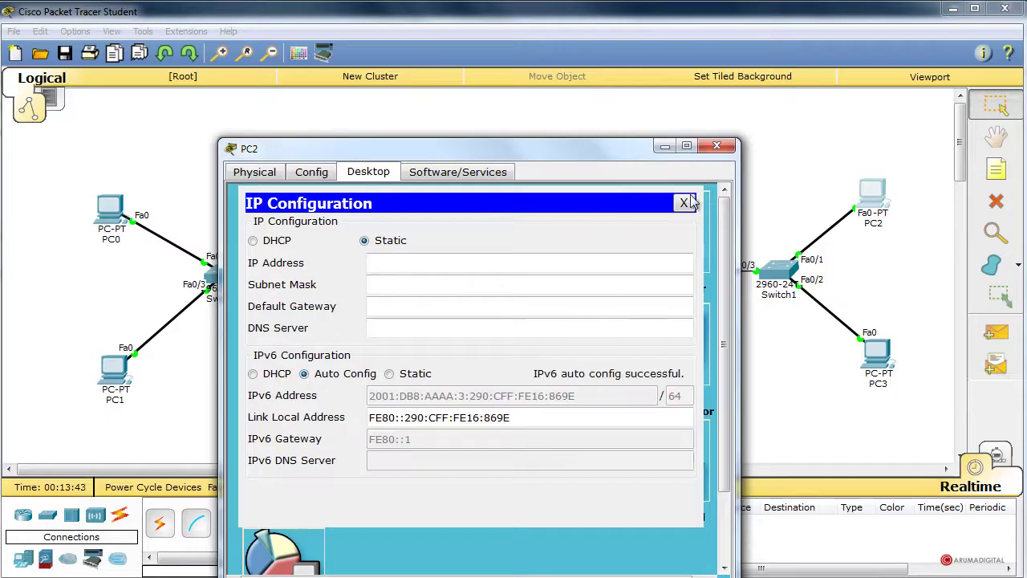
pyautogui.click(717, 146)
pyautogui.click(112, 371)
pyautogui.moveTo(261, 233); pyautogui.dragTo(558, 110)
# Give PC1 static IPv6 2001:DB8:AAAA:1::10/64 with gateway FE80::1.
pyautogui.click(372, 197)
pyautogui.click(486, 394)
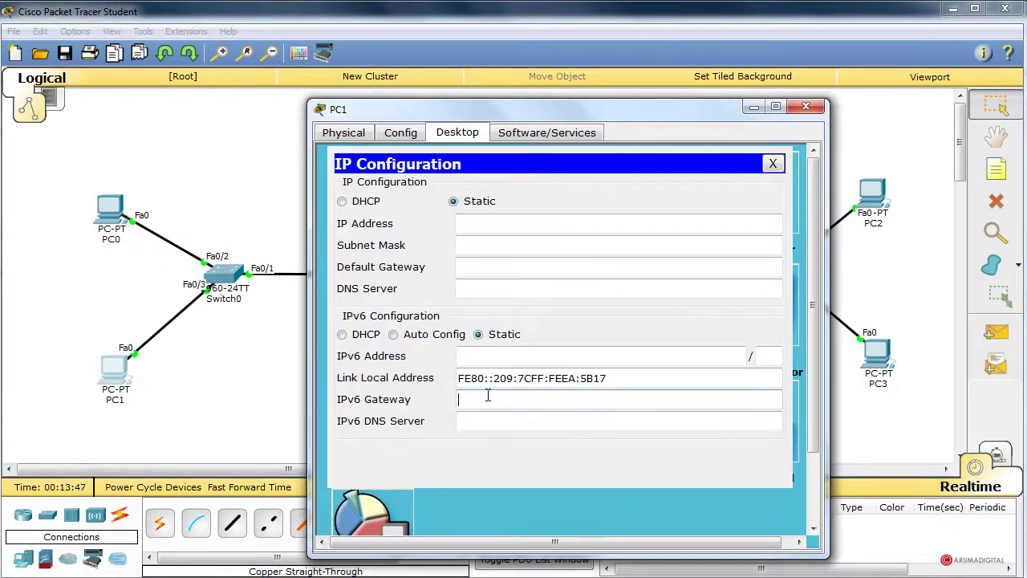
pyautogui.click(486, 358)
pyautogui.write('2001')
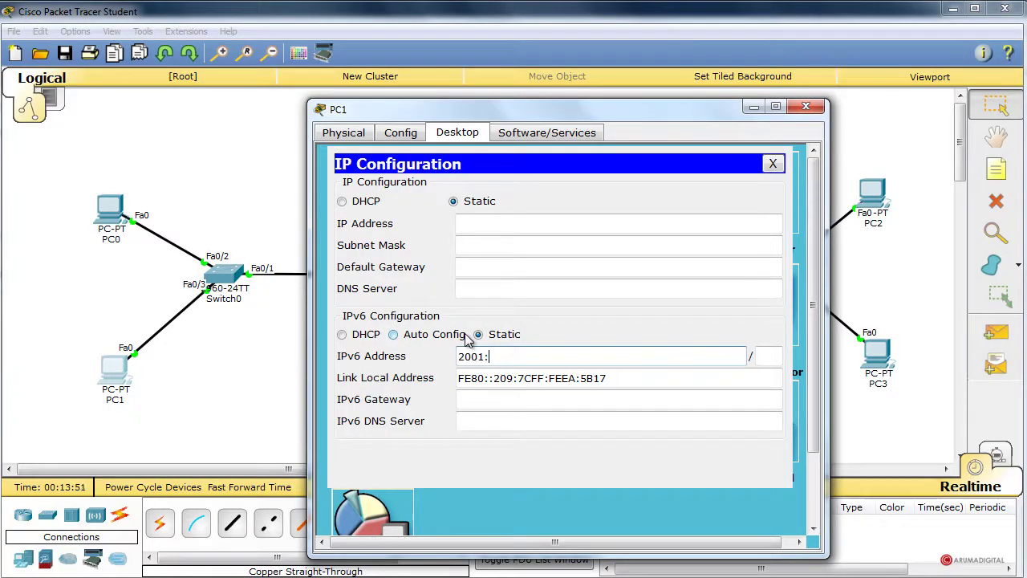
pyautogui.write(':DB8:AAAA:1::10')
pyautogui.click(761, 358)
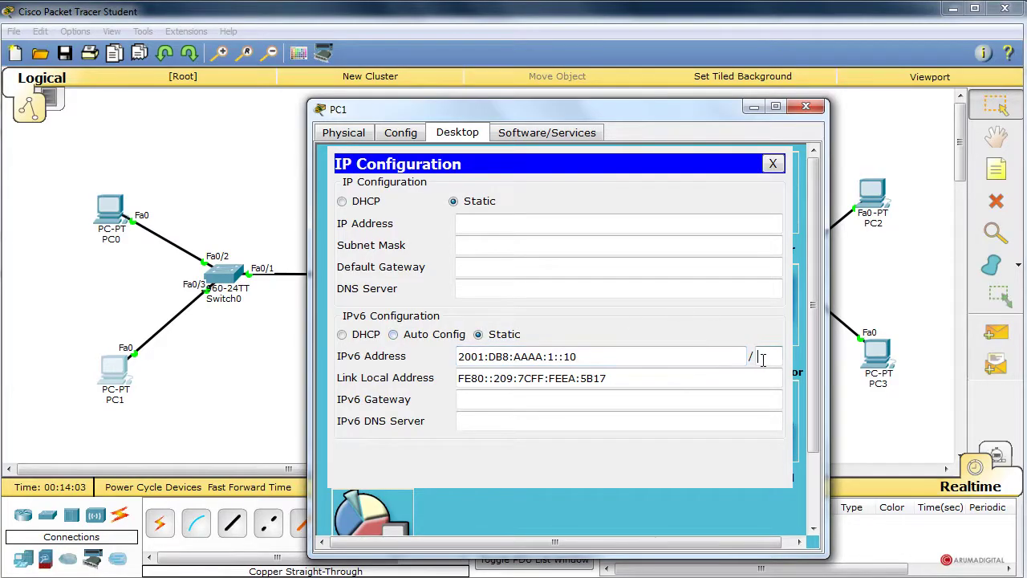
pyautogui.write('64')
pyautogui.moveTo(614, 355); pyautogui.dragTo(446, 362)
pyautogui.rightClick(533, 365)
pyautogui.click(576, 431)
pyautogui.click(543, 400)
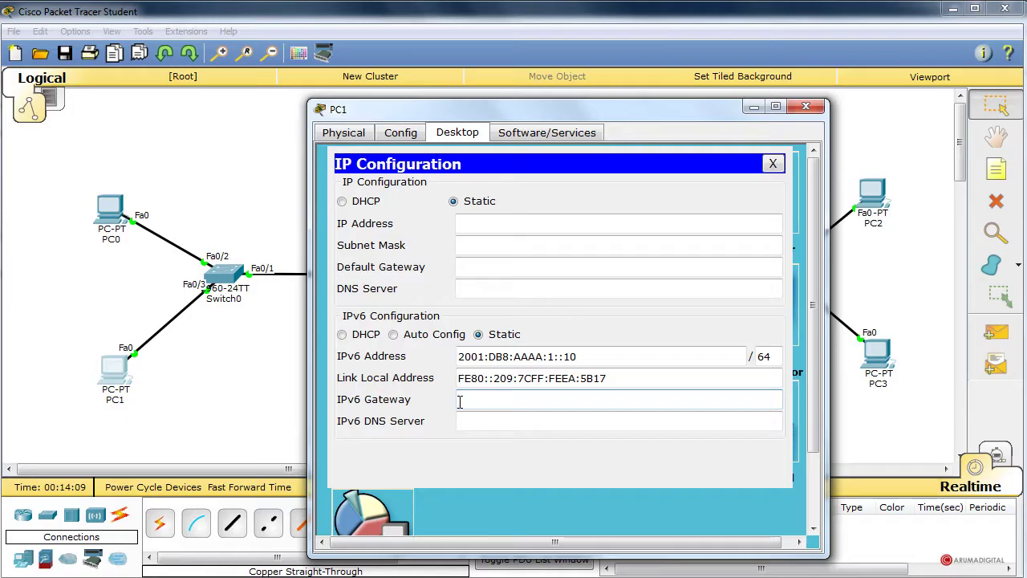
pyautogui.write('FE80')
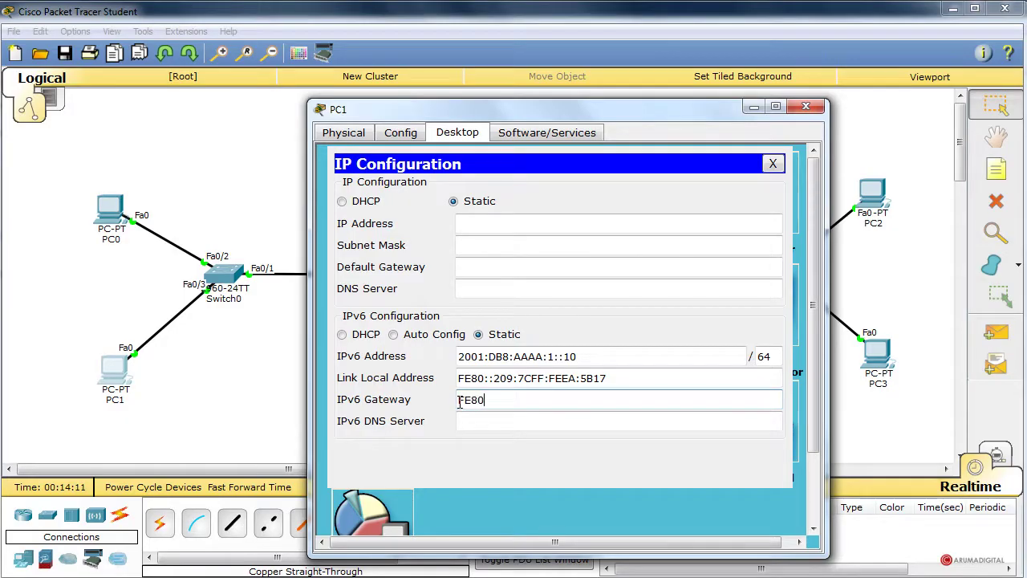
pyautogui.write('::1')
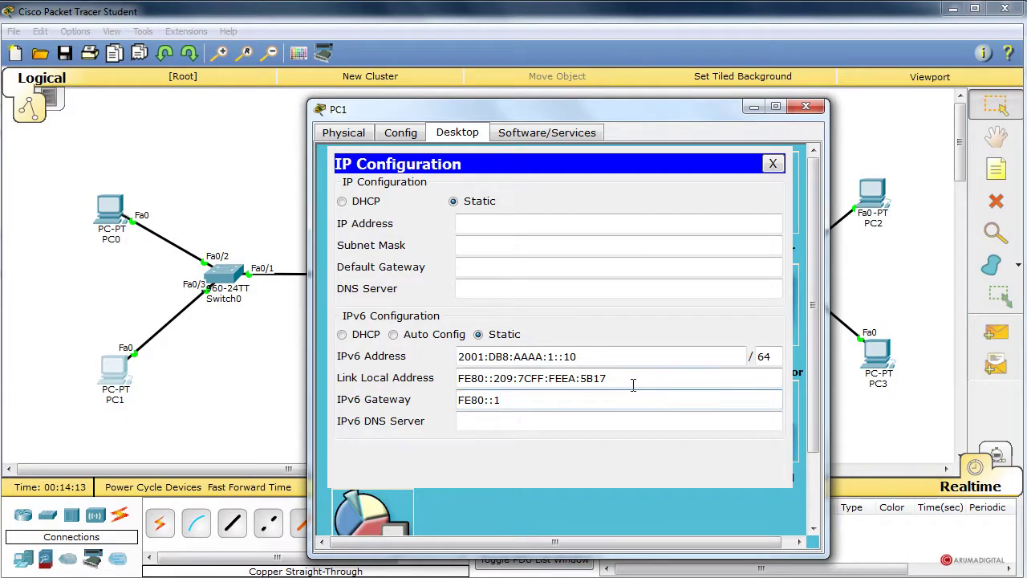
pyautogui.click(772, 165)
pyautogui.click(806, 106)
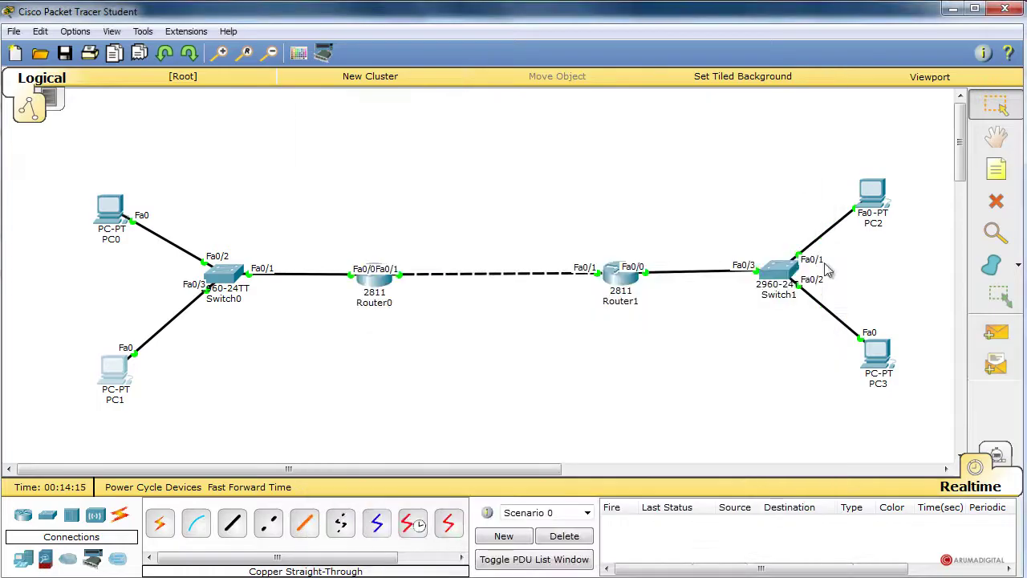
# Give PC3 static IPv6 2001:DB8:AAAA:3::10/64 with gateway FE80::1.
pyautogui.click(877, 352)
pyautogui.moveTo(385, 227); pyautogui.dragTo(655, 90)
pyautogui.click(431, 117)
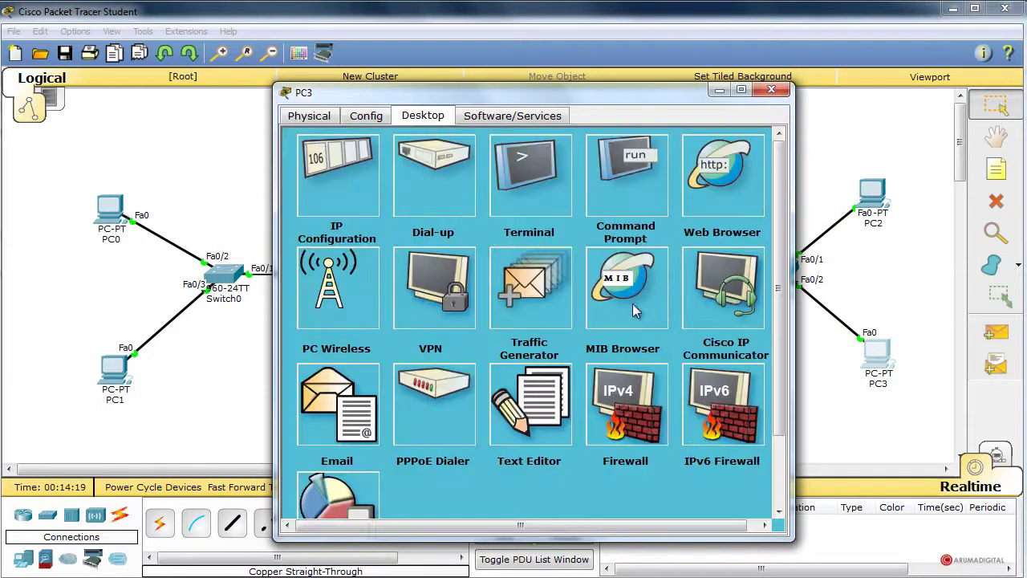
pyautogui.click(354, 172)
pyautogui.click(475, 340)
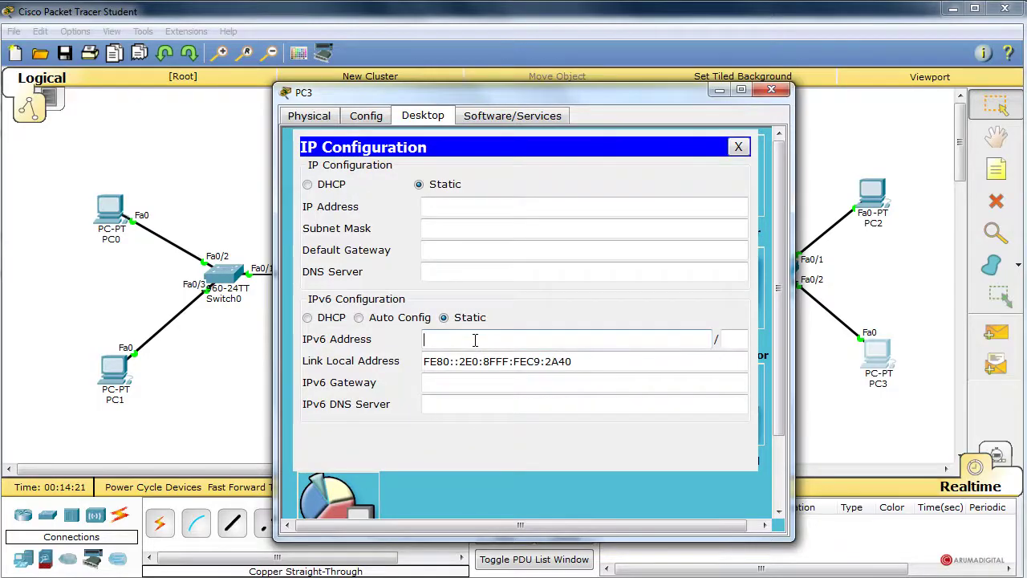
pyautogui.write('2001:DB8:AAAA:1::10')
pyautogui.doubleClick(517, 339)
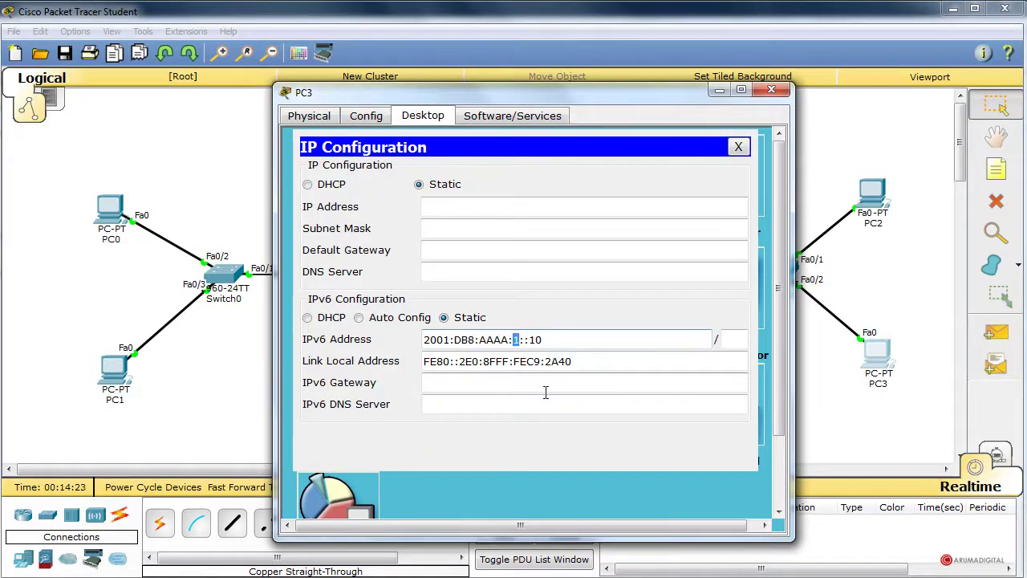
pyautogui.write('3')
pyautogui.click(567, 380)
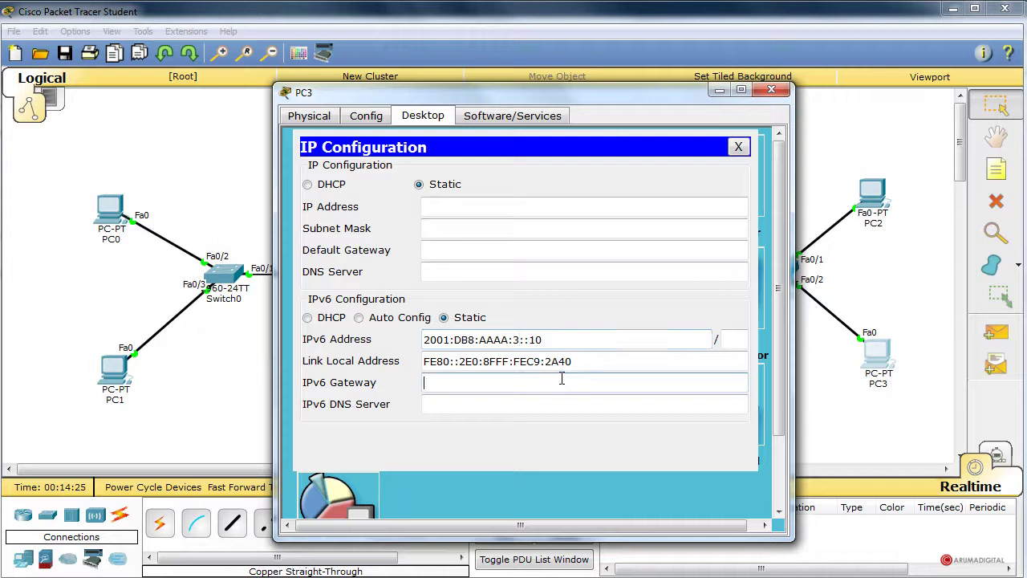
pyautogui.write('FE80::1')
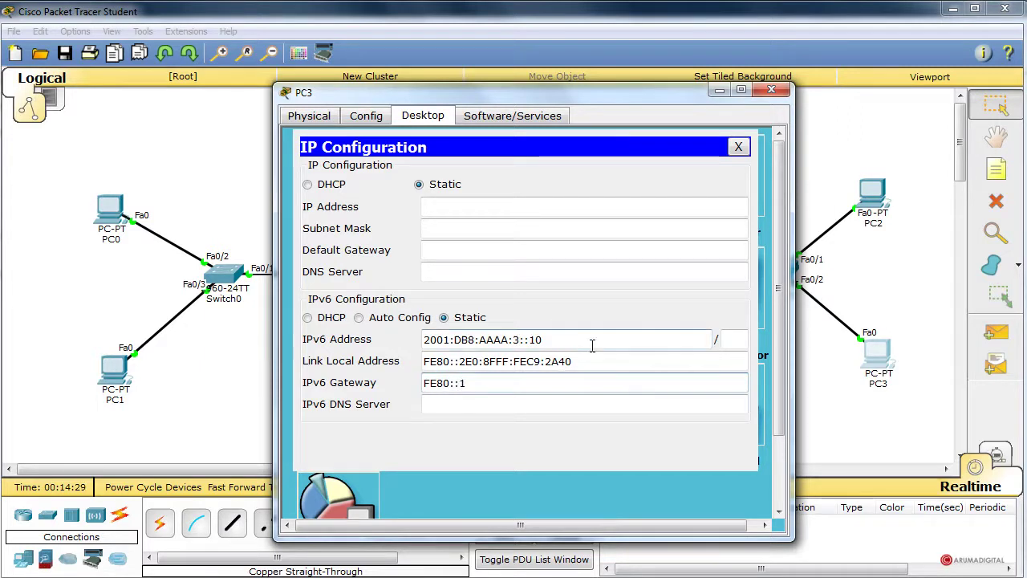
pyautogui.click(725, 338)
pyautogui.write('64')
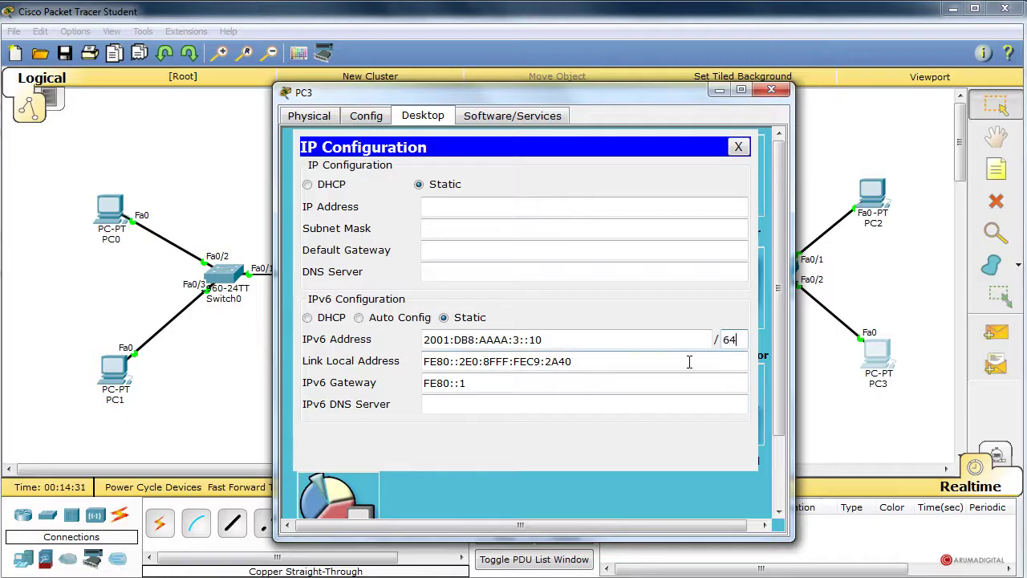
pyautogui.click(738, 147)
pyautogui.click(771, 89)
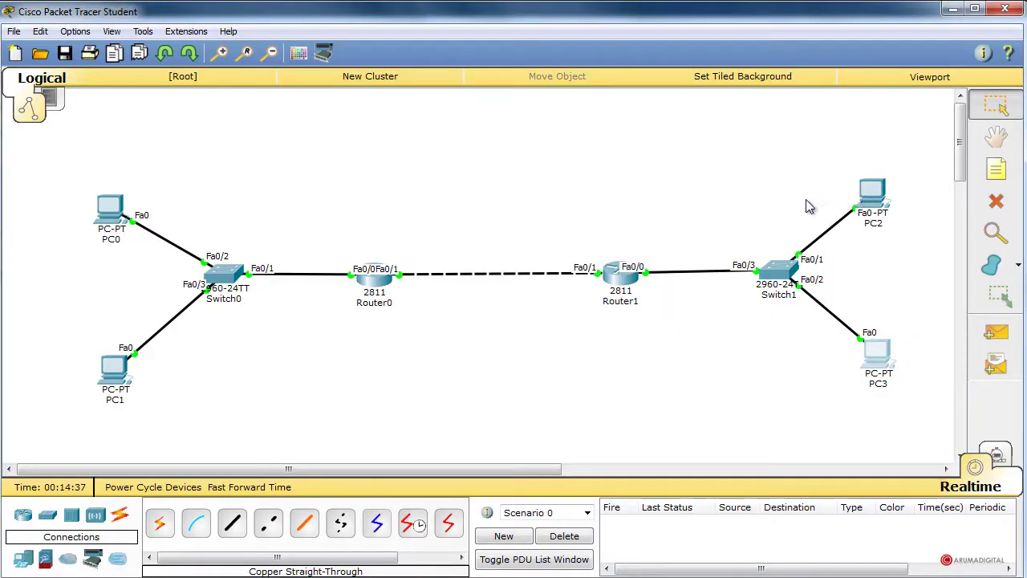
# Open PC0's Command Prompt beside PC2's IP Configuration showing its global address.
pyautogui.click(114, 215)
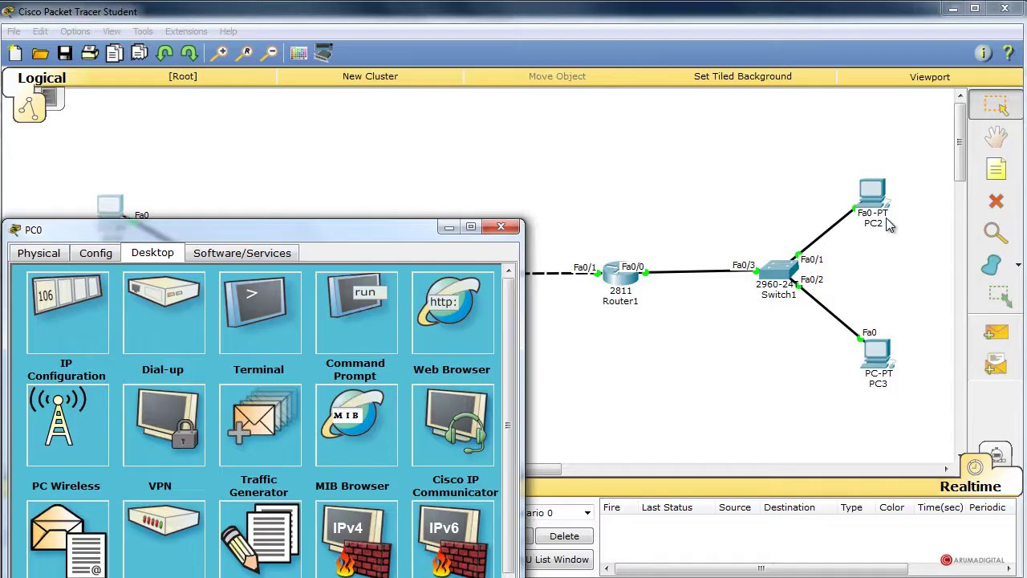
pyautogui.moveTo(348, 234); pyautogui.dragTo(351, 155)
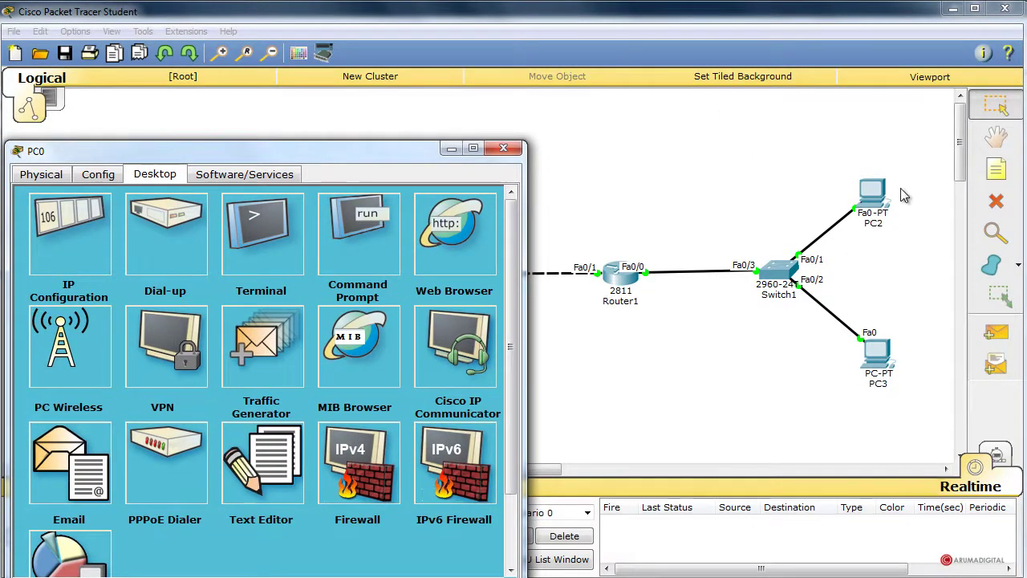
pyautogui.click(840, 321)
pyautogui.click(872, 194)
pyautogui.moveTo(345, 237); pyautogui.dragTo(845, 90)
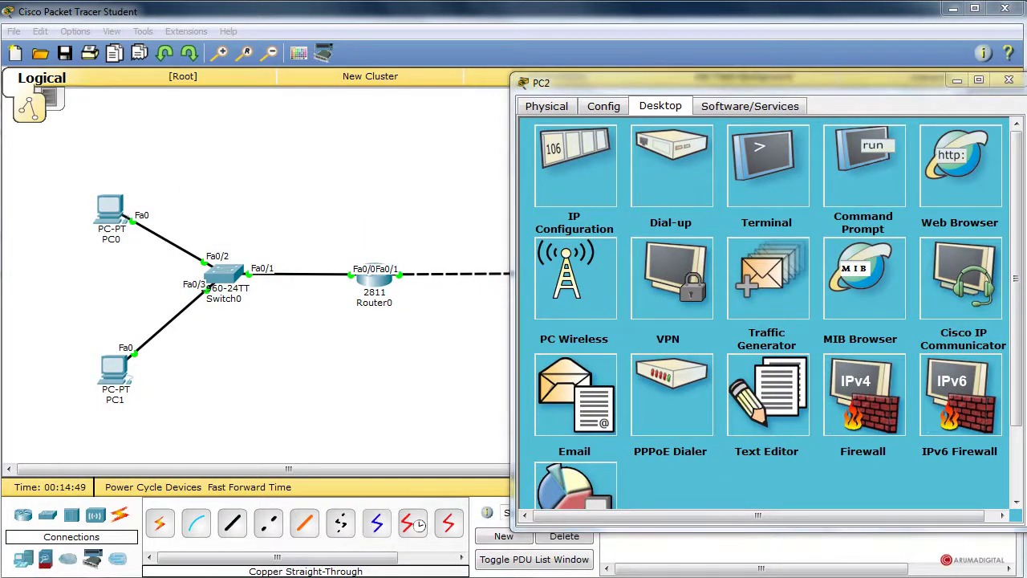
pyautogui.click(111, 210)
pyautogui.moveTo(291, 155); pyautogui.dragTo(278, 96)
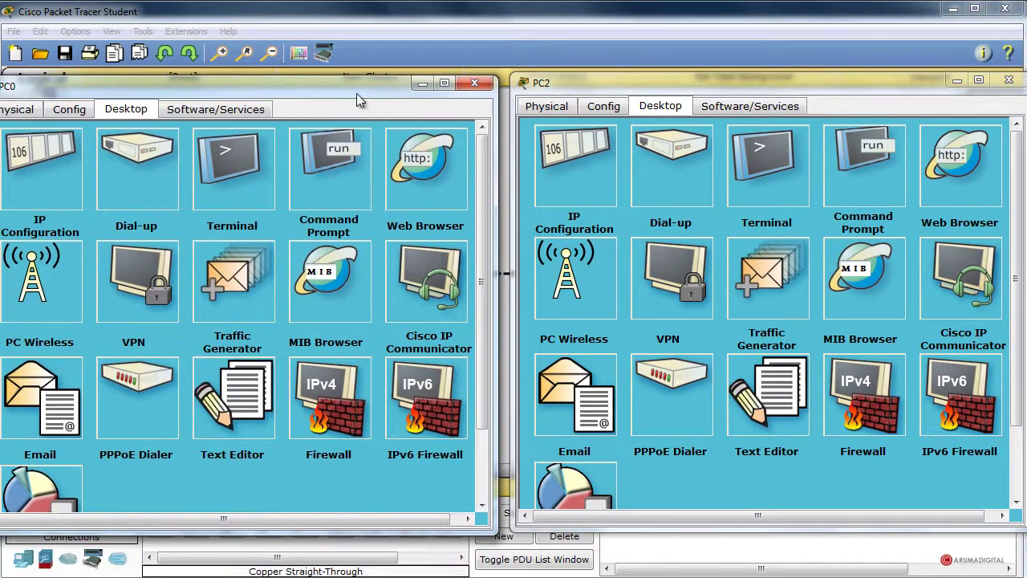
pyautogui.click(335, 156)
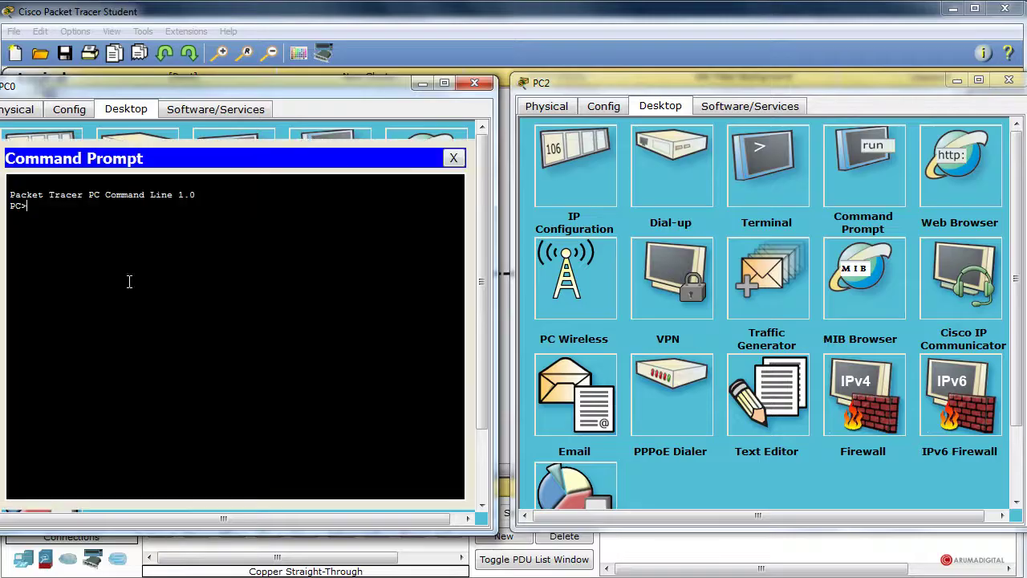
pyautogui.click(584, 159)
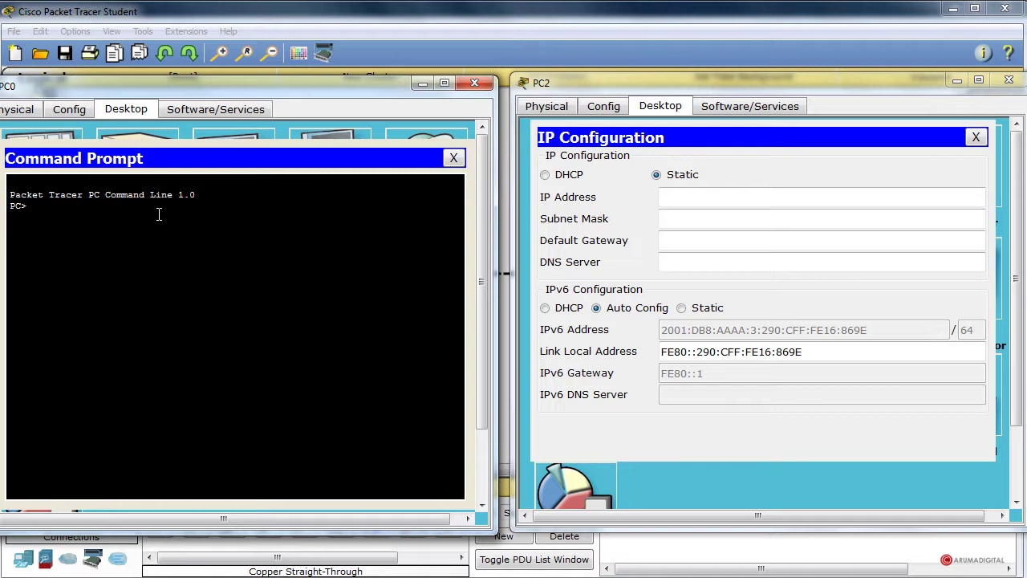
# From PC0, ping 2001:DB8:AAAA:3:290:CFF:FE16:869E and 2001:DB8:AAAA:3::10.
pyautogui.write('ping 2001:DB8:AAAA:3:290:CFF')
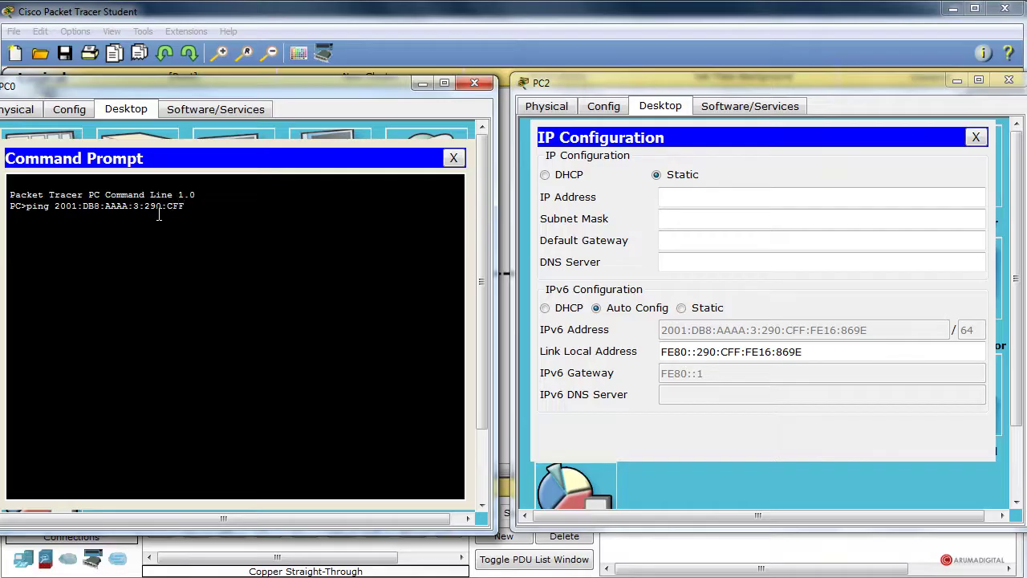
pyautogui.write(':FE16:869E')
pyautogui.press('Return')
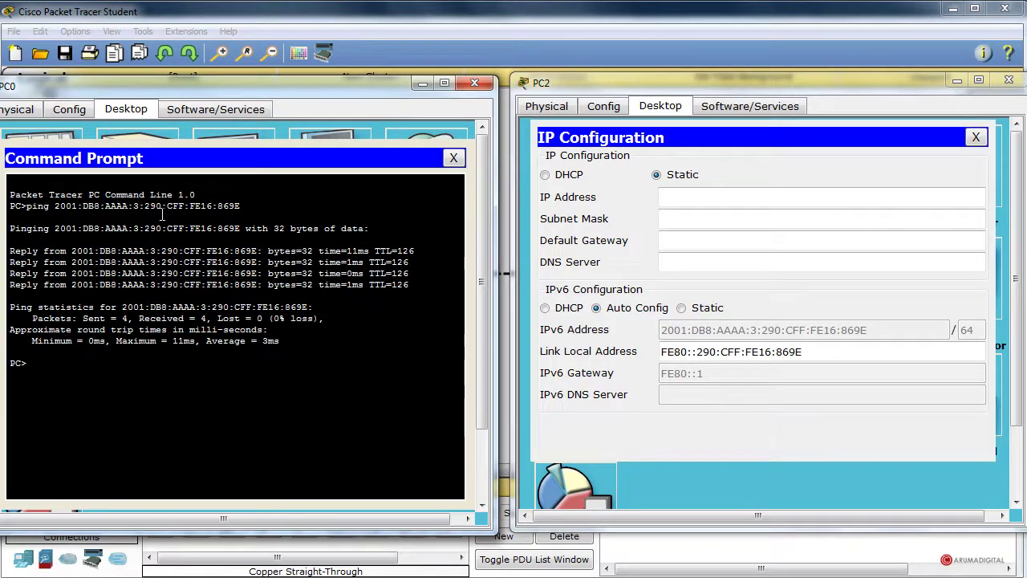
pyautogui.click(1009, 79)
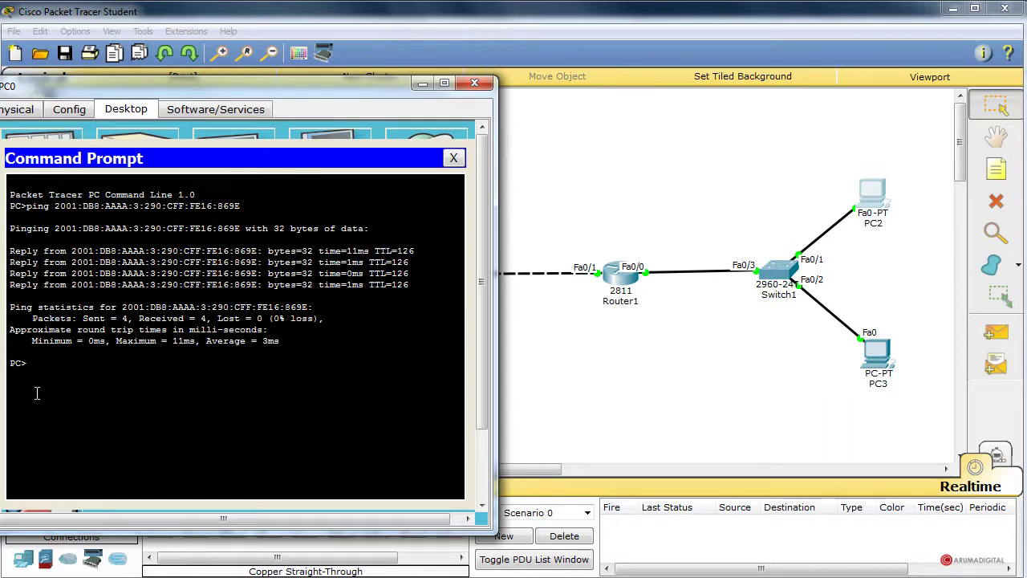
pyautogui.write('pin')
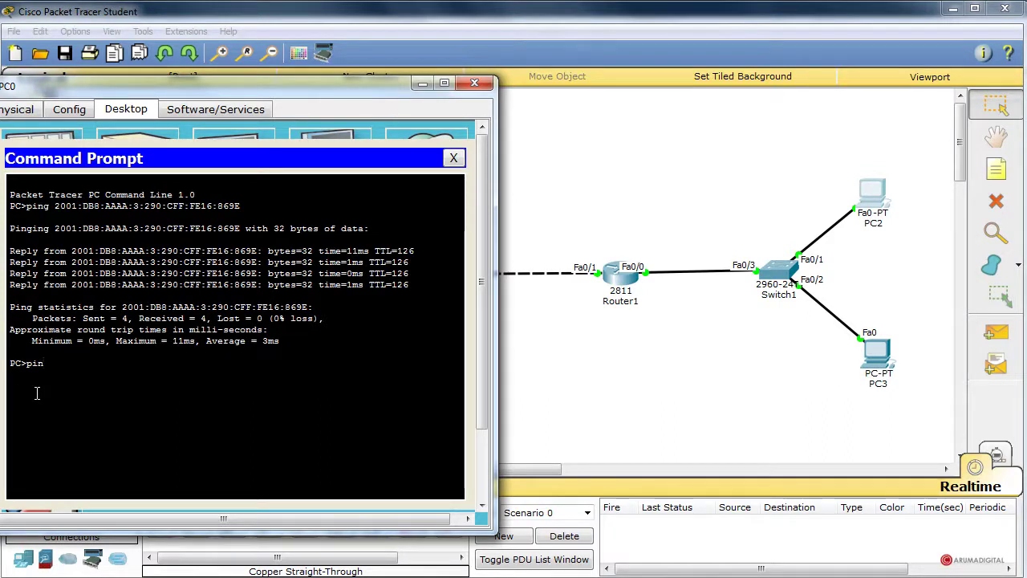
pyautogui.write('g 2001:')
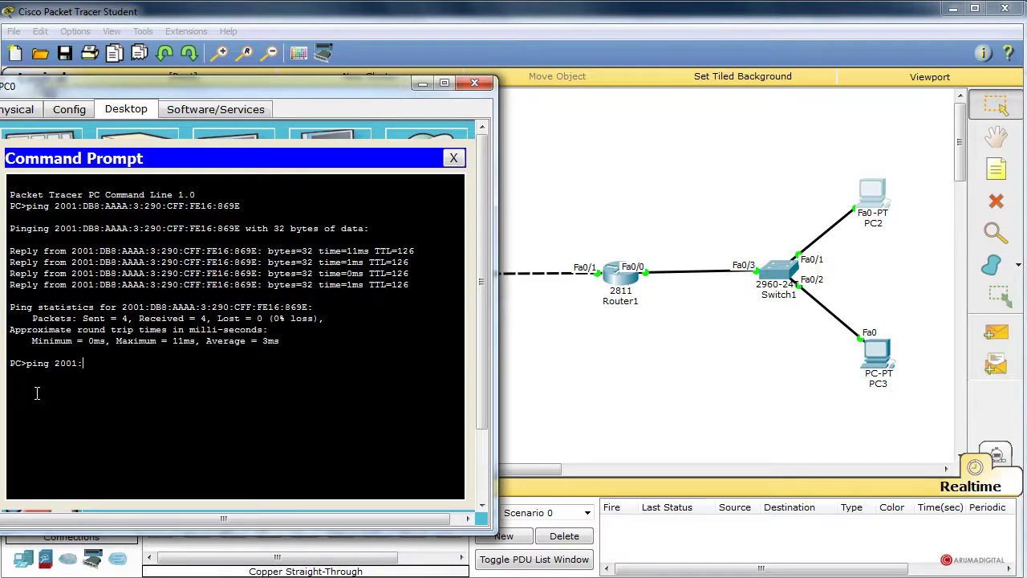
pyautogui.write('DB8:AAAA')
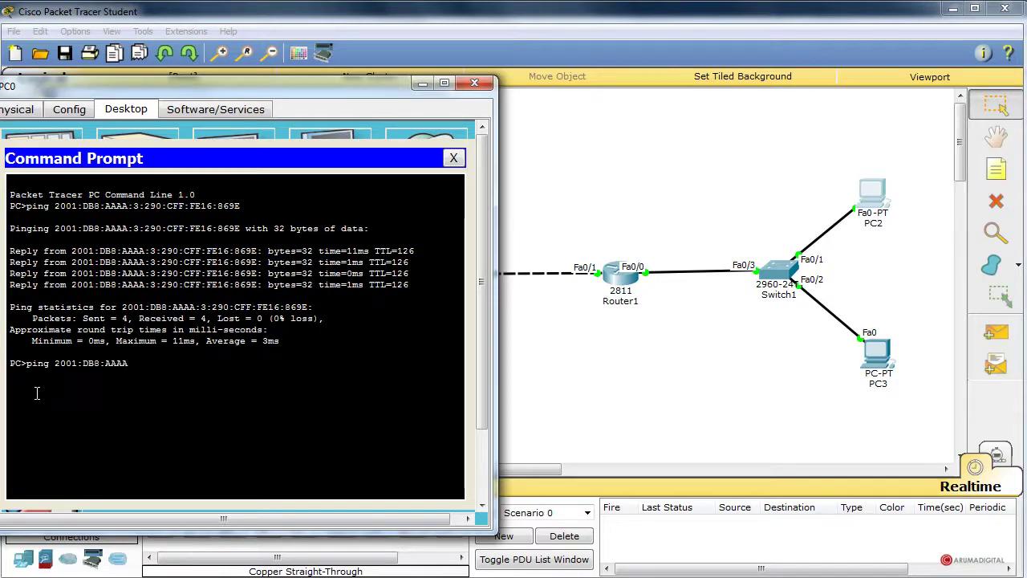
pyautogui.write(':')
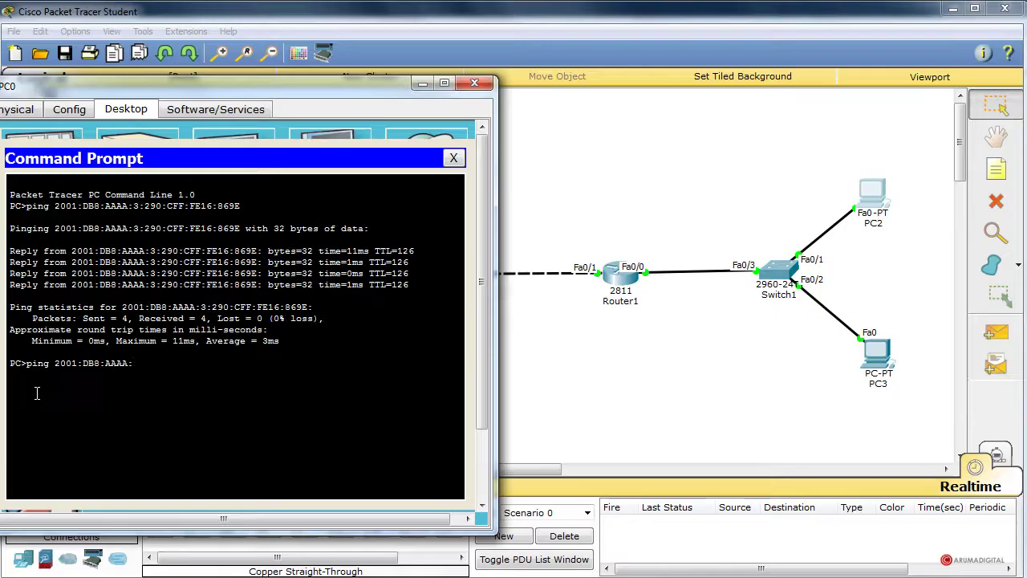
pyautogui.write('3::10')
pyautogui.press('Return')
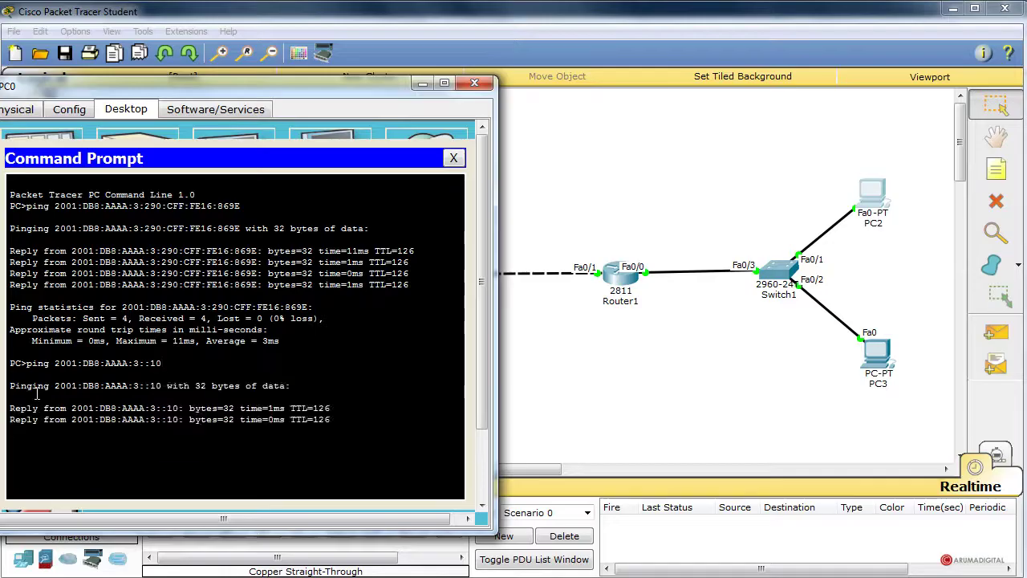